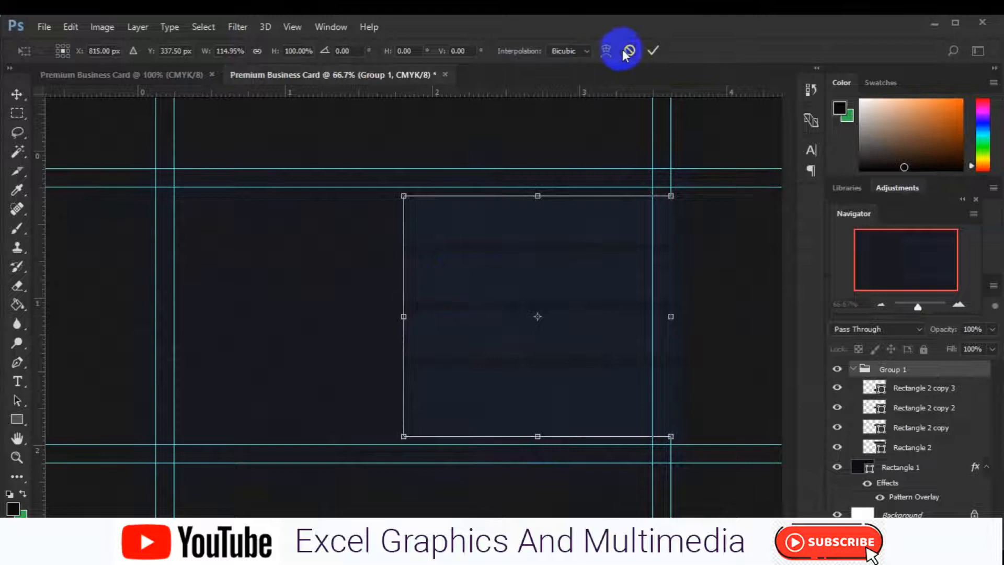
Step: Widen Group 1 leftward to about 126.5% and skew it horizontally by about 14.7 degrees
key(Escape)
key(ctrl+t)
drag(438, 317, 377, 311)
right_click(408, 320)
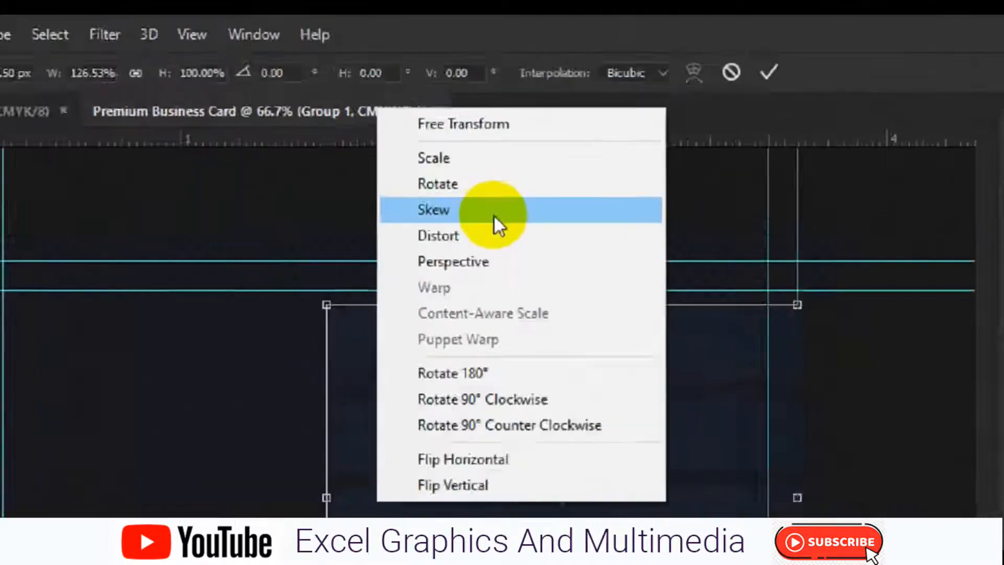
click(481, 136)
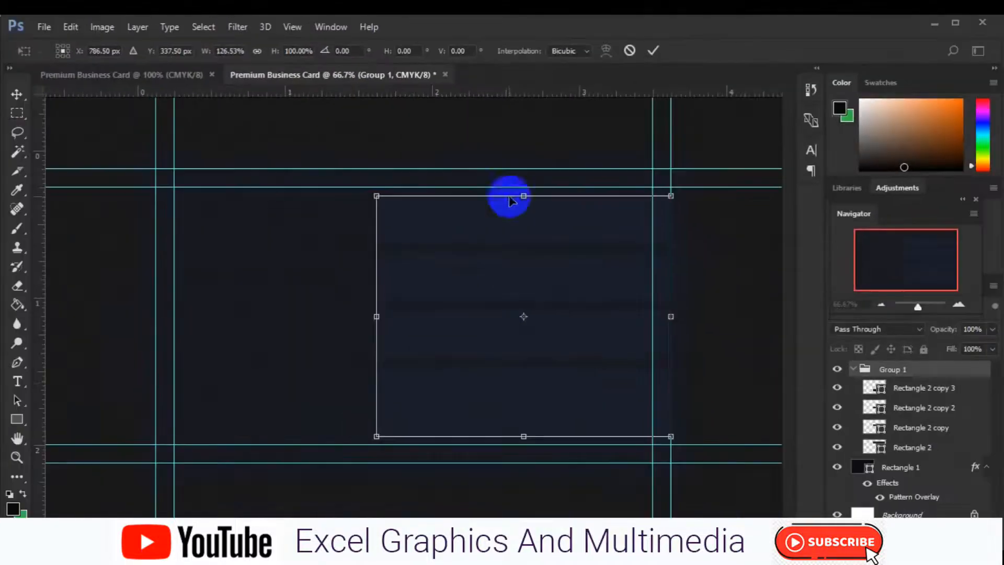
drag(517, 437, 587, 432)
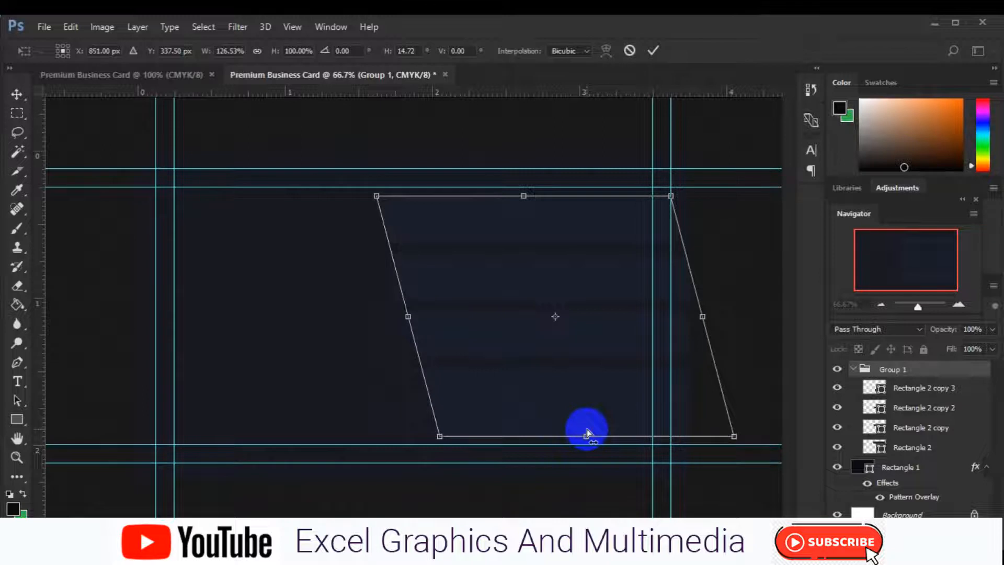
key(Return)
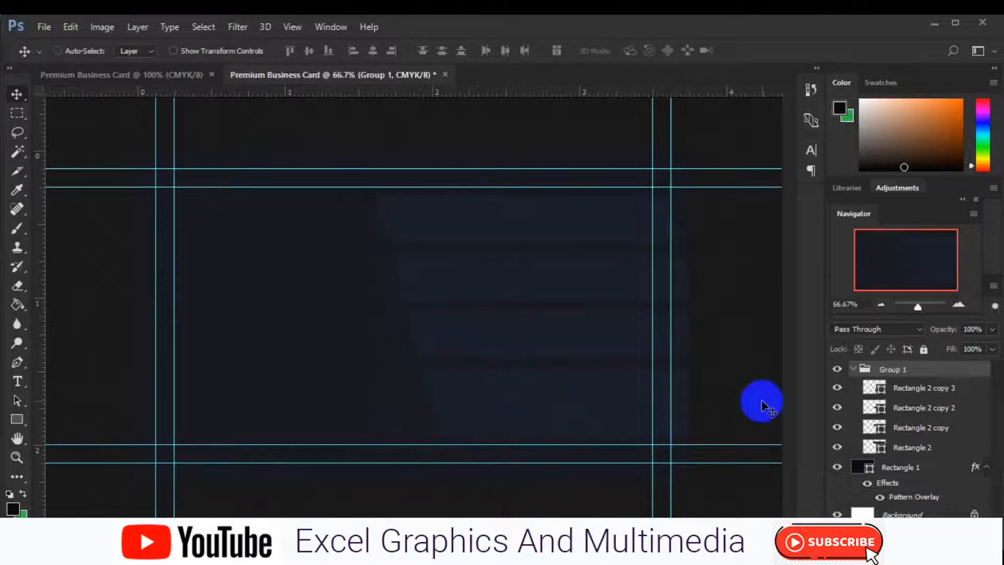
Step: Scale Group 1 up to about 107% from its center and shift it left by about 15 px
key(ctrl+t)
drag(734, 441, 747, 445)
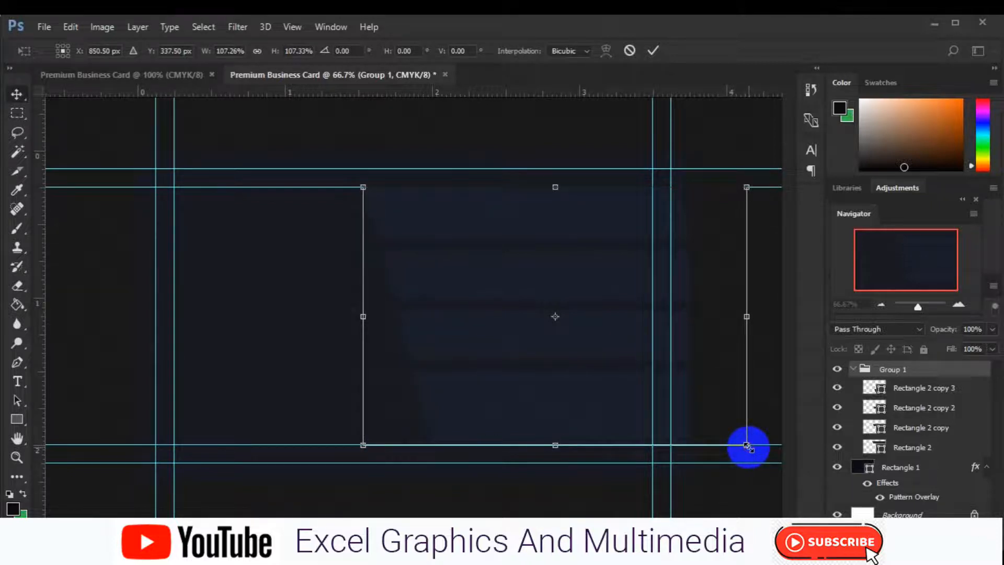
key(Return)
key(ctrl+t)
drag(568, 367, 560, 370)
key(Return)
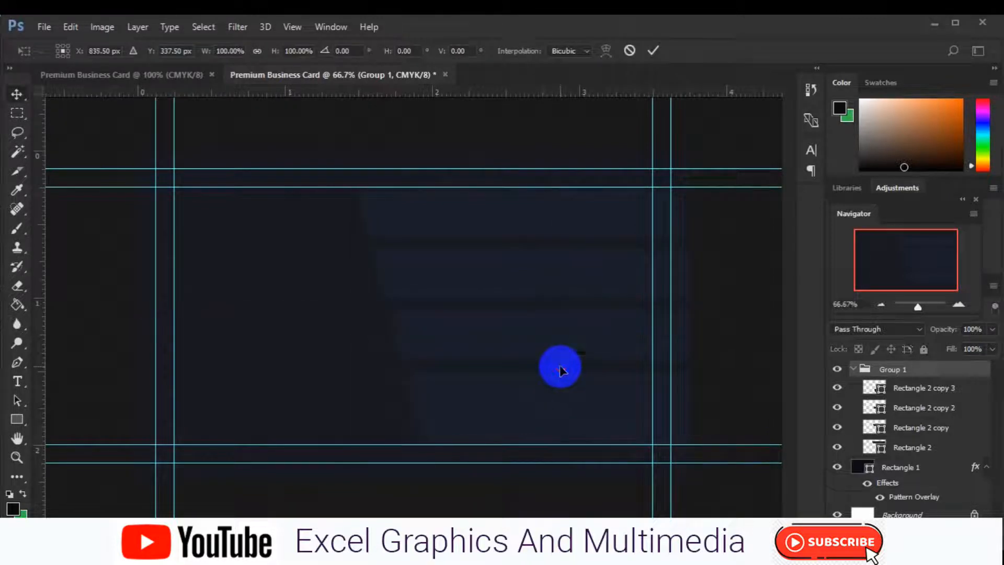
Step: Step back through the history to undo the shift, scaling, skew and widening of Group 1
click(857, 406)
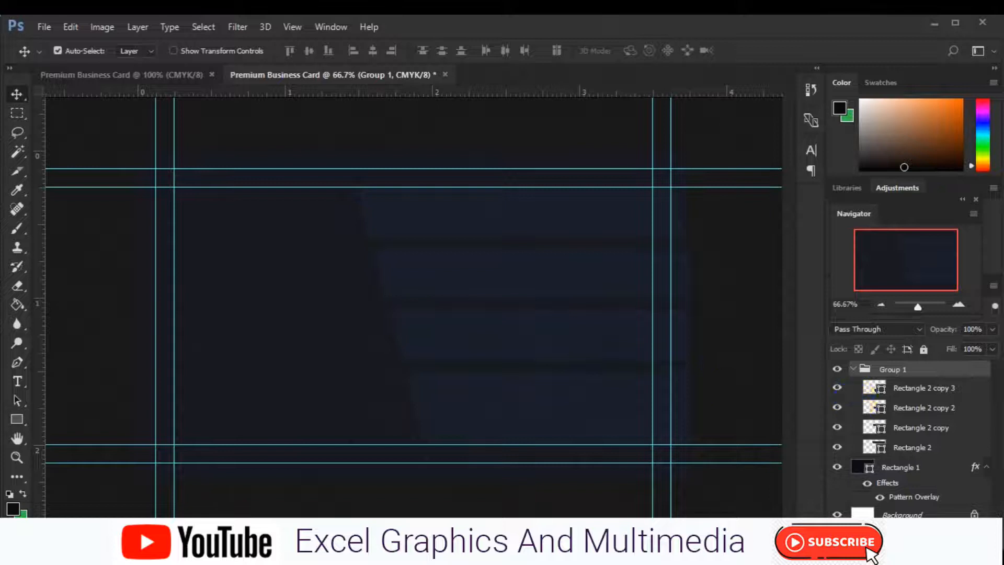
click(76, 26)
click(166, 65)
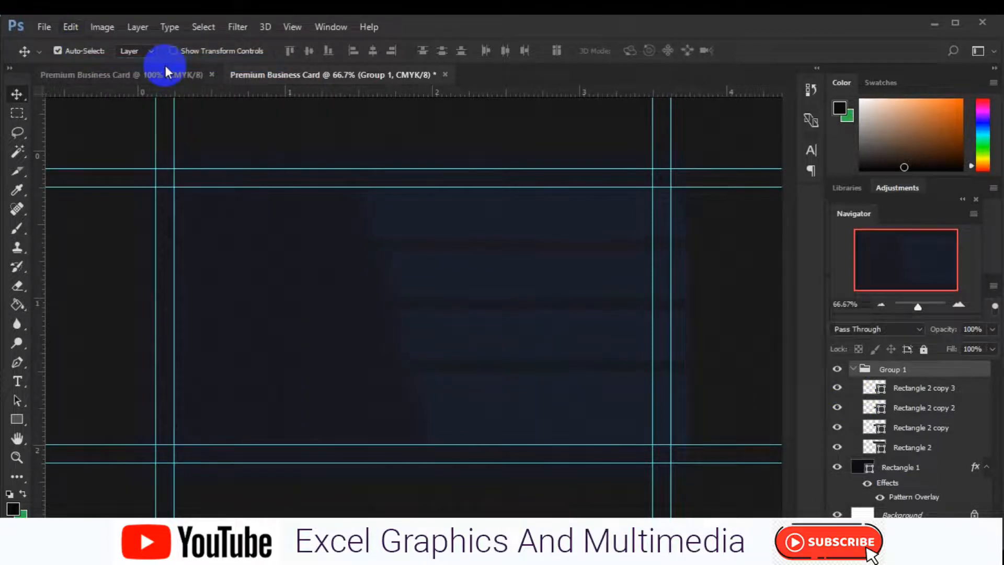
click(76, 26)
click(153, 68)
Step: Add a new empty layer inside Group 1, directly above Rectangle 2 copy 3
click(919, 395)
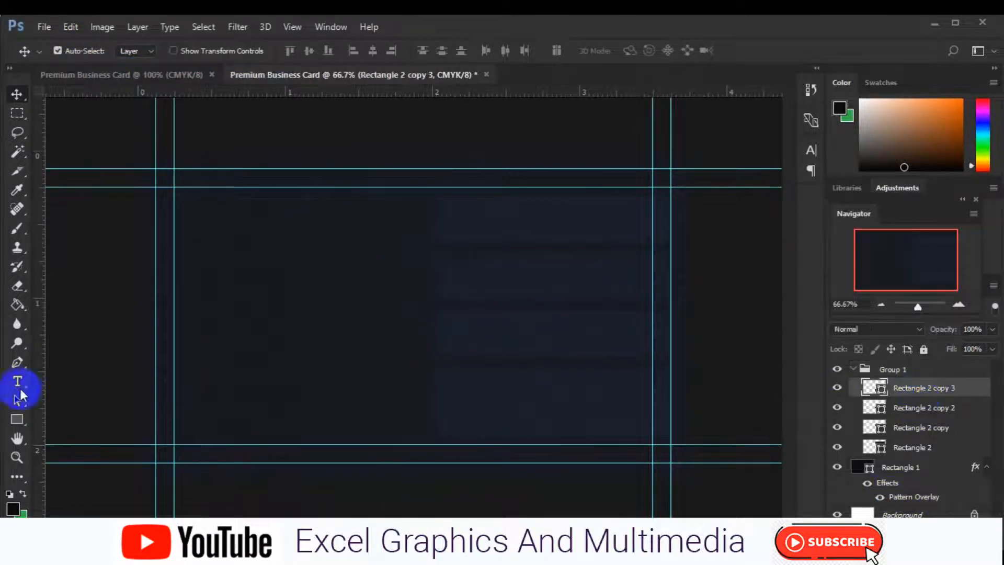
click(17, 419)
key(ctrl+shift+alt+n)
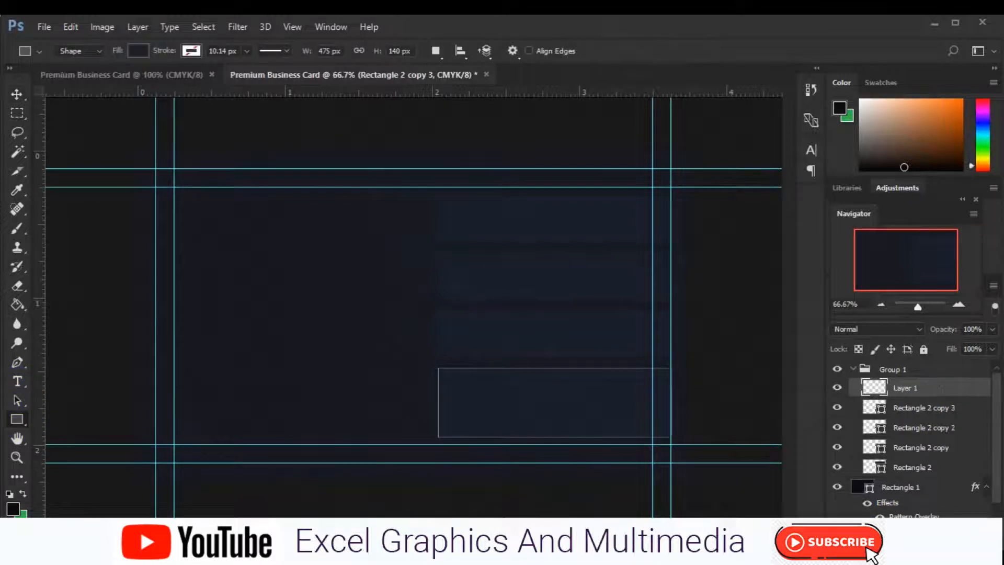
Step: Draw a thin vertical rectangle about 10 × 363 px across the upper three bars, directly above the Rectangle 2 copy 2 layer
click(922, 408)
click(916, 427)
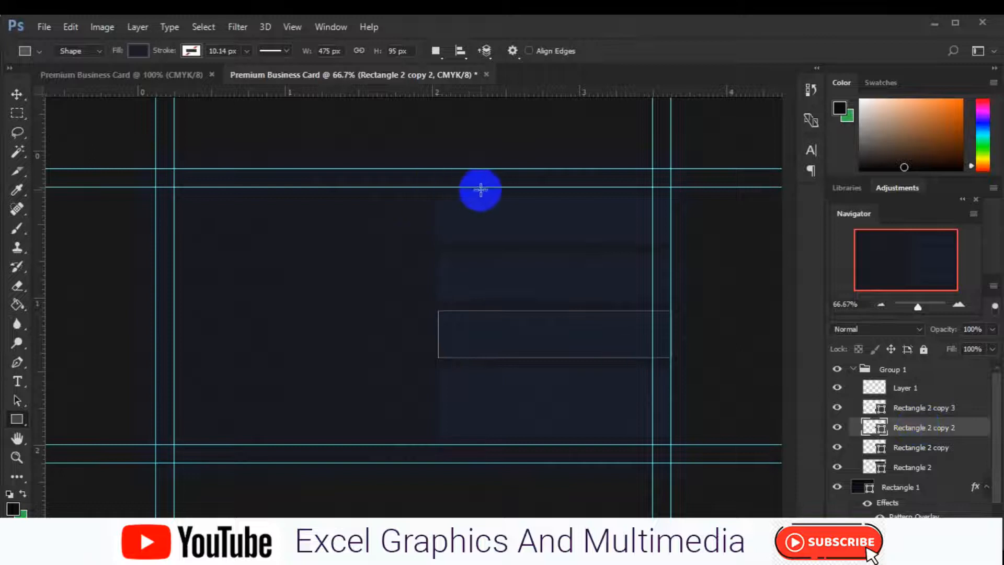
drag(477, 187, 481, 365)
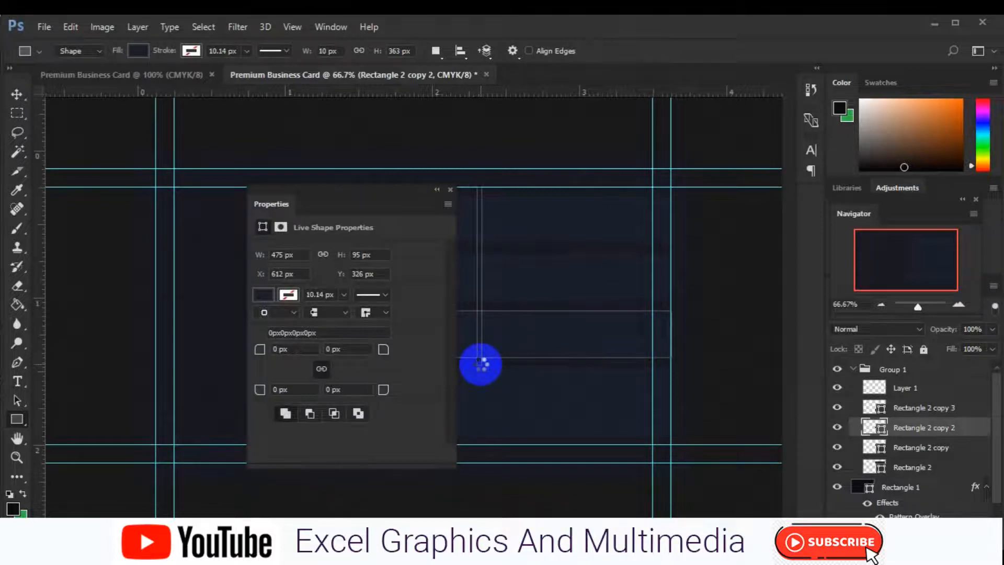
key(v)
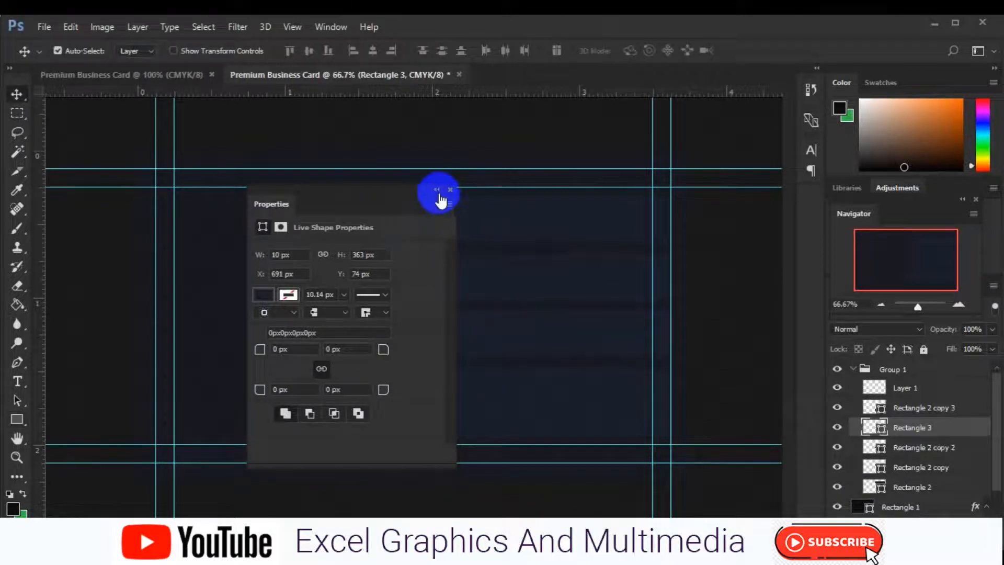
click(437, 191)
click(356, 196)
click(450, 191)
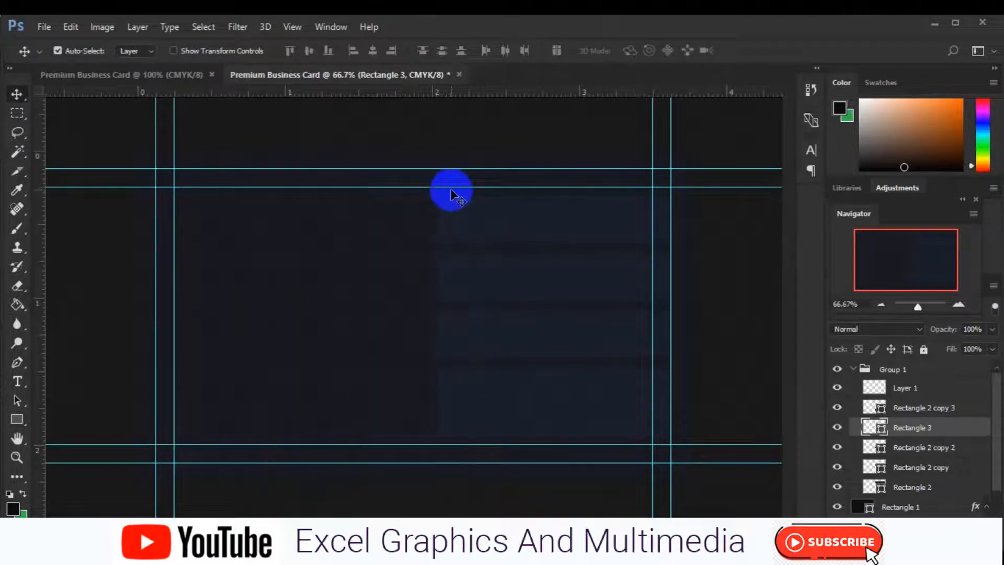
Step: Copy the shape attributes of Rectangle 1 and paste them onto the thin vertical Rectangle 3
click(343, 309)
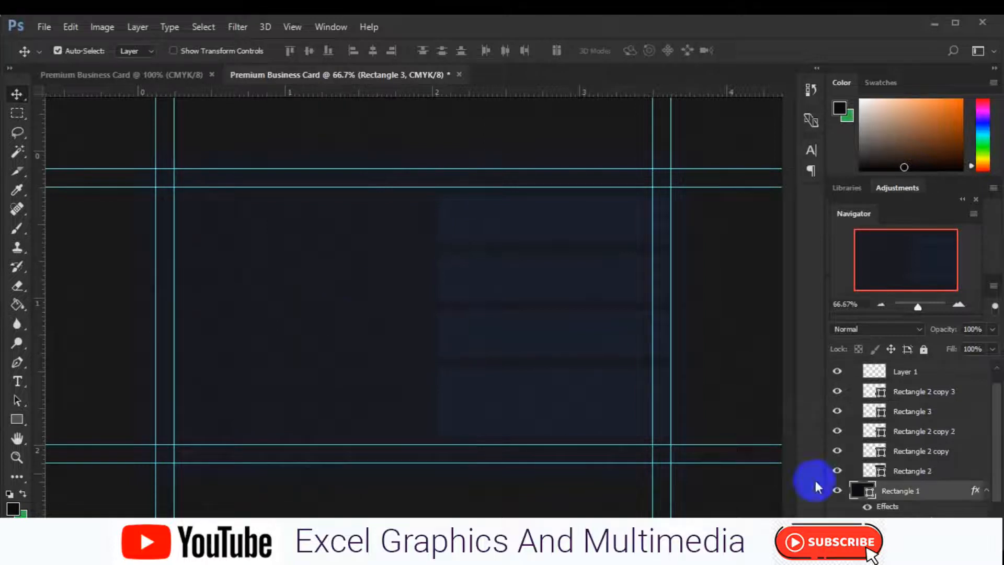
right_click(904, 492)
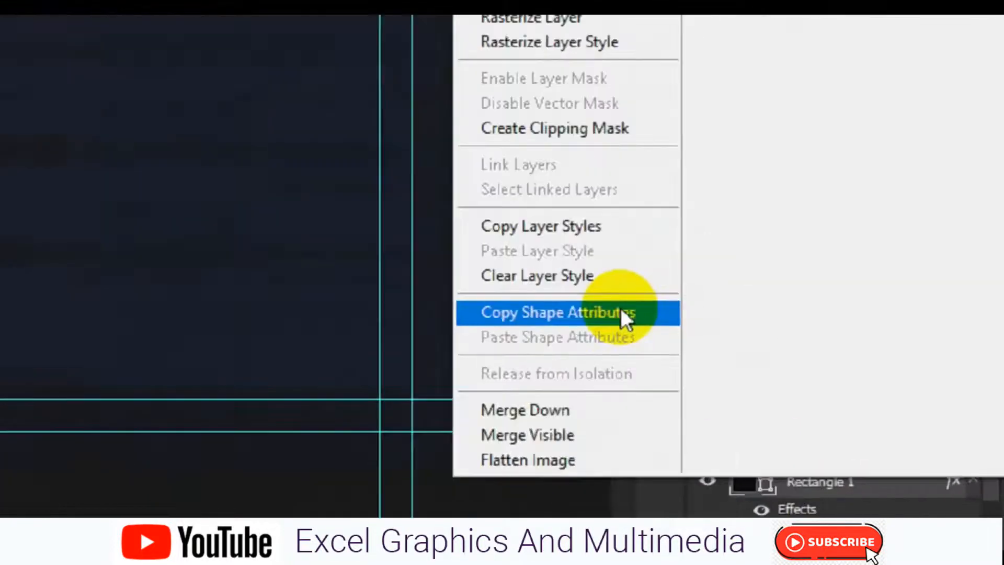
click(789, 396)
click(491, 314)
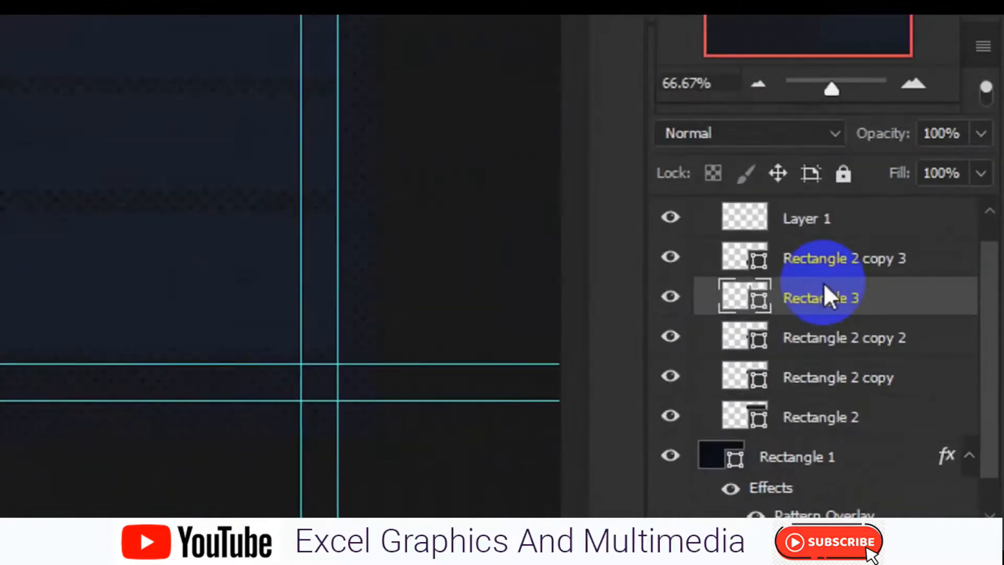
right_click(884, 370)
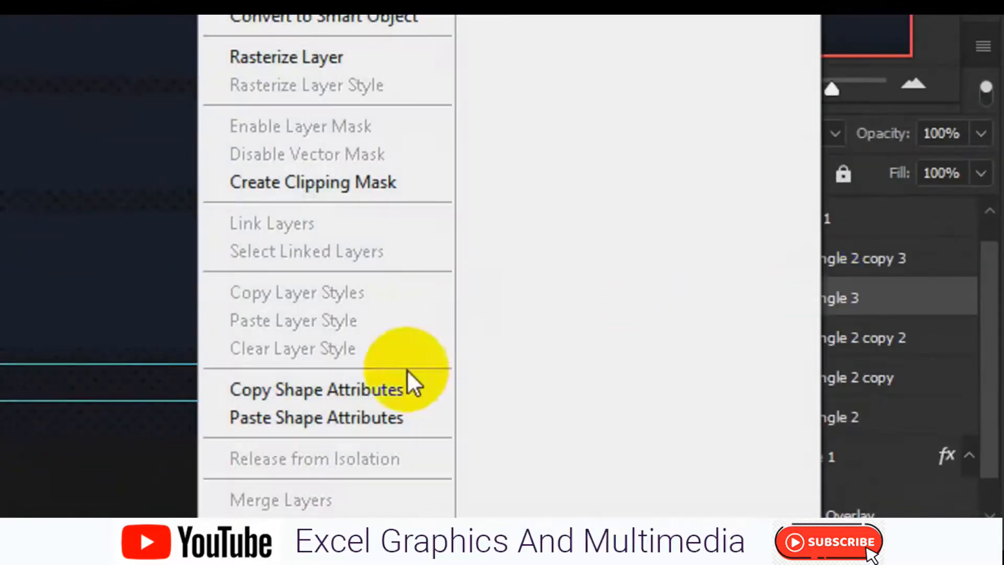
click(371, 410)
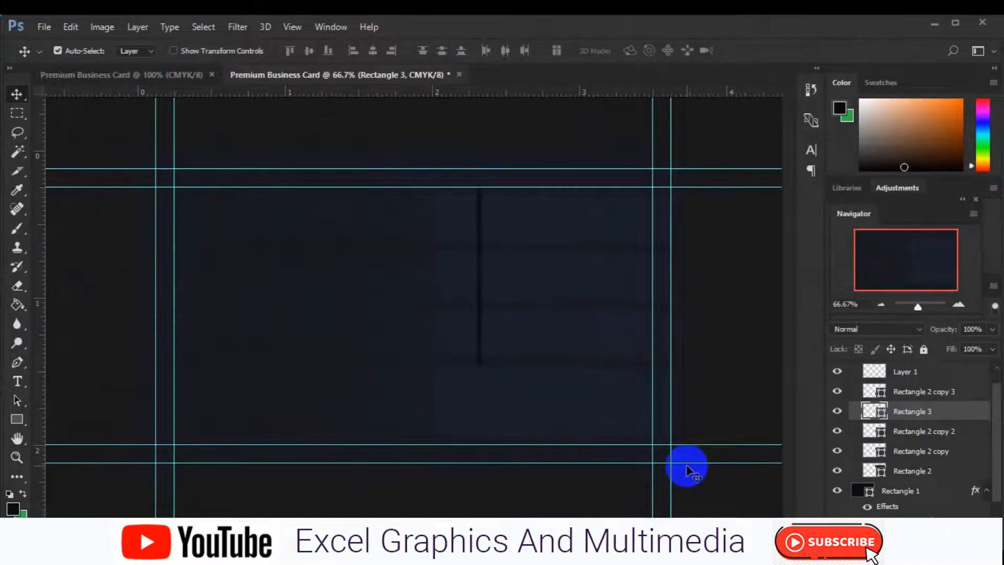
Step: Apply a Pattern Overlay layer style to the thin vertical Rectangle 3
right_click(910, 413)
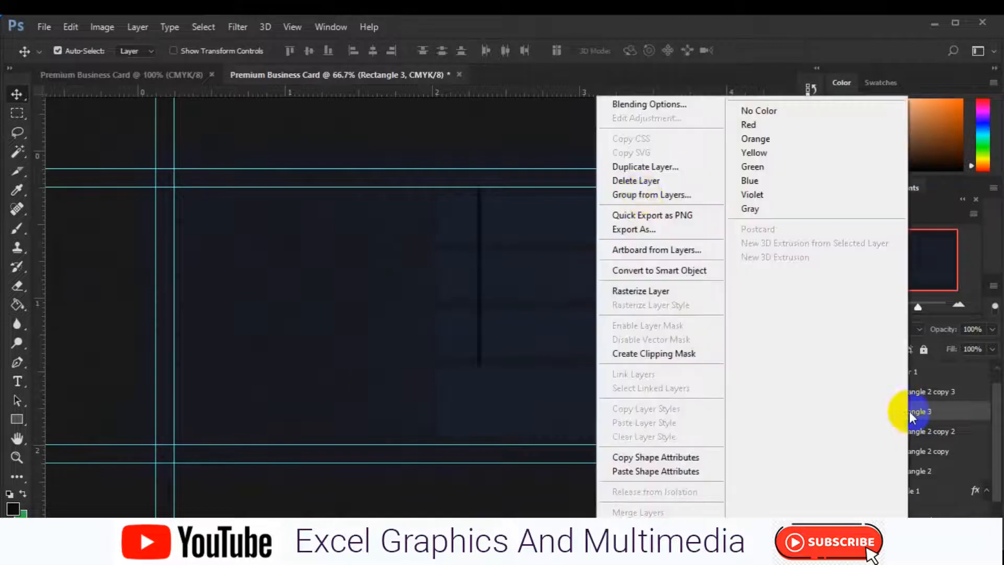
click(645, 108)
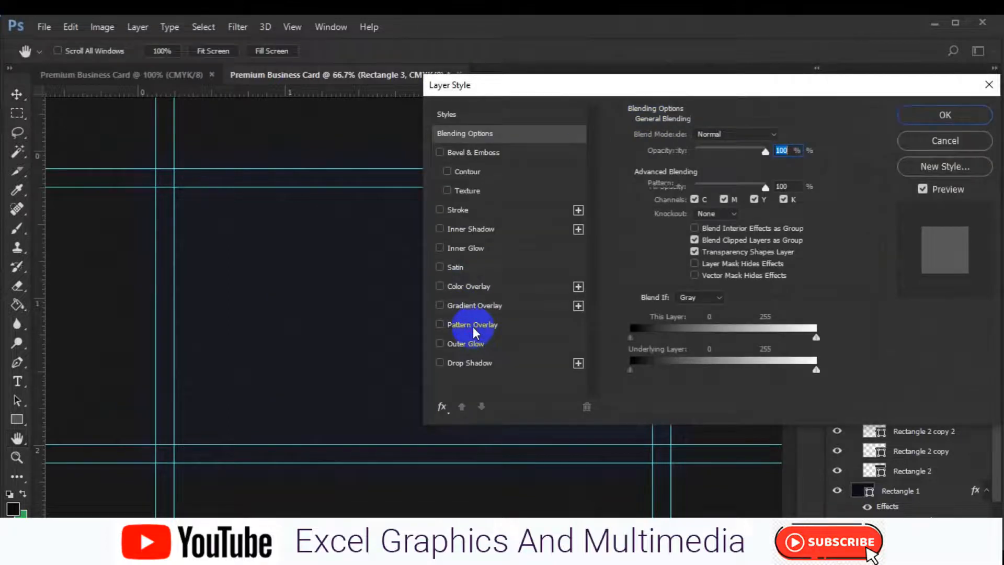
click(473, 326)
drag(670, 86, 700, 131)
click(959, 159)
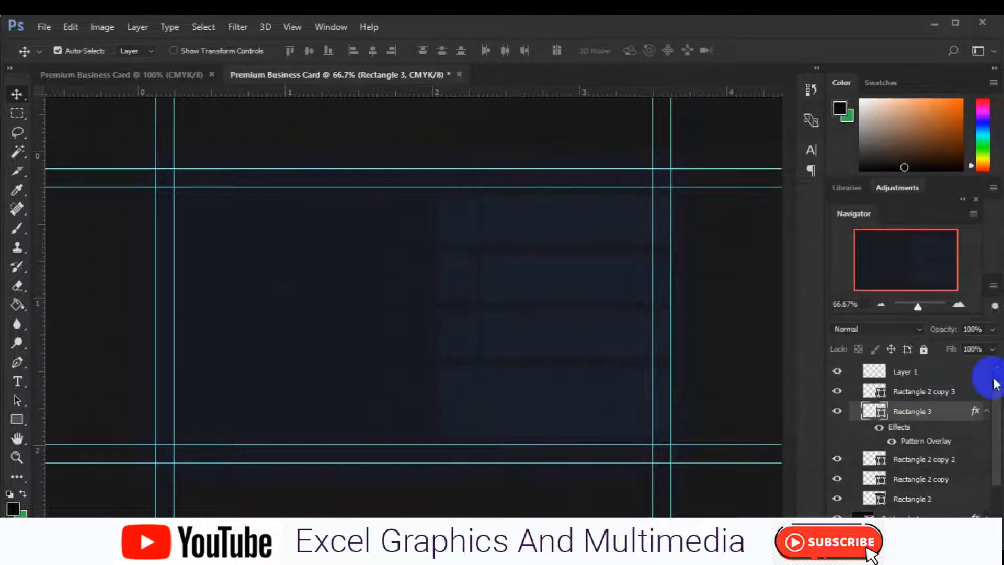
Step: Collapse Group 1 and stretch its left side outward to a width of about 136.4%
scroll(986, 384, up, 1)
click(852, 370)
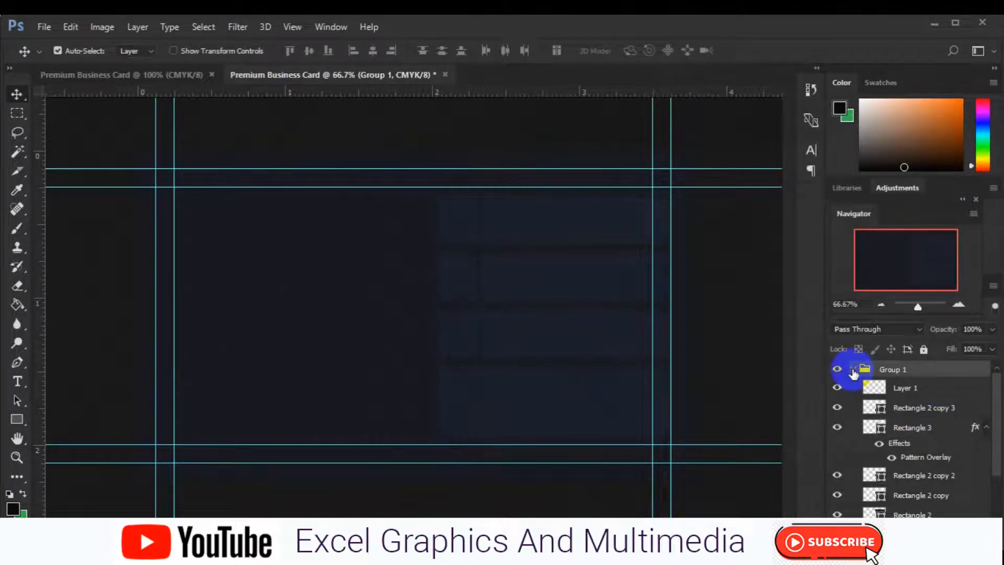
click(853, 370)
key(ctrl+t)
drag(437, 312, 360, 316)
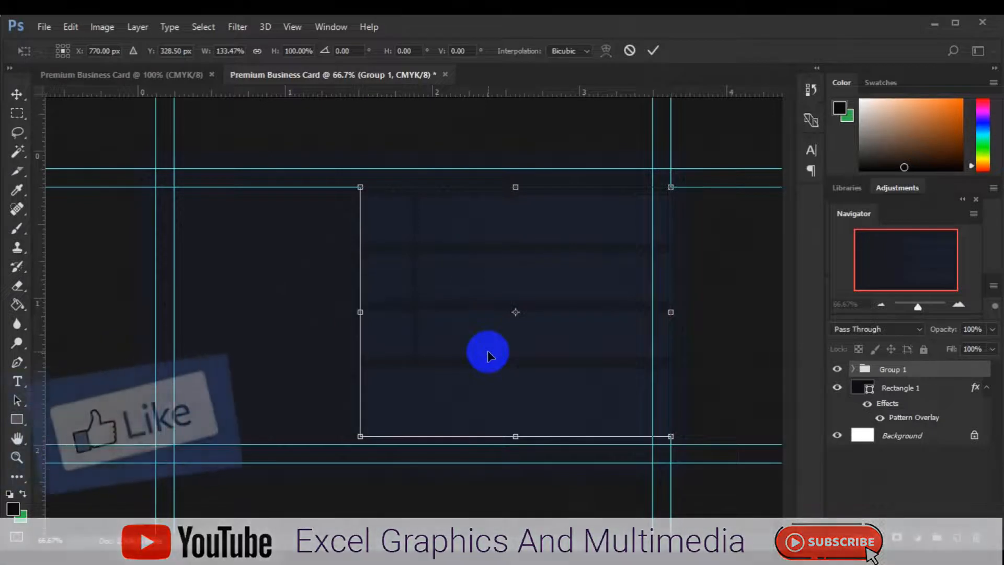
drag(362, 317, 354, 314)
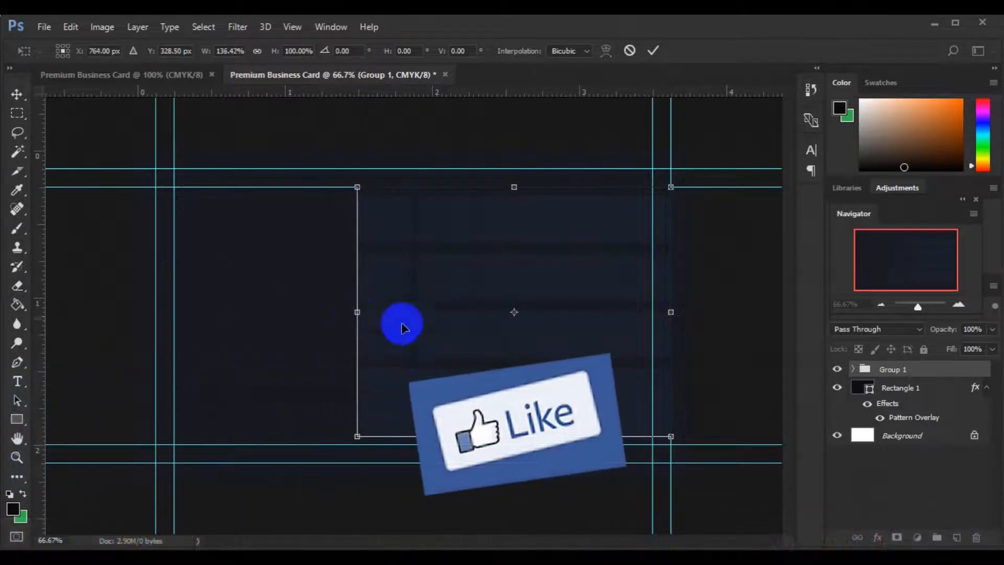
Step: Skew Group 1 horizontally by 10 degrees and commit the transform
right_click(453, 356)
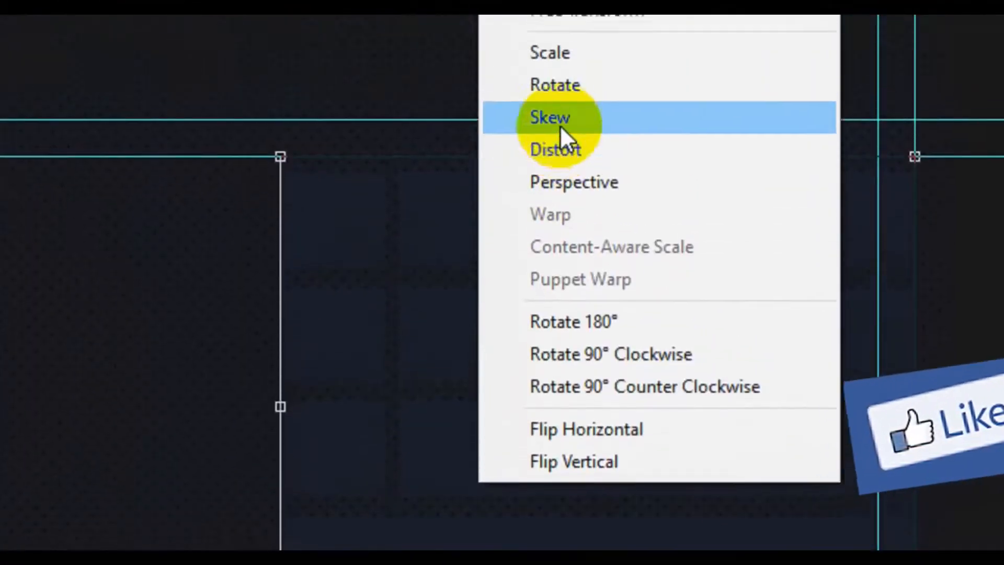
click(495, 167)
drag(597, 437, 679, 413)
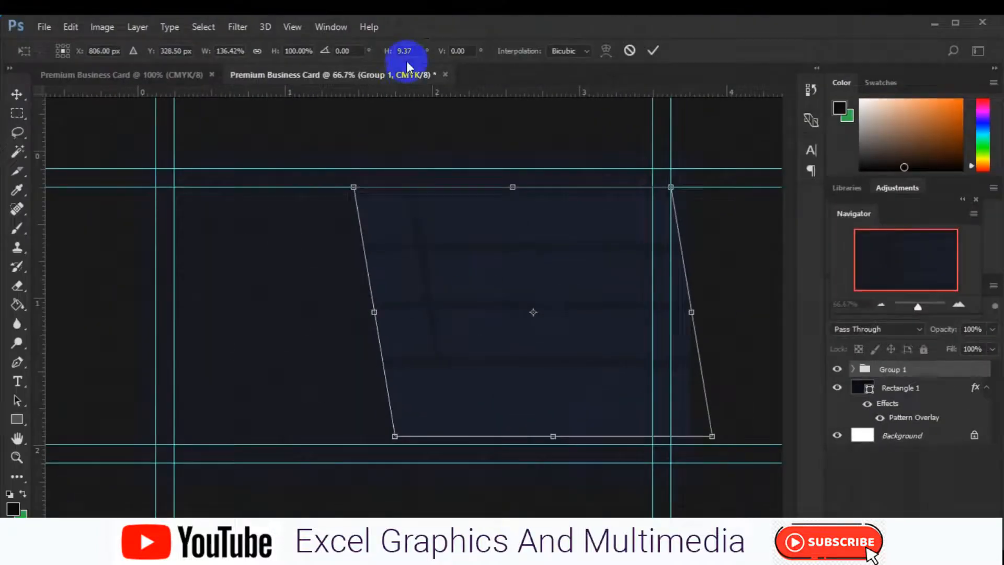
click(406, 52)
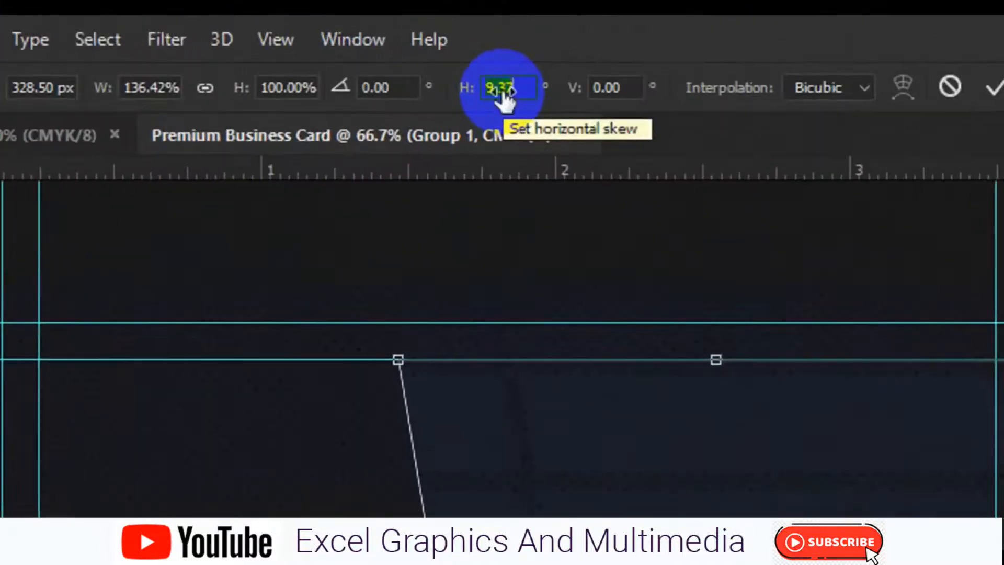
text(1)
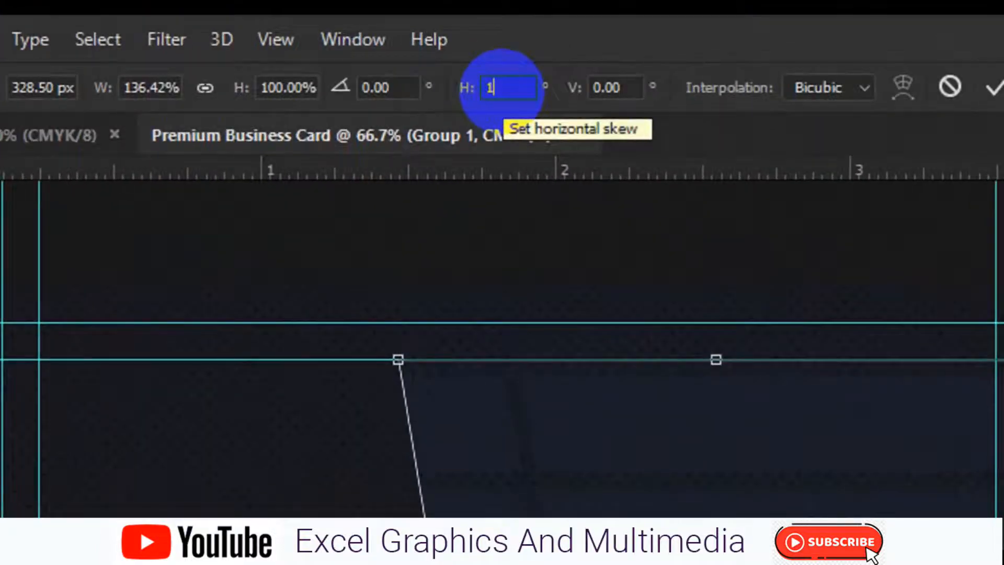
text(0)
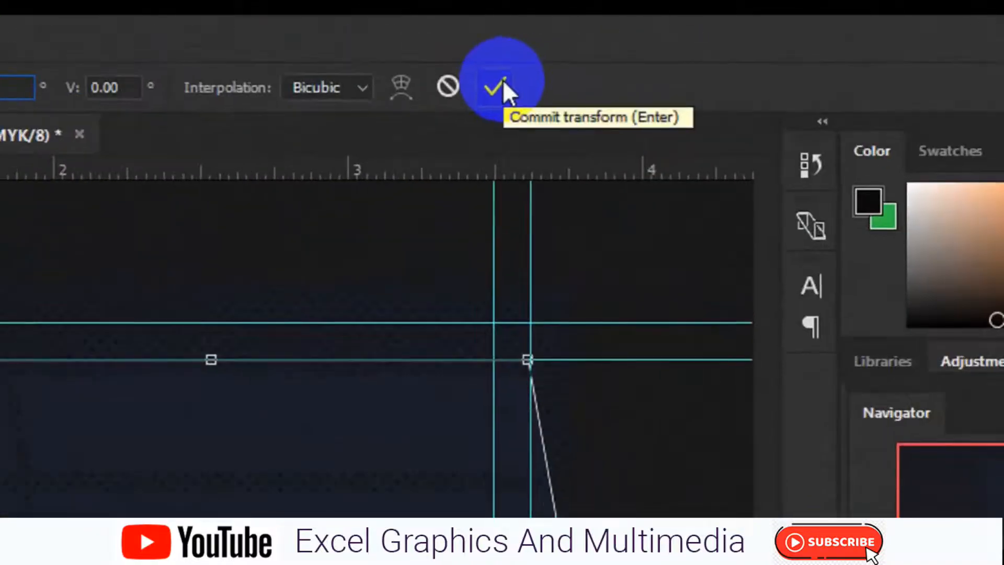
click(499, 87)
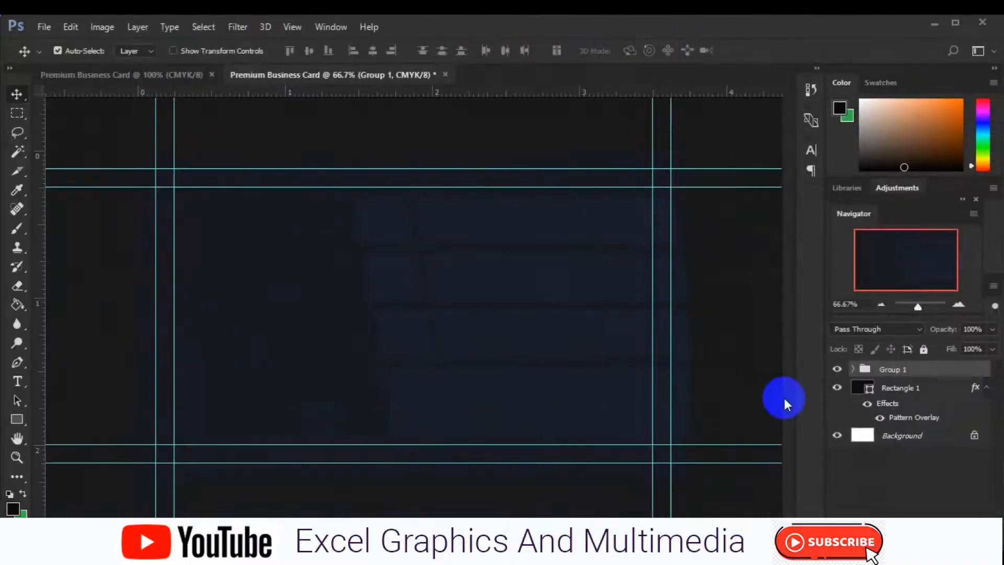
Step: Enlarge Group 1 slightly about its center until it reaches the inner lower guide, and save the document
key(ctrl+t)
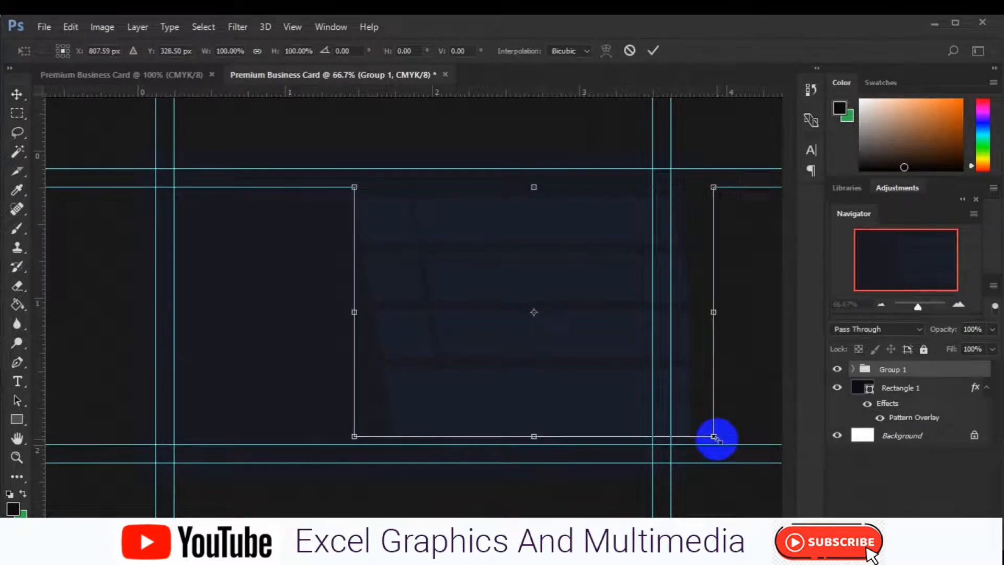
drag(721, 442, 730, 446)
key(Return)
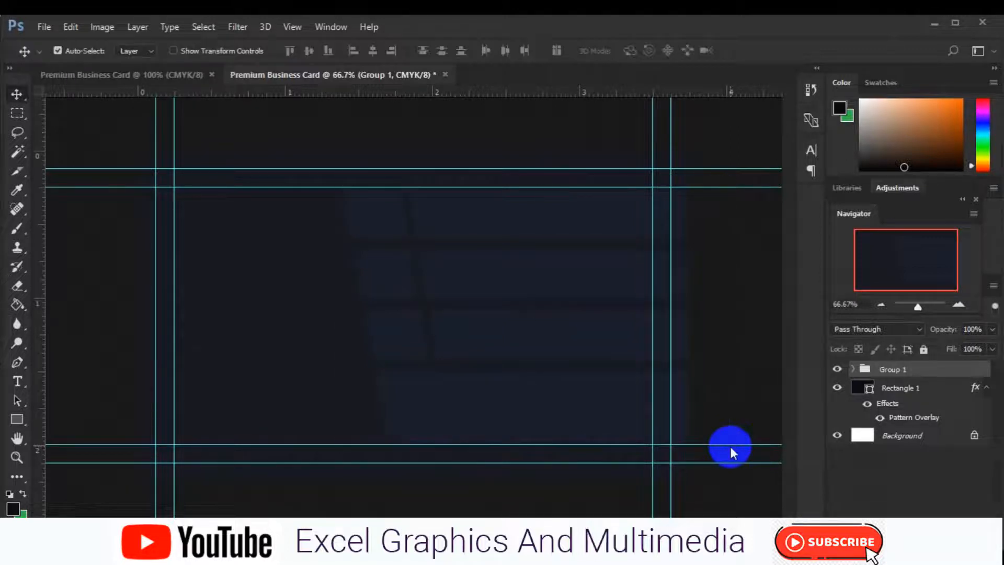
key(ctrl+s)
Step: Draw a red vertical rectangle about 76 px wide along the card's left edge and stretch it down to the card's full height
click(17, 419)
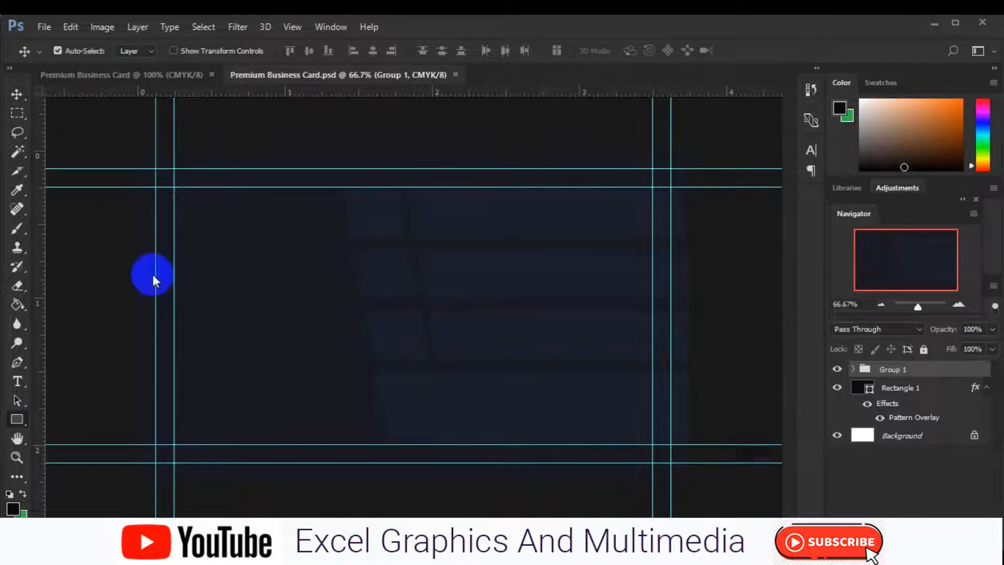
drag(137, 153, 178, 443)
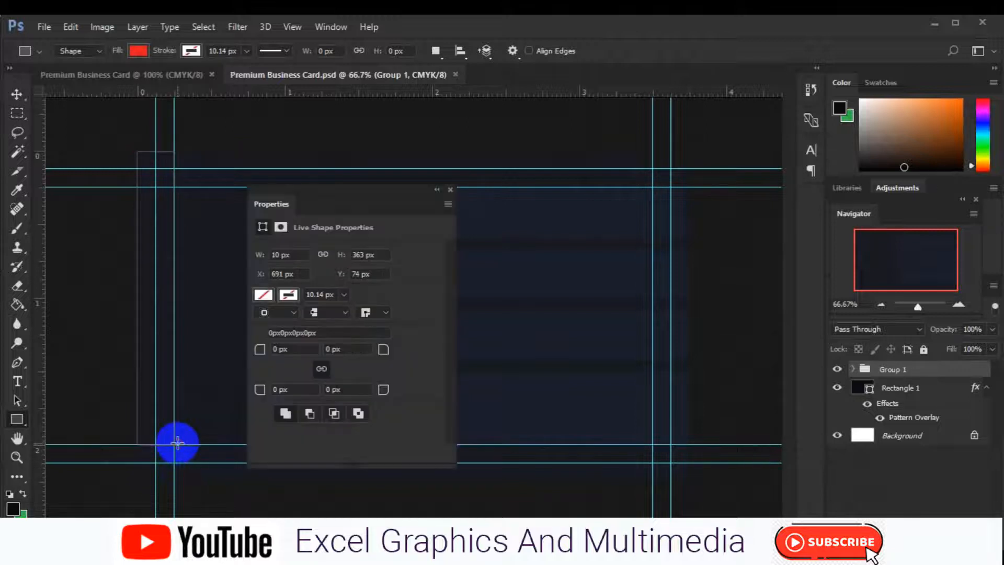
click(450, 189)
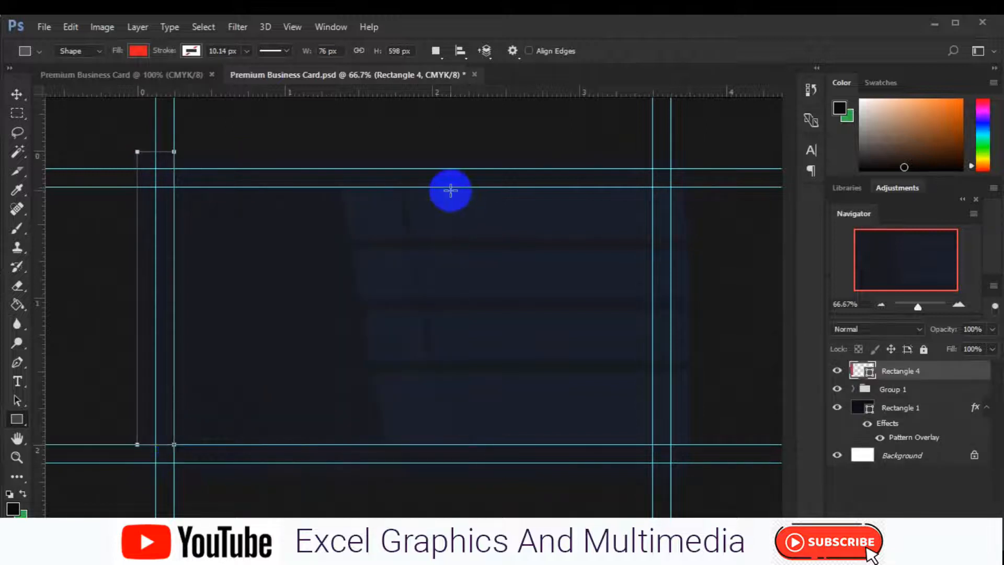
key(v)
key(ctrl+t)
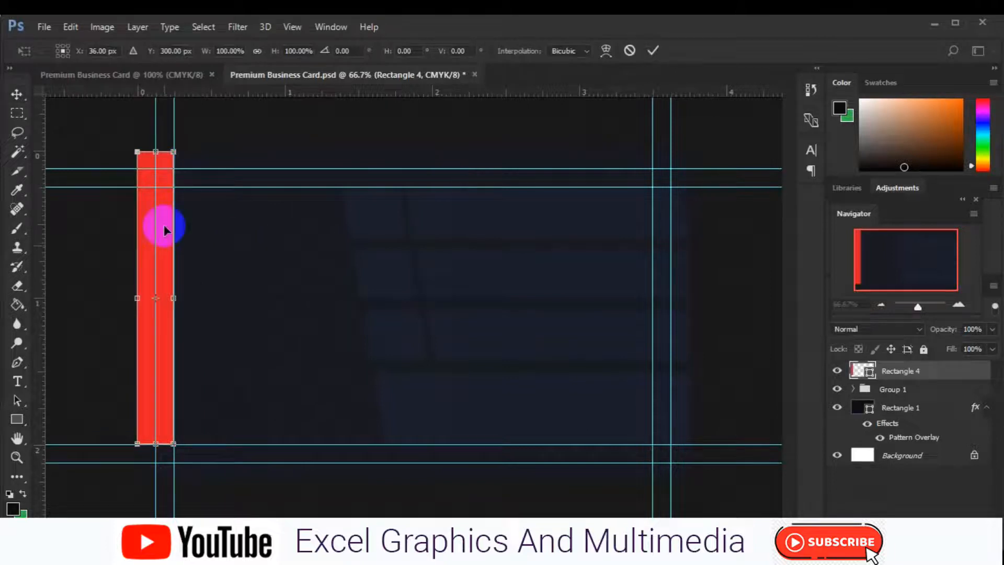
drag(157, 443, 158, 482)
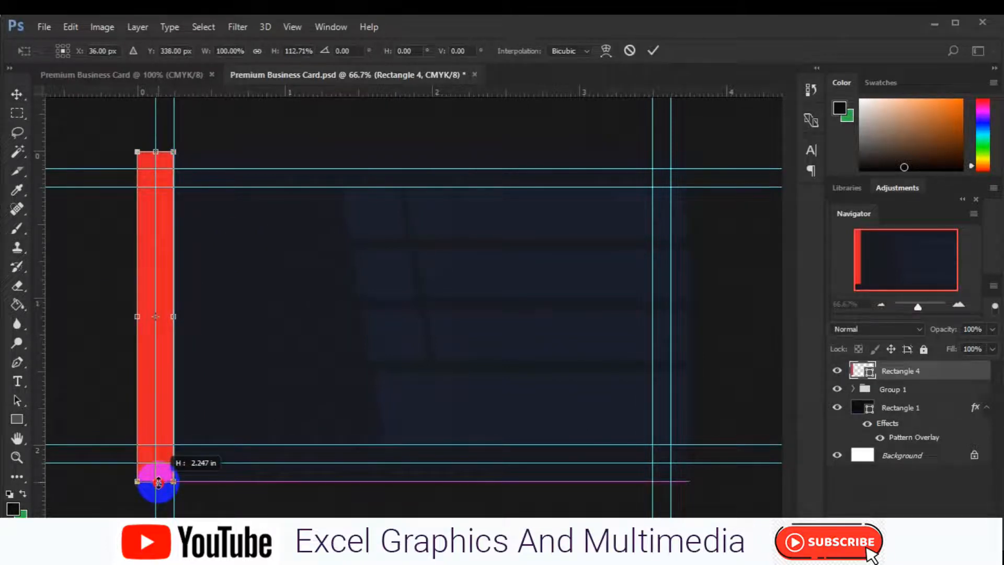
key(Return)
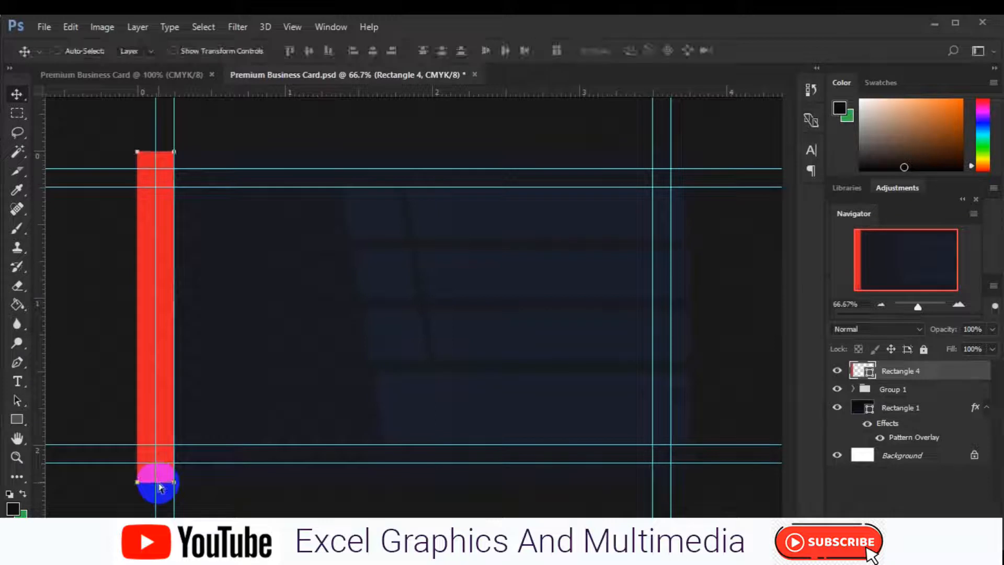
Step: Duplicate the red bar and shrink the copy's height to about 10.93%, ending at the upper inner guide
key(ctrl+j)
key(ctrl+t)
drag(157, 482, 157, 188)
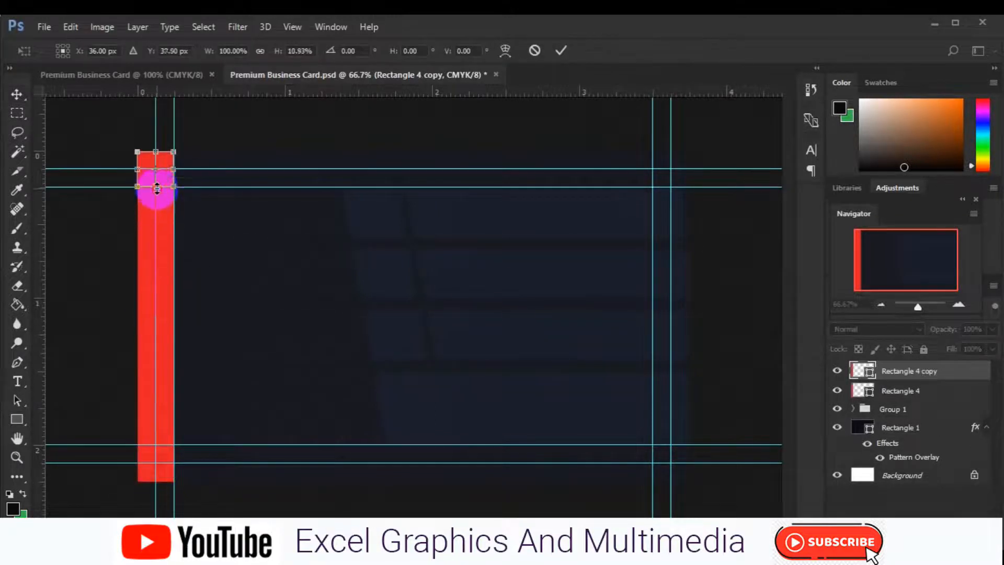
key(Return)
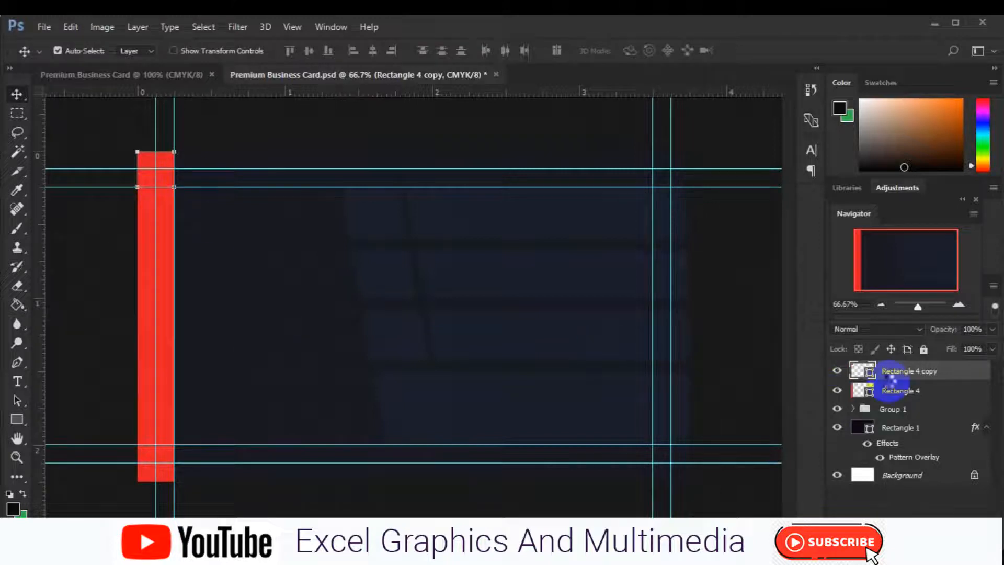
Step: Duplicate the short top block and align the new copy to the bottom edge of the card
click(889, 387)
click(899, 373)
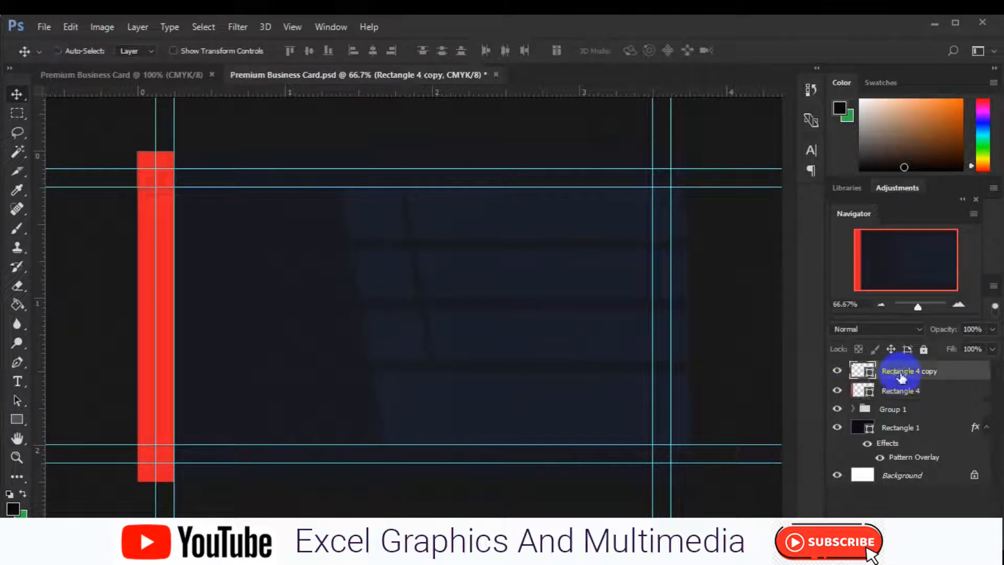
key(ctrl+j)
key(ctrl+a)
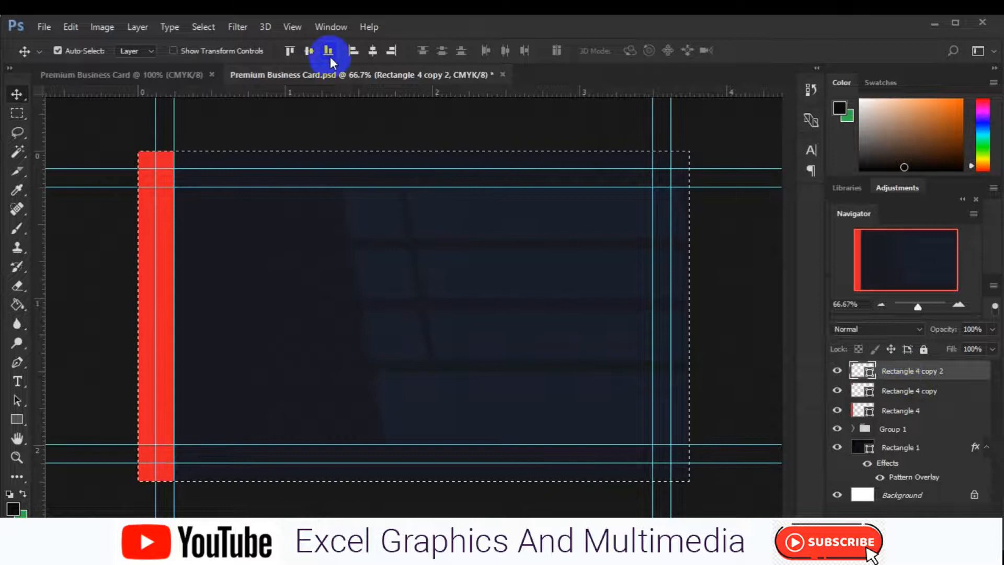
key(ctrl+d)
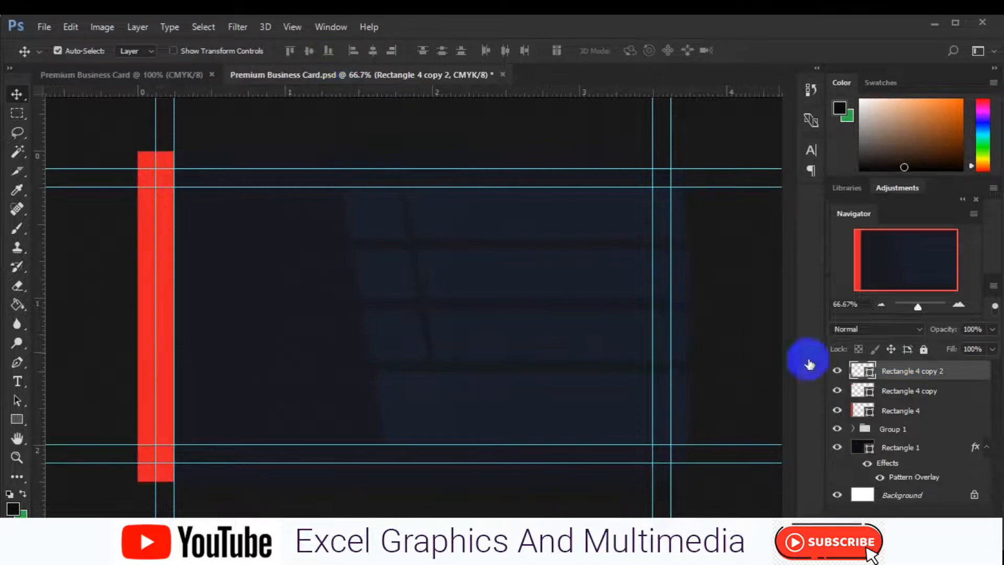
Step: Recolor the bottom block, Rectangle 4 copy 2, with the dark navy sampled from the patterned bars
click(871, 374)
double_click(871, 374)
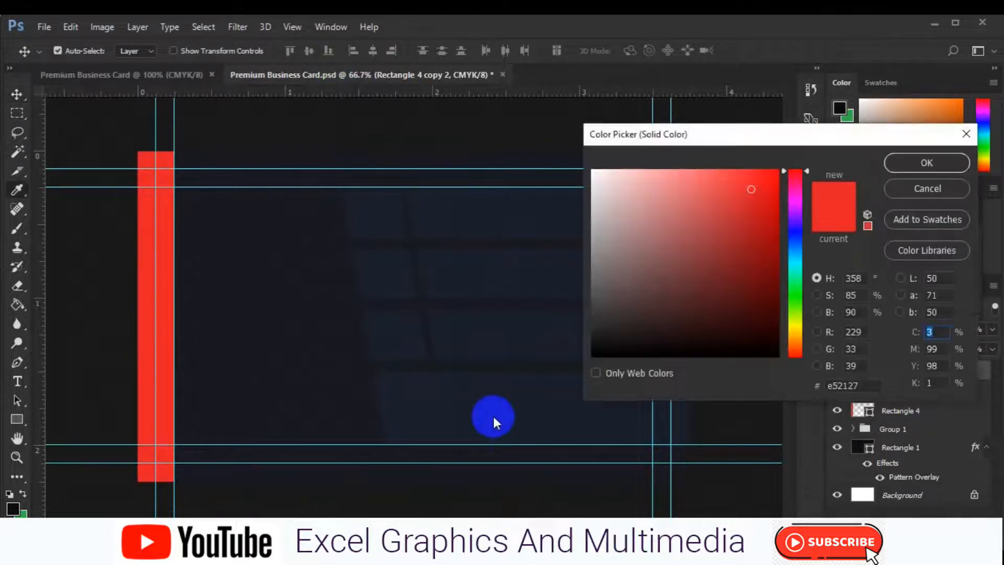
click(494, 416)
click(922, 163)
key(v)
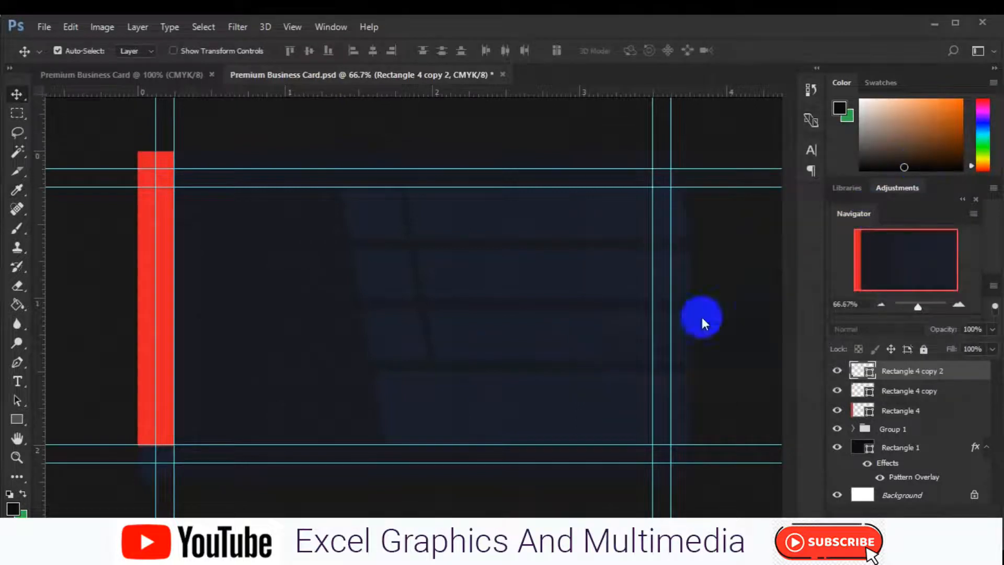
Step: Recolor the top block, Rectangle 4 copy, with the dark navy sampled from the topmost patterned bar
click(162, 157)
click(868, 393)
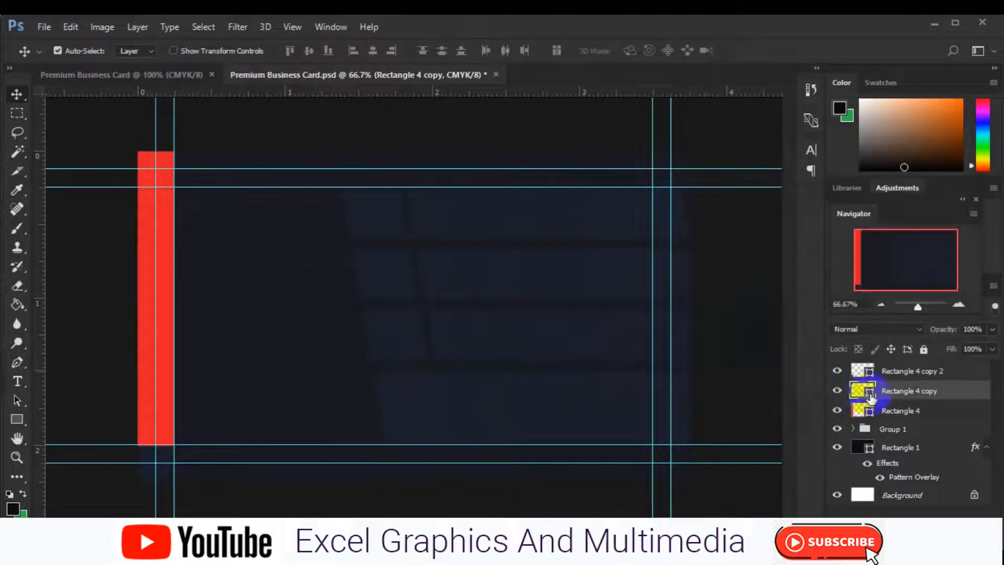
double_click(870, 393)
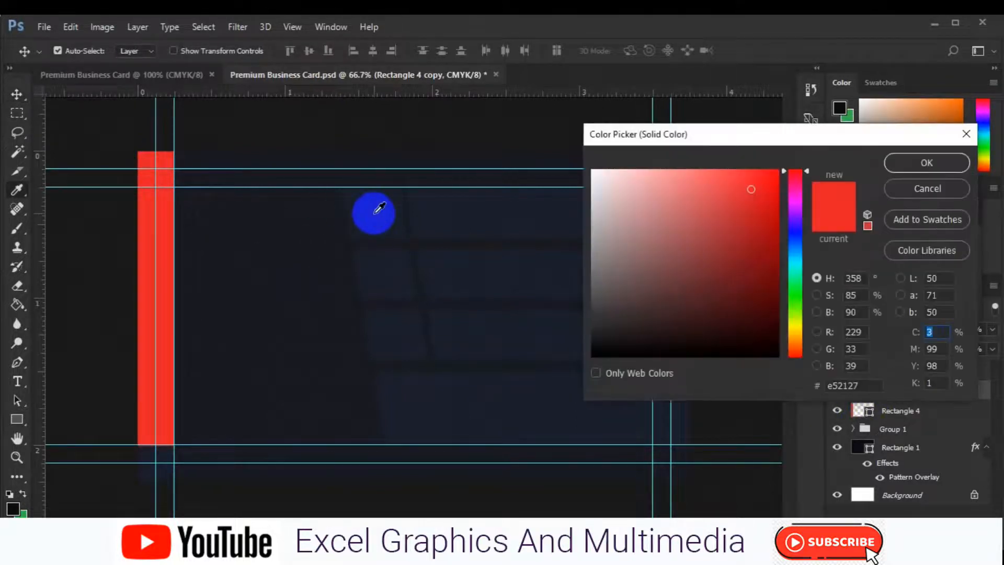
click(375, 213)
click(909, 162)
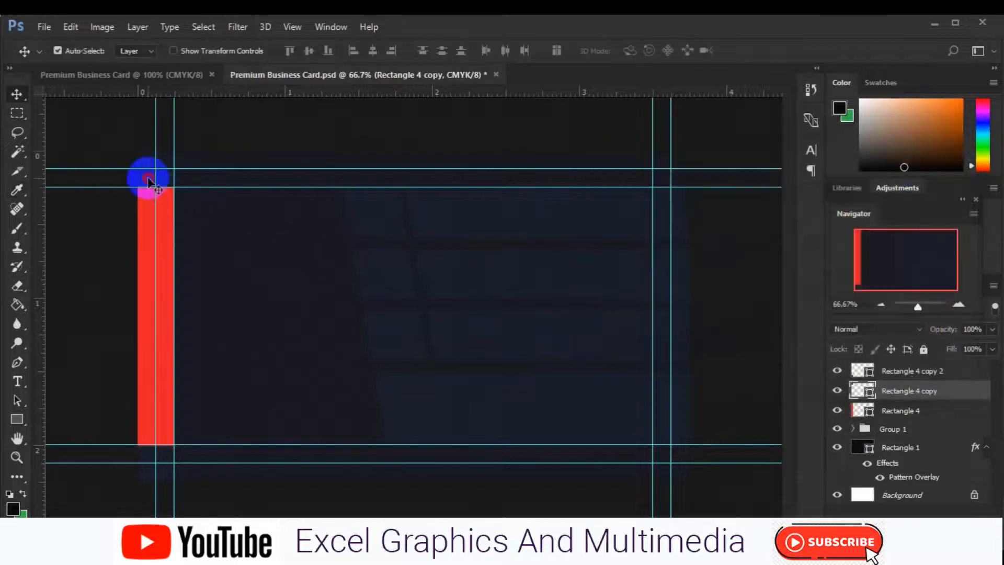
Step: Copy the top navy block down to the middle of the red bar and center it vertically on the card
drag(149, 183, 134, 300)
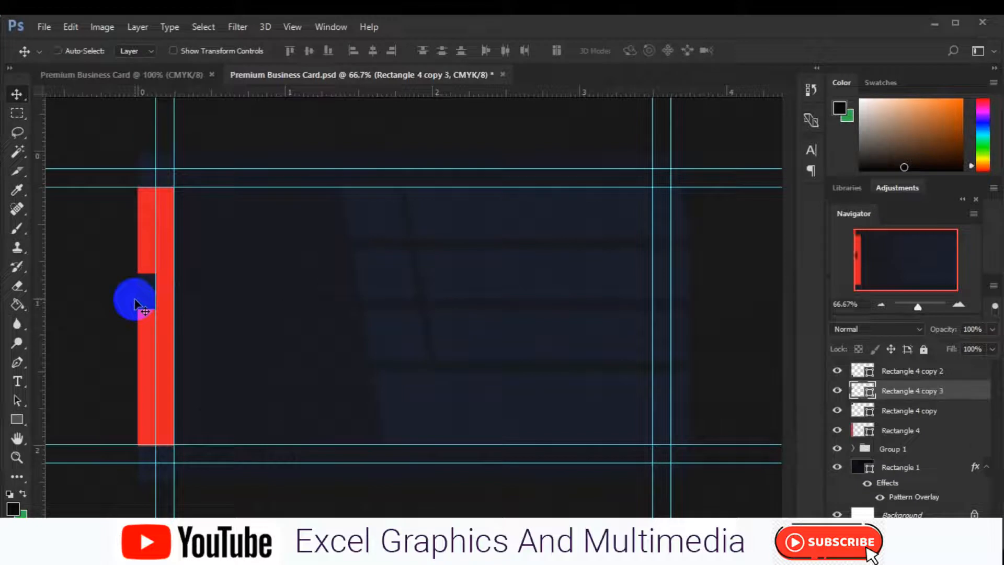
key(ctrl+a)
click(309, 51)
key(ctrl+d)
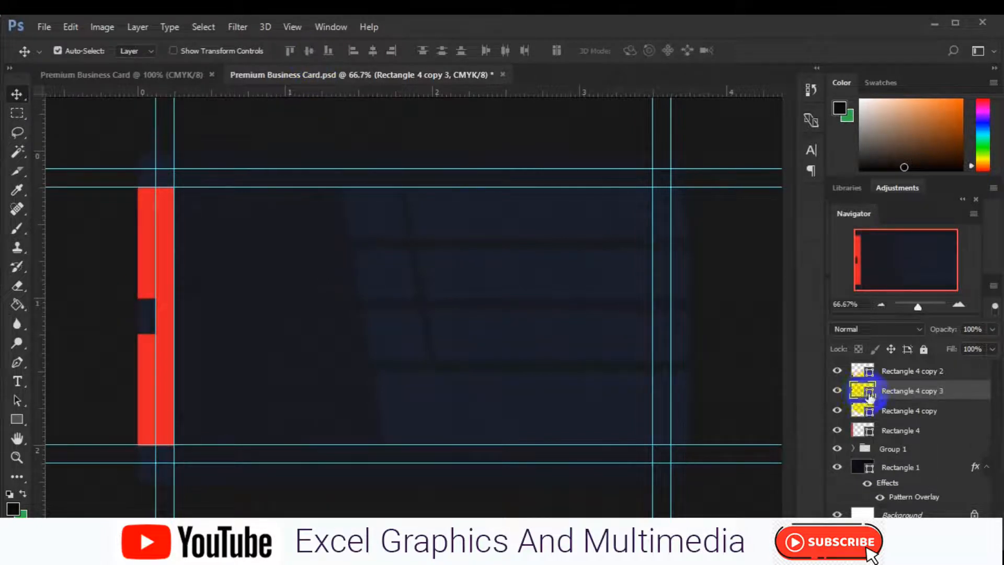
Step: Recolor the middle block, Rectangle 4 copy 3, to near-white
double_click(870, 396)
click(597, 170)
click(893, 153)
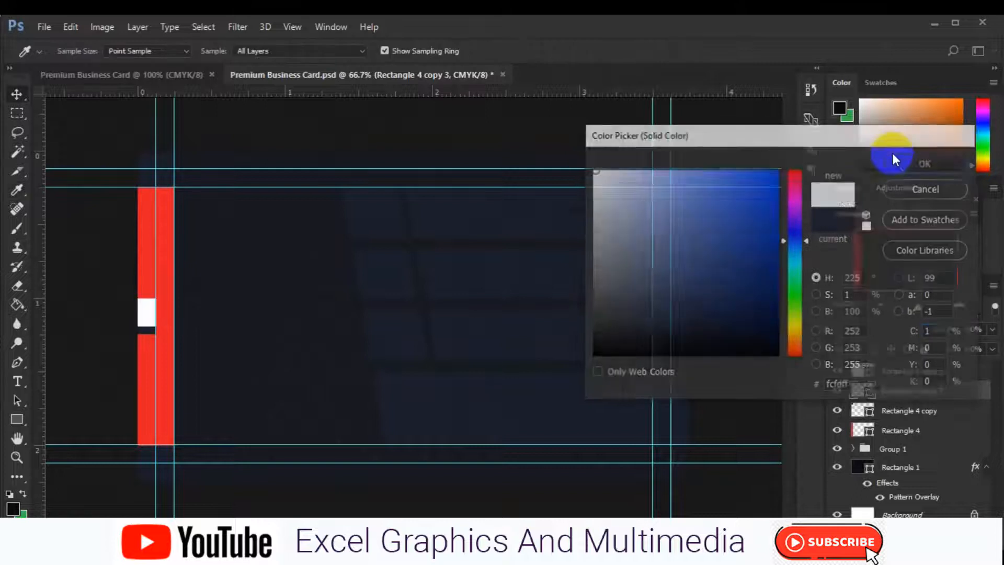
Step: Align the horizontal centers of the white block and the red bar, and nudge both slightly right toward the inner guide
key(ctrl+t)
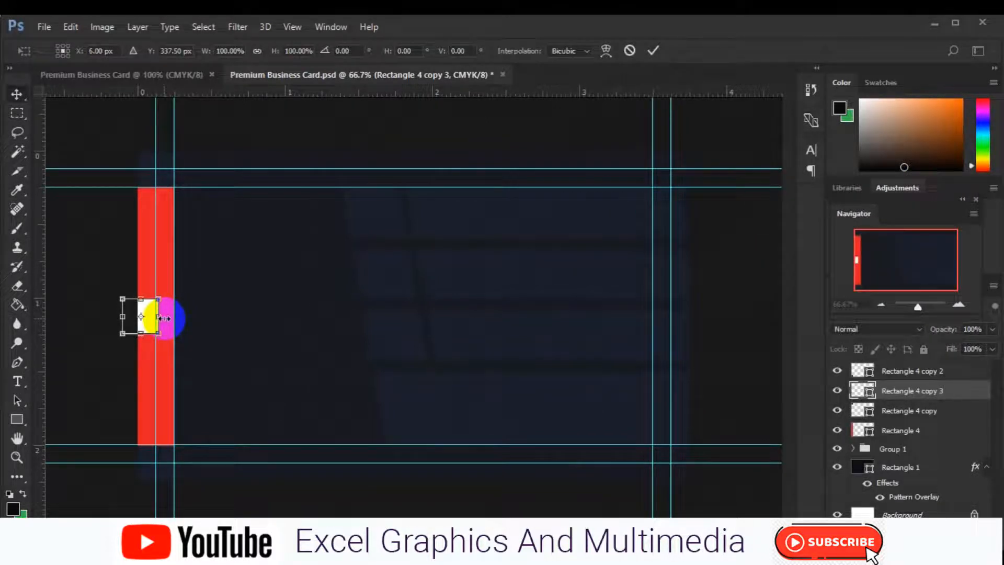
key(Return)
ctrl+click(884, 432)
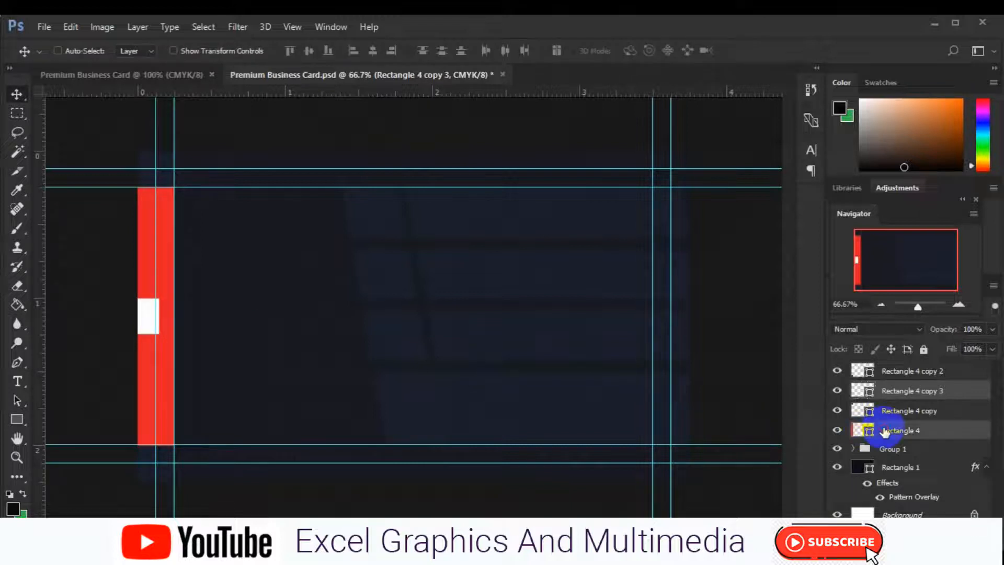
click(372, 55)
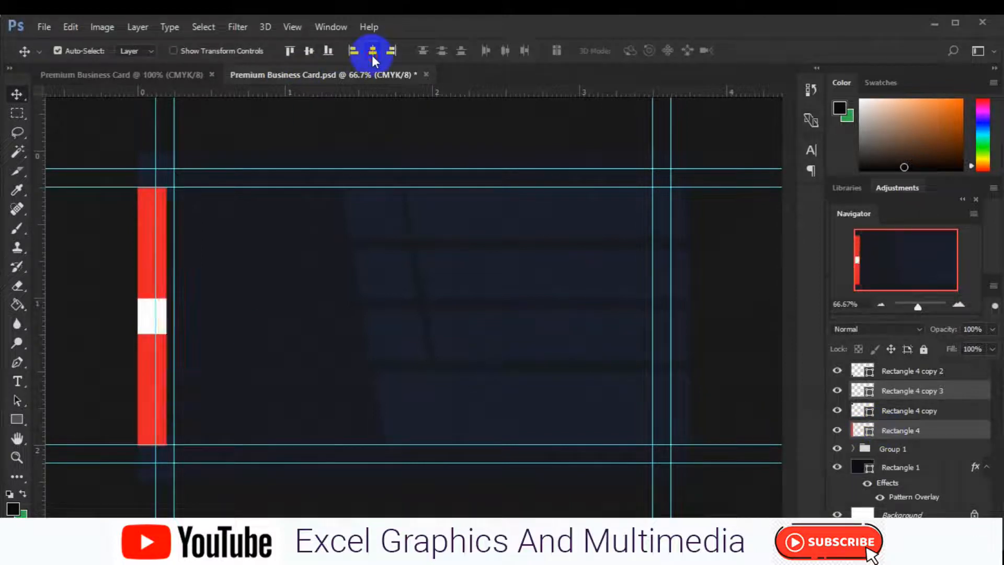
key(Right)
key(Right)
key(Right)
key(Right)
key(Right)
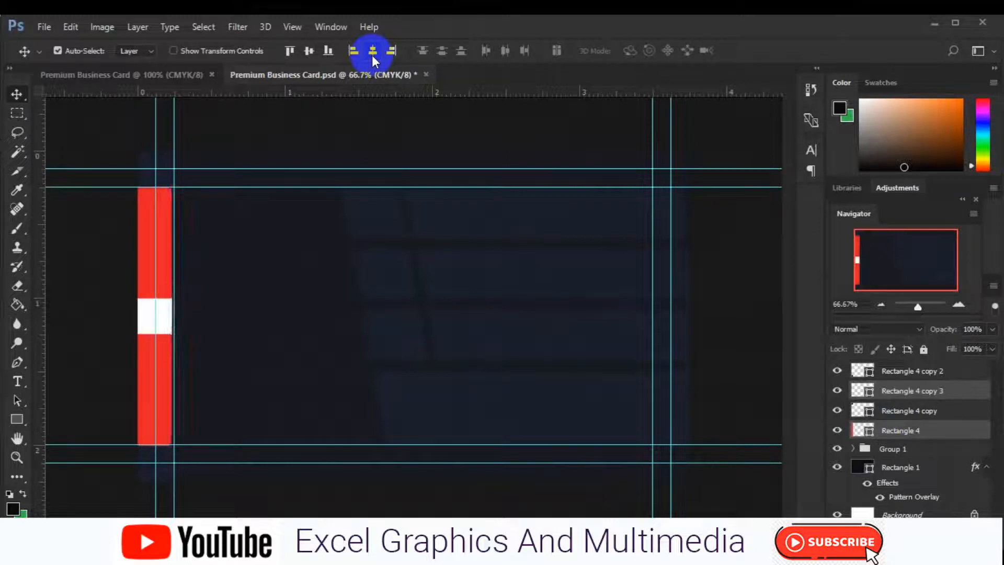
Step: Group the white block with the red bar, and group that result with the navy block Rectangle 4 copy
key(ctrl+g)
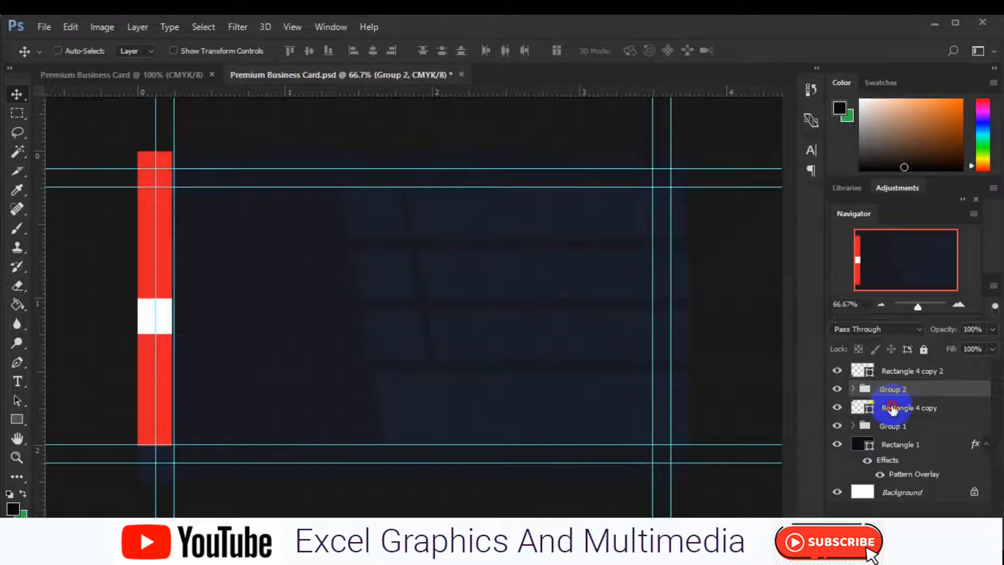
click(306, 52)
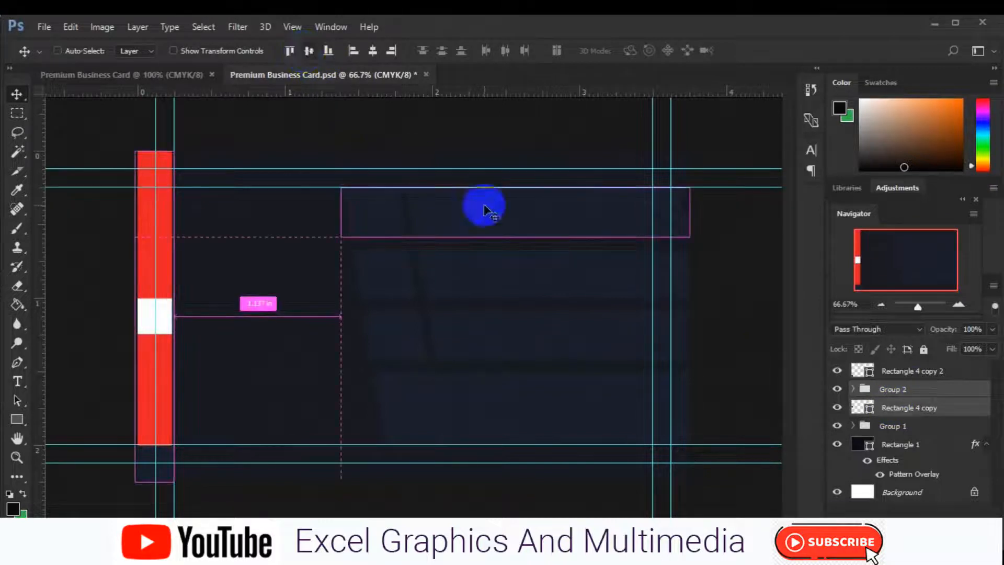
key(ctrl+g)
Step: Try to align the vertical centers of Rectangle 4 copy 2 and Group 3
ctrl+click(918, 372)
ctrl+click(701, 319)
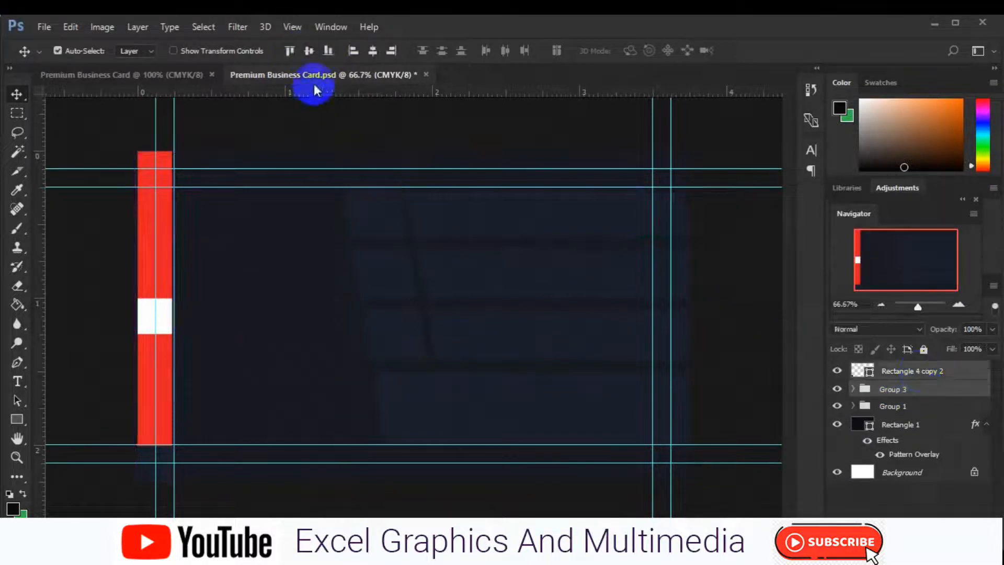
click(308, 53)
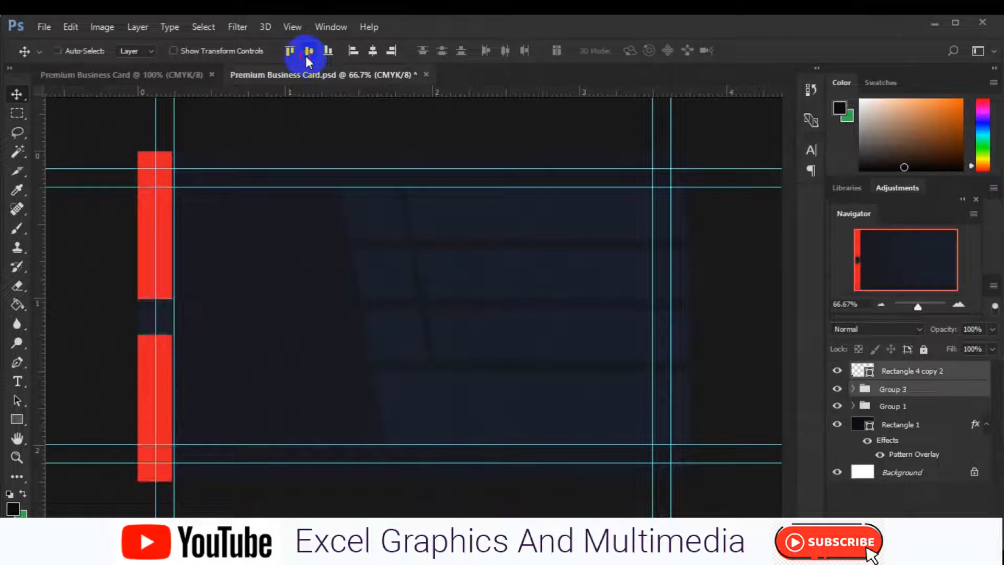
key(ctrl+z)
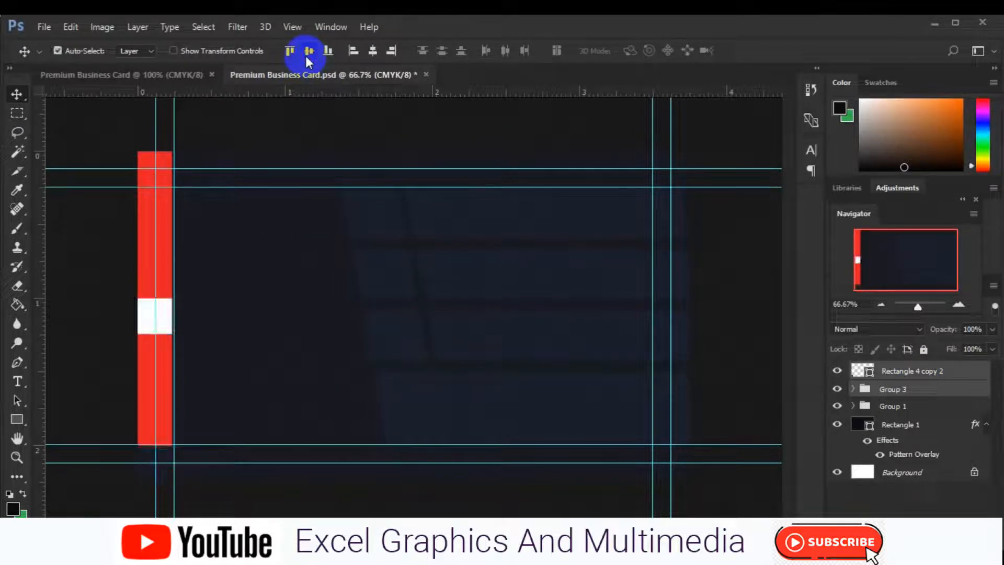
Step: Examine the transform bounds of Rectangle 4 copy 2, Rectangle 4 copy and the white Rectangle 4 copy 3 in turn
click(148, 327)
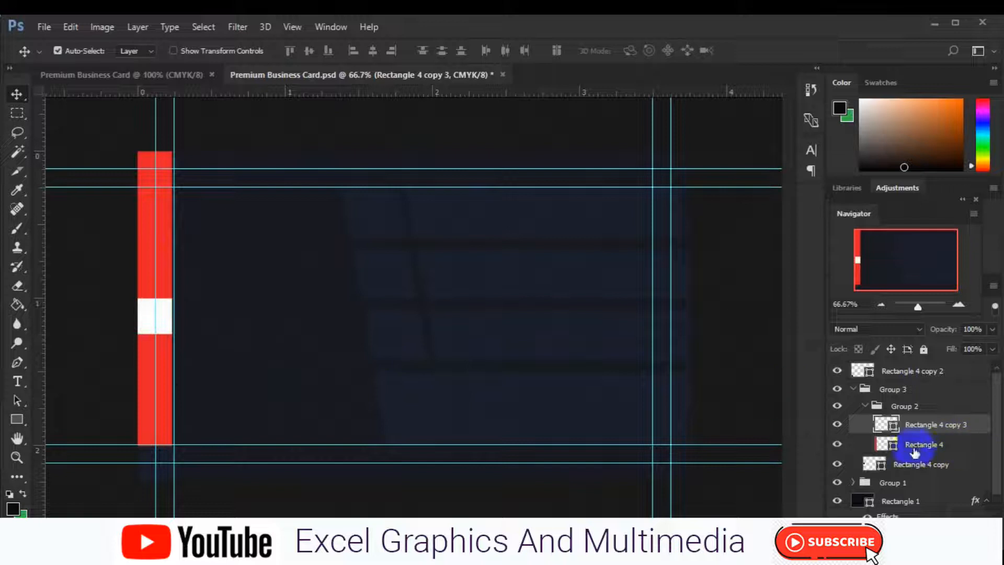
click(901, 372)
key(ctrl+t)
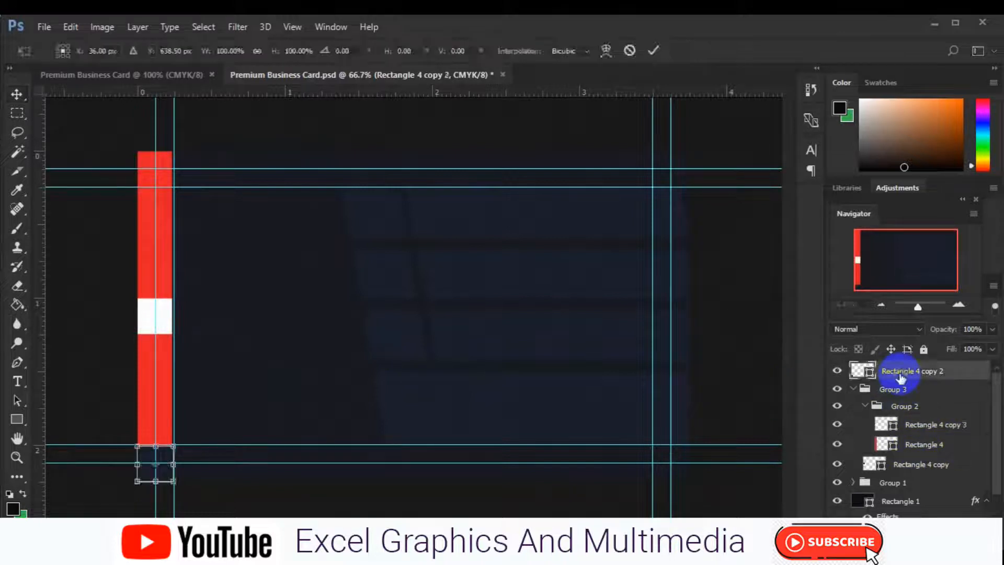
key(Return)
click(910, 464)
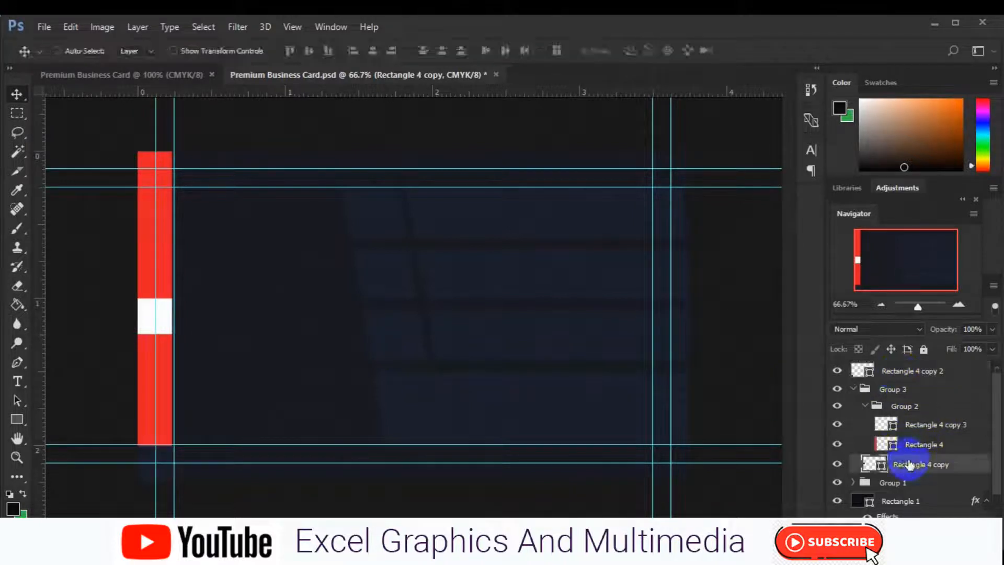
key(ctrl+t)
key(Return)
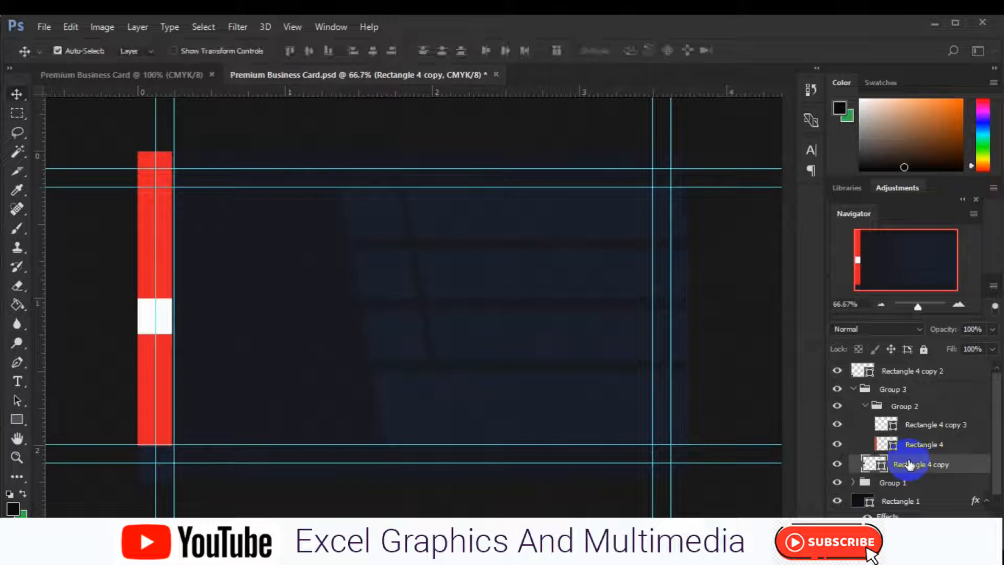
click(922, 425)
key(ctrl+t)
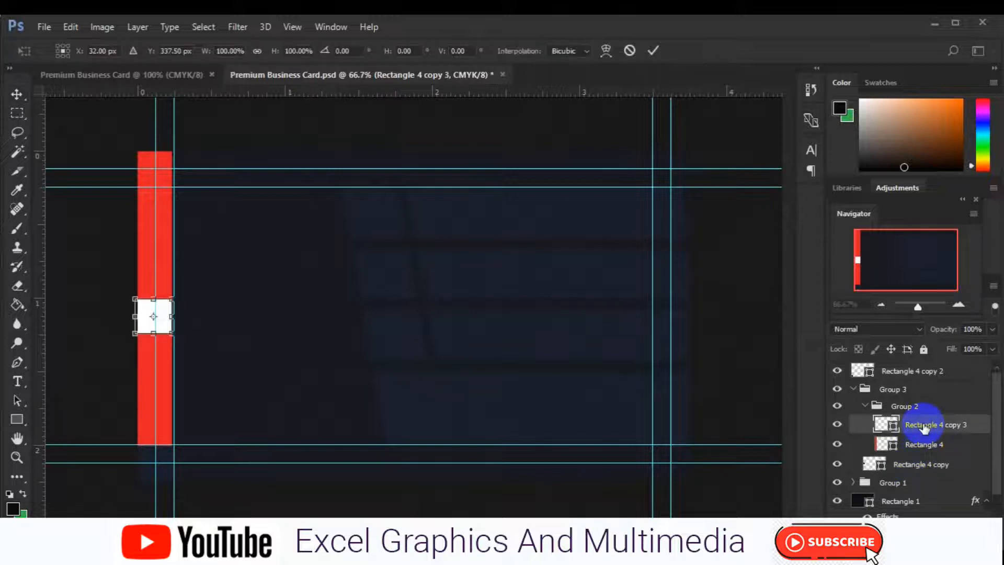
key(Return)
Step: Align the top edges of the white block, Rectangle 4 copy 3, and the red bar, Rectangle 4
ctrl+click(906, 445)
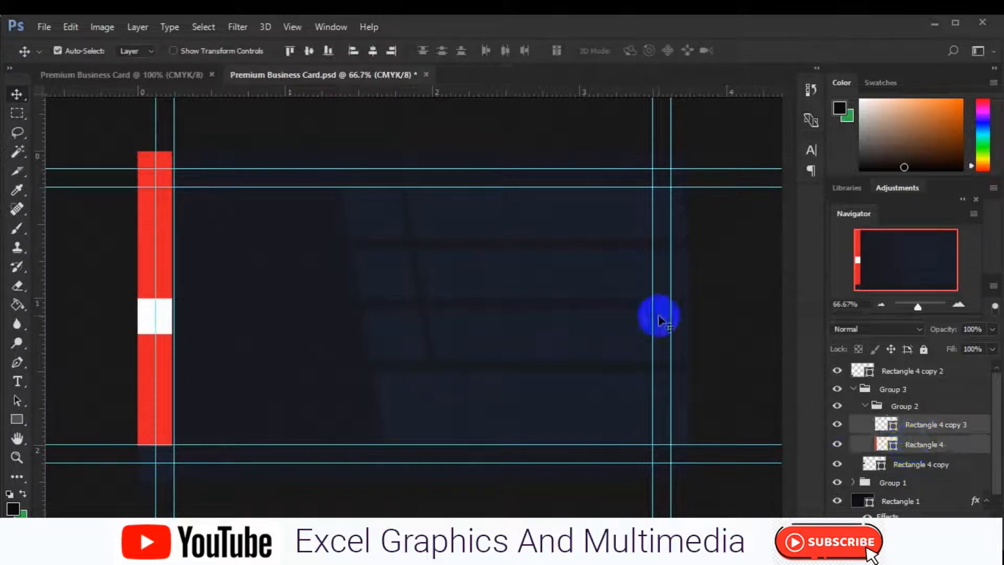
click(291, 50)
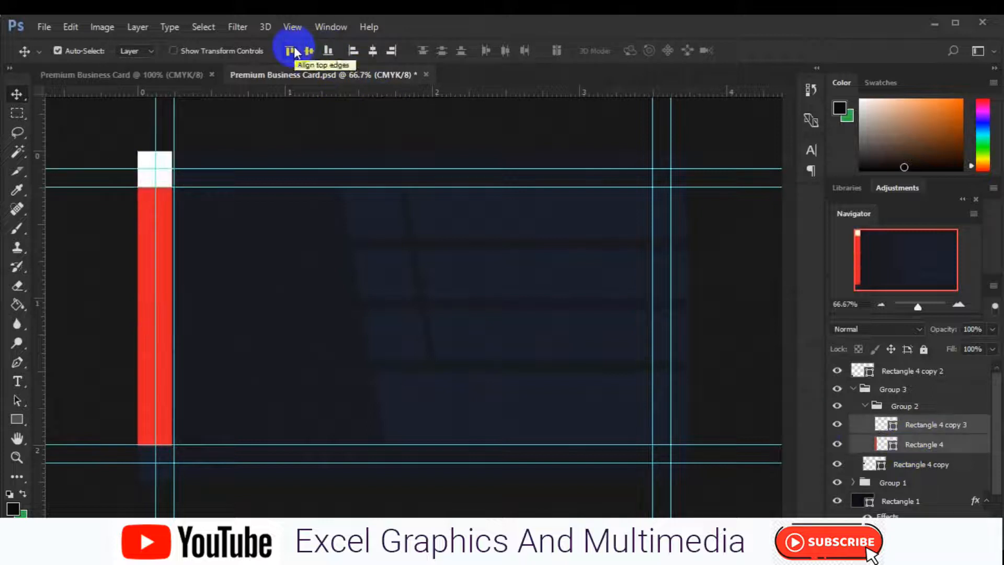
Step: Undo the last top-edge alignment, and check which block is Rectangle 4 copy 3 by toggling its visibility
key(ctrl+z)
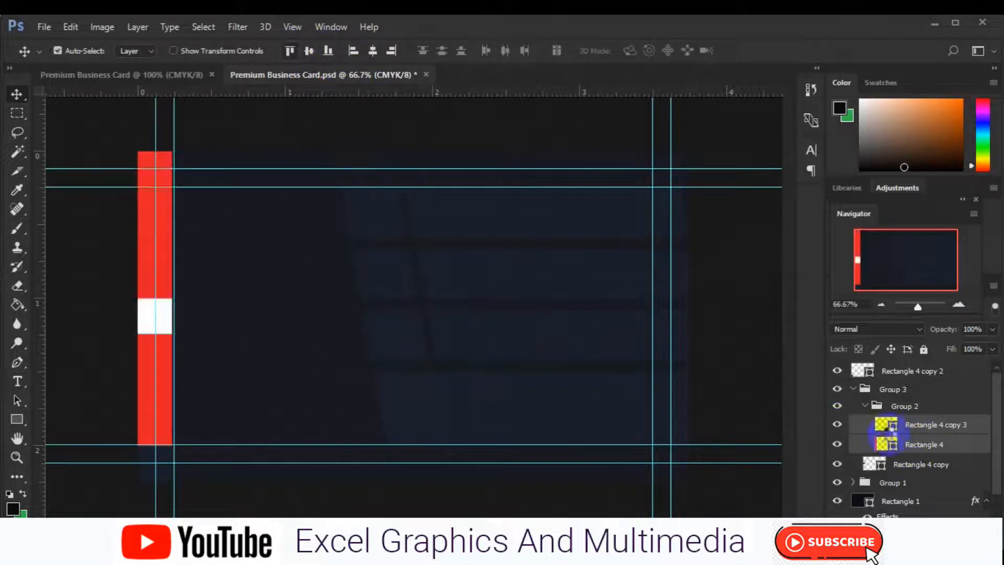
click(863, 425)
click(838, 426)
click(837, 426)
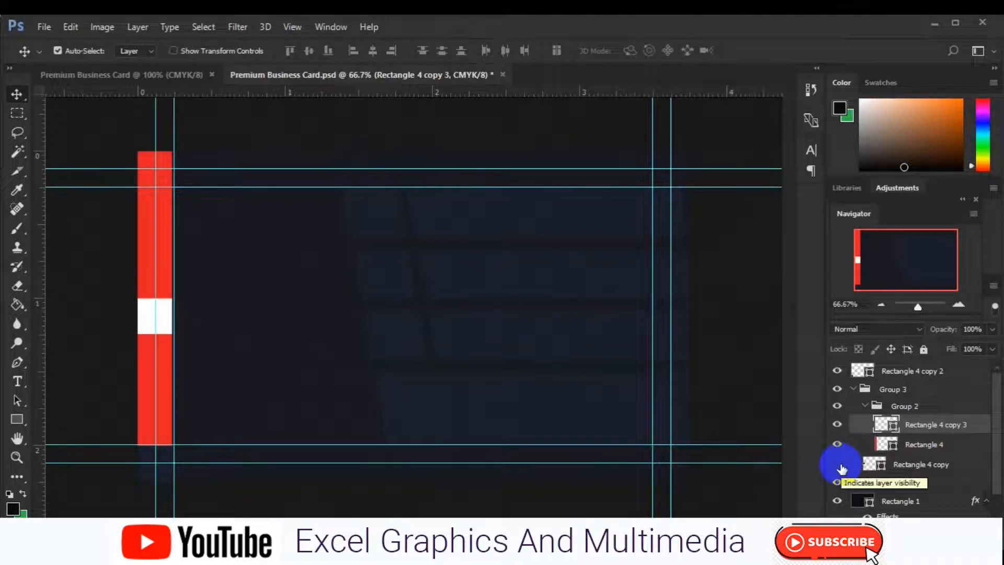
Step: Move Rectangle 4 copy into Group 2, directly above the red bar, Rectangle 4, in the layer stack
click(908, 464)
ctrl+click(908, 446)
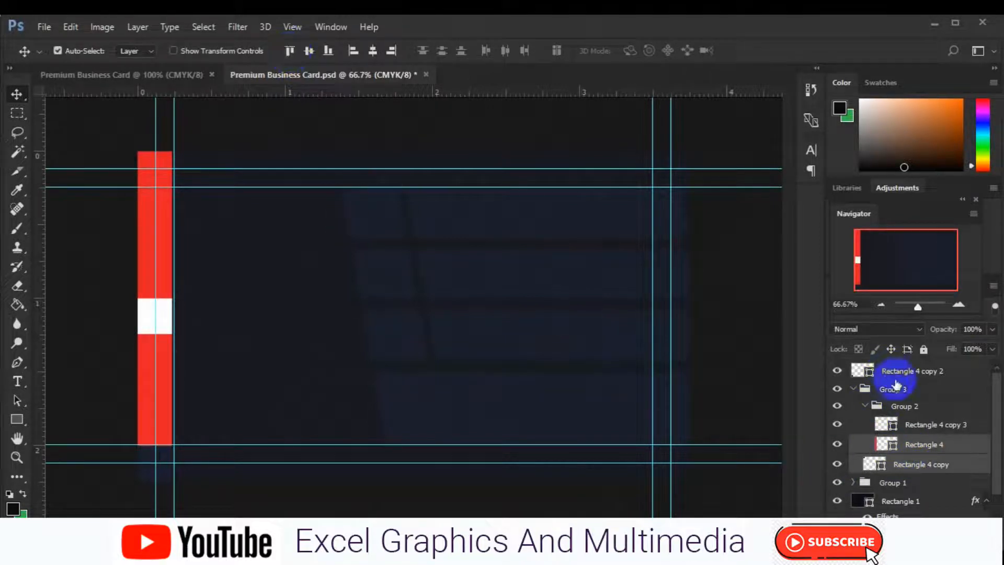
click(911, 465)
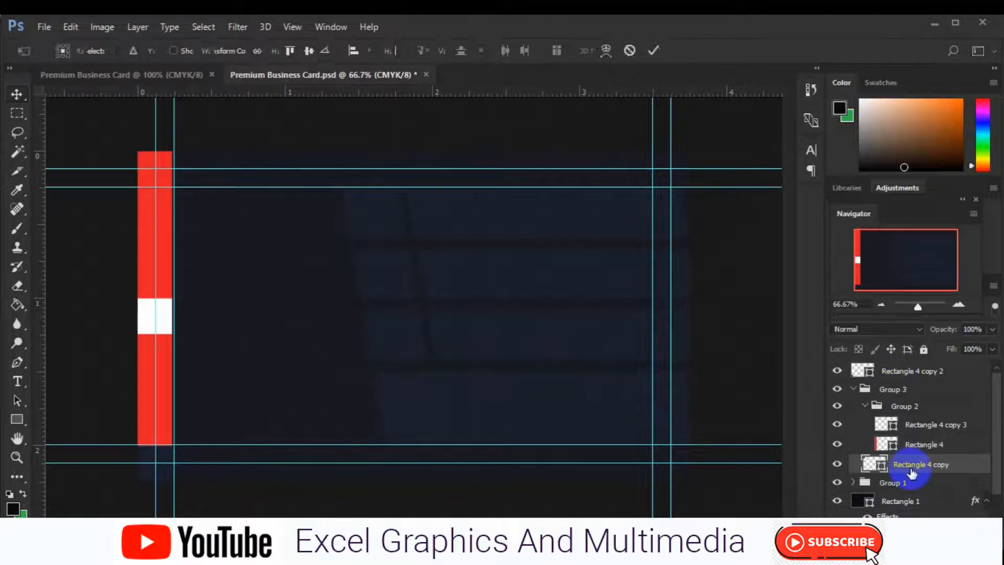
key(ctrl+t)
drag(865, 465, 913, 442)
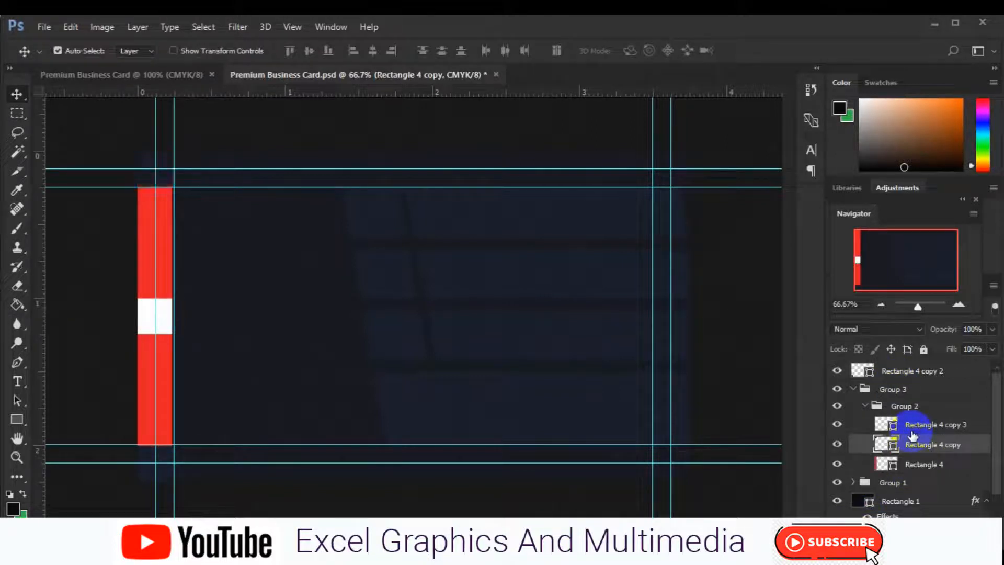
Step: Align the vertical and horizontal centers of Rectangle 4 copy and the red bar, Rectangle 4
shift+click(915, 464)
click(310, 51)
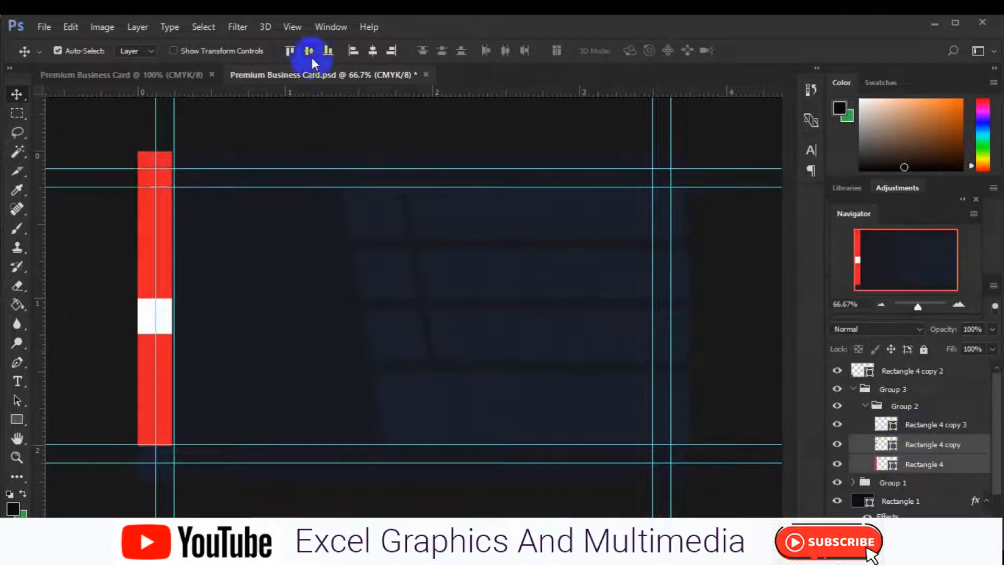
click(373, 51)
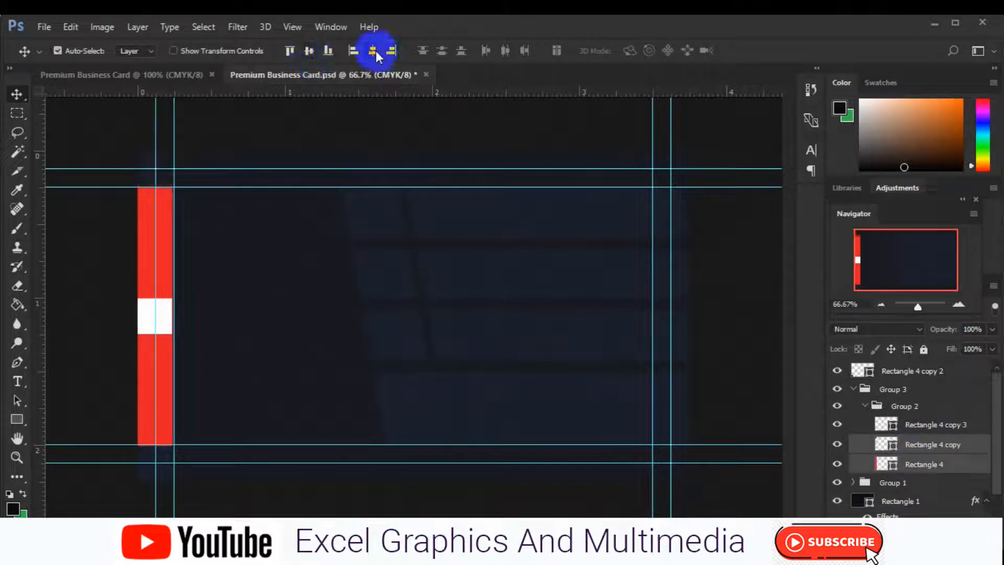
Step: Align the horizontal centers of the white Rectangle 4 copy 3 and the red Rectangle 4, and group the two layers
click(918, 425)
ctrl+click(918, 464)
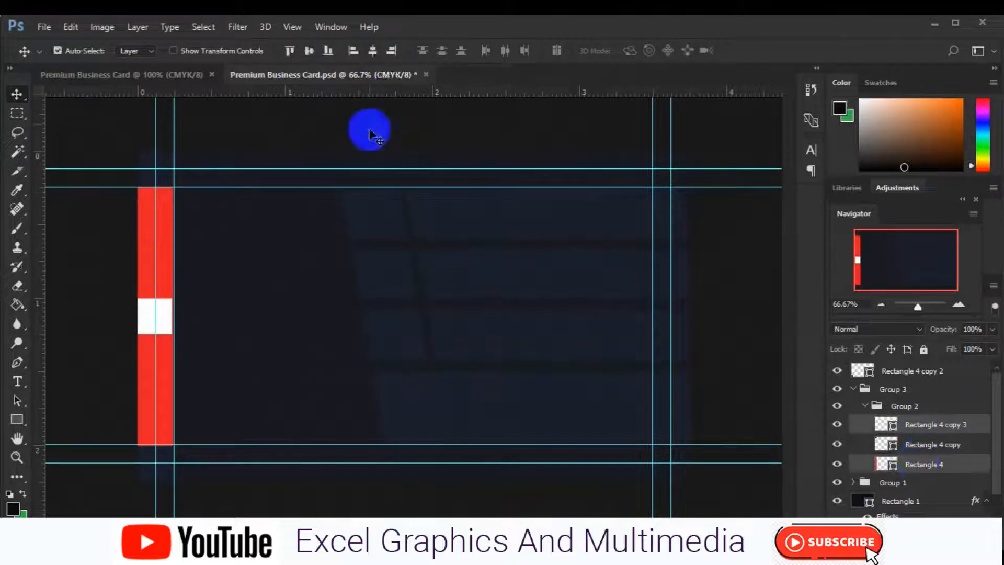
click(372, 55)
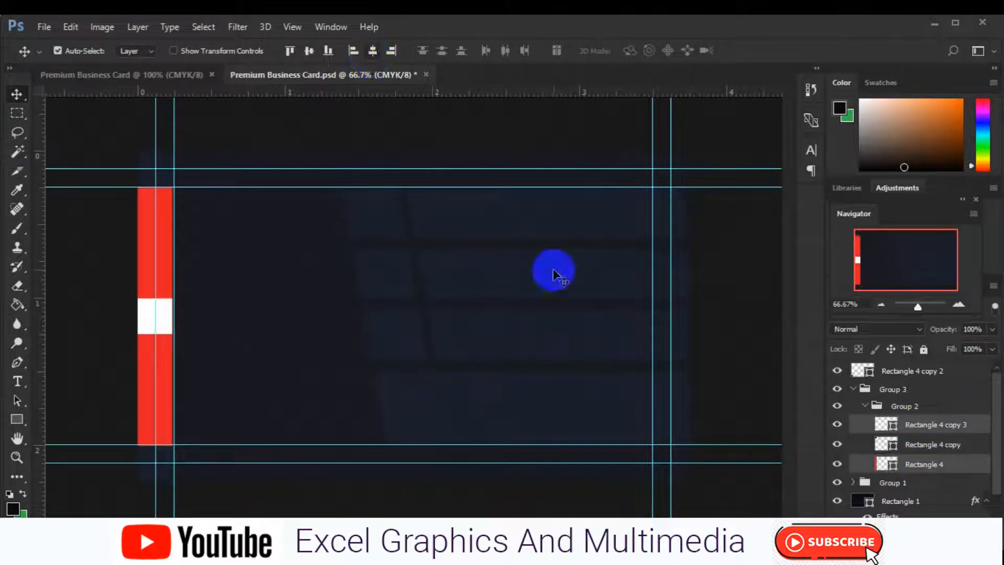
key(ctrl+g)
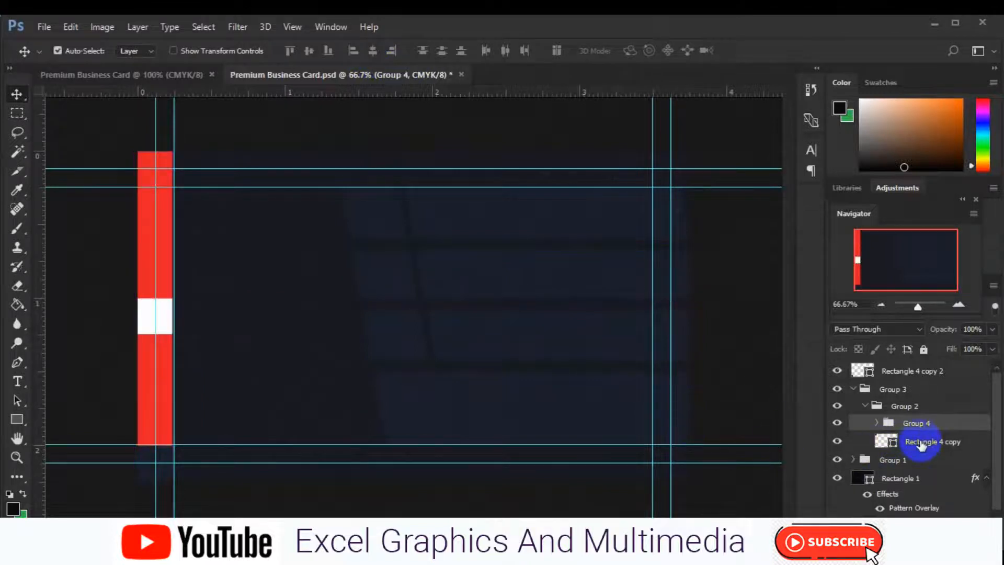
Step: Stack Rectangle 4 copy above Group 4, and group the two with their horizontal centers aligned
click(921, 442)
drag(922, 443, 924, 404)
ctrl+click(930, 443)
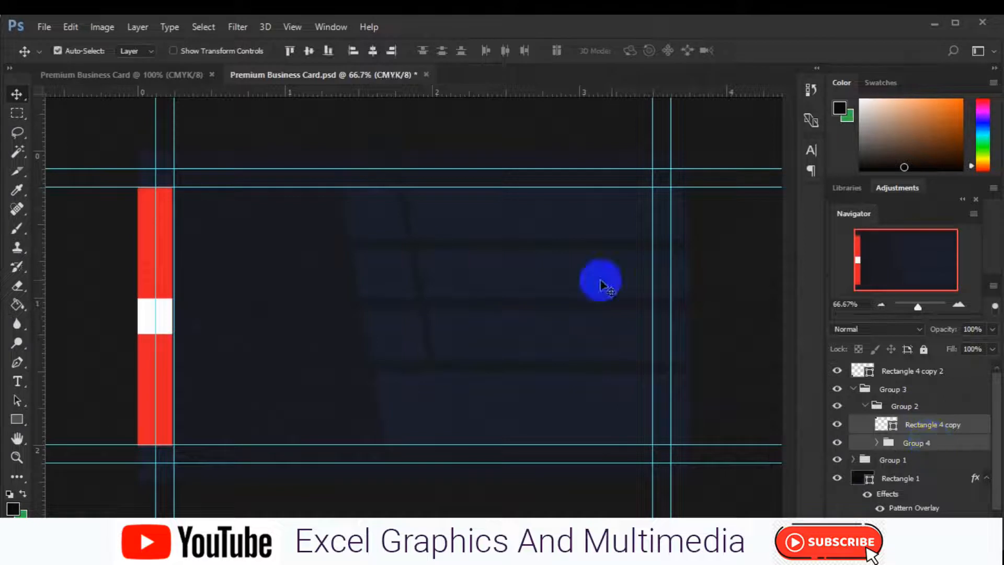
click(375, 49)
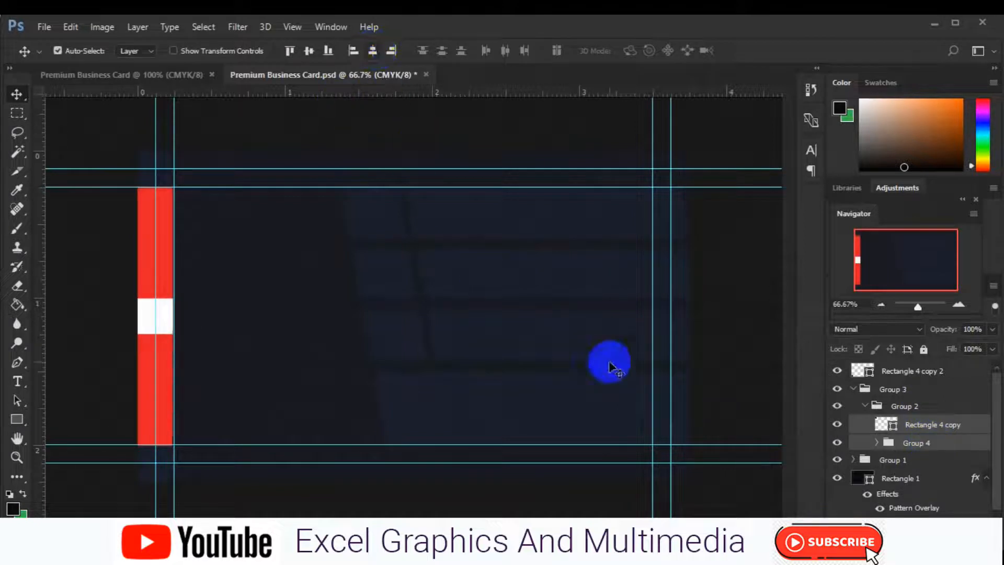
key(ctrl+g)
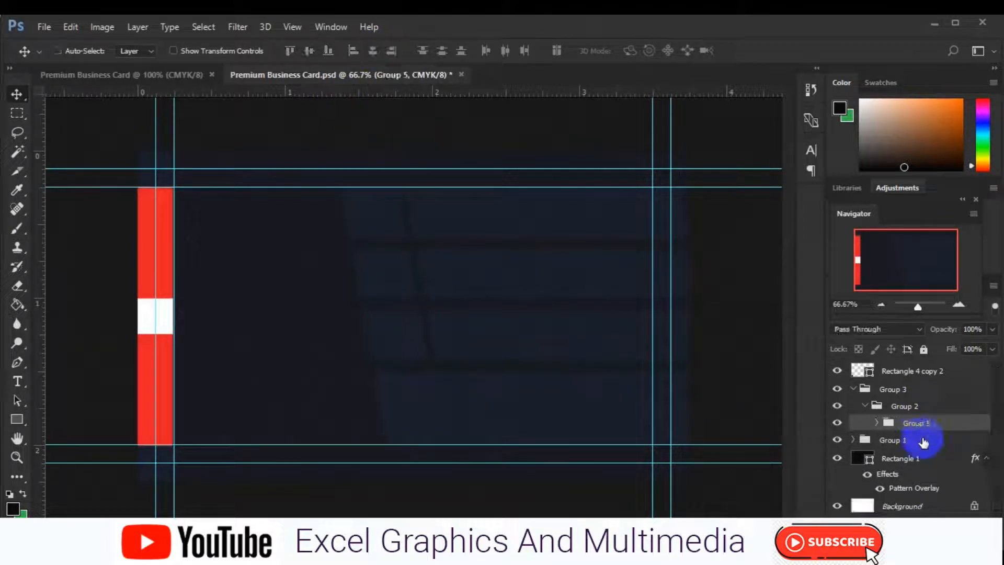
Step: Align the horizontal centers of Rectangle 4 copy 2 and Group 5
ctrl+click(910, 372)
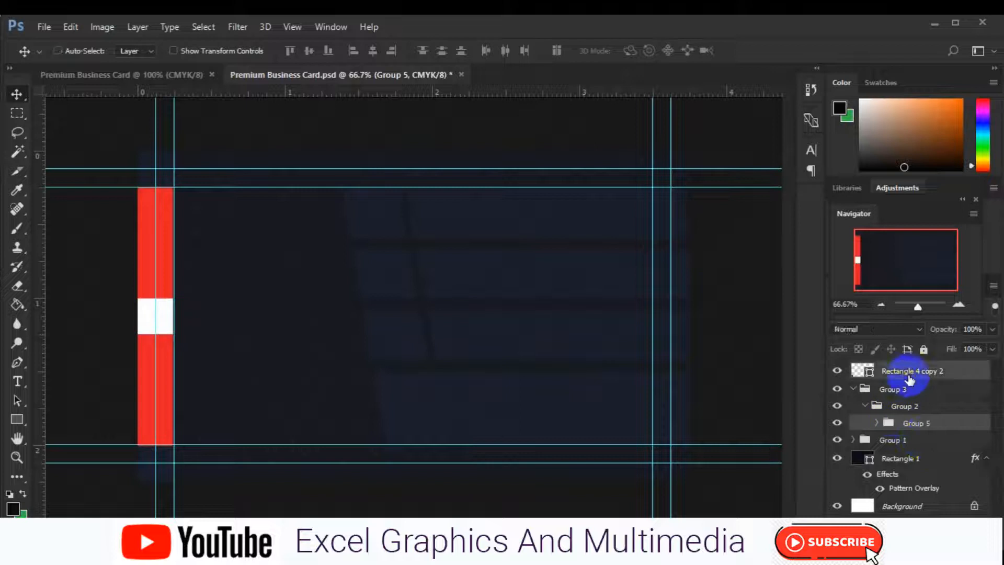
click(371, 54)
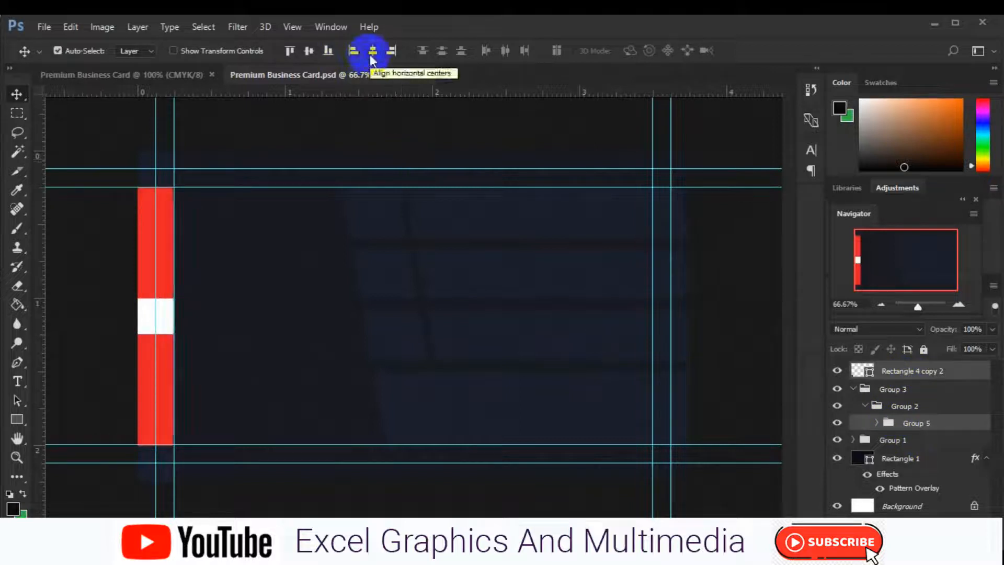
click(914, 372)
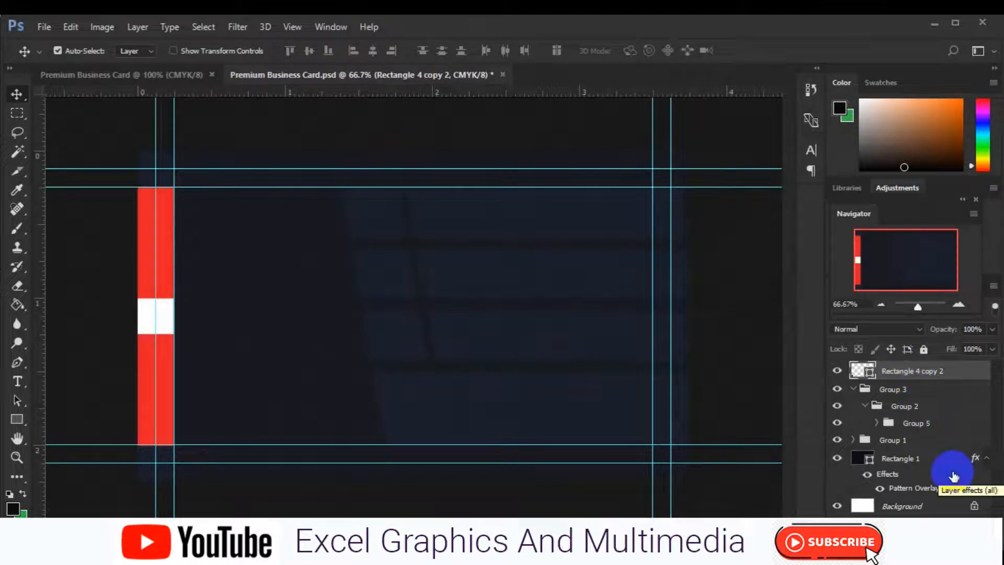
Step: On a new layer above Rectangle 1, draw a small red custom circle shape with a four-point star cutout, just right of the accent bar
click(917, 447)
click(919, 458)
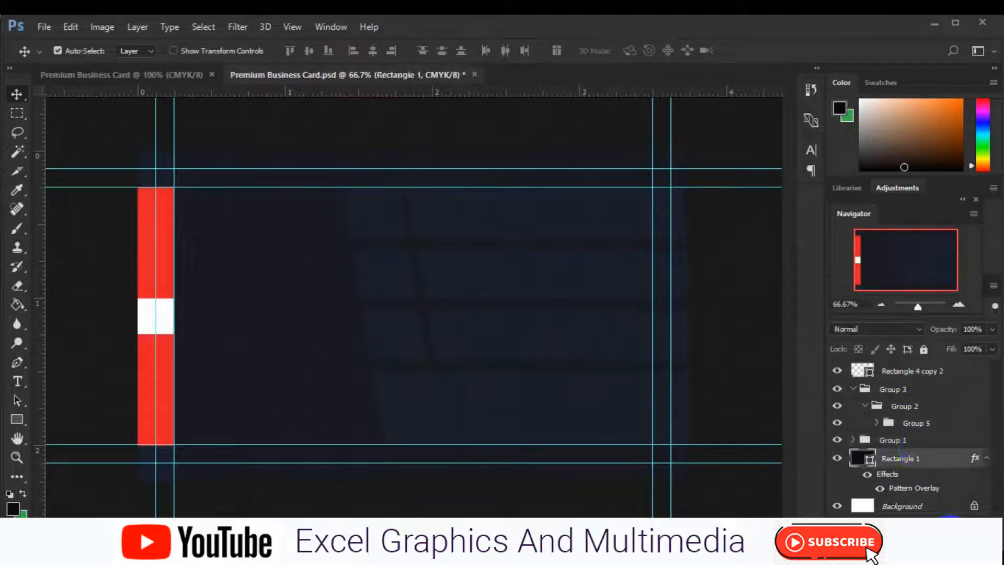
key(ctrl+shift+alt+n)
click(17, 419)
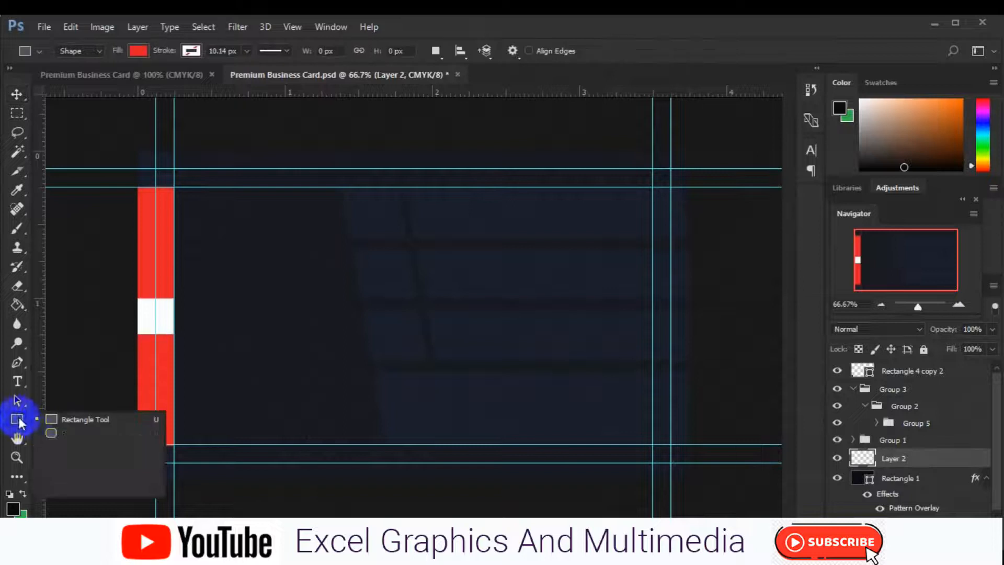
click(68, 488)
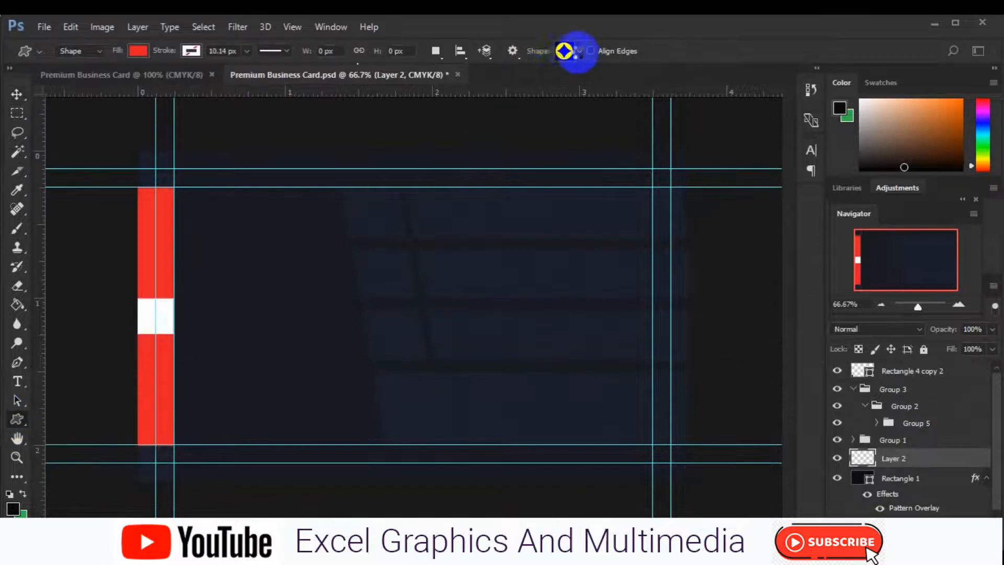
click(579, 51)
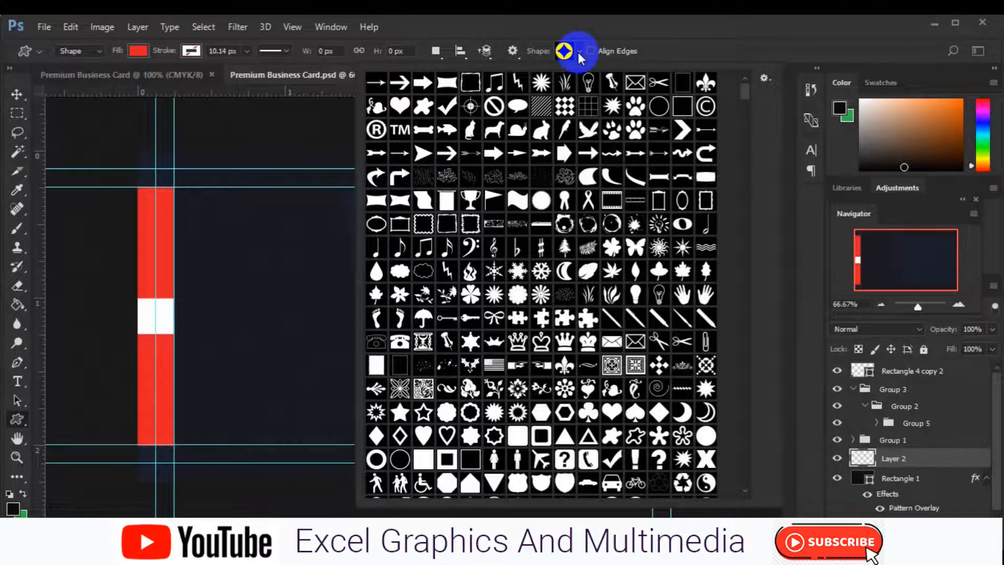
drag(248, 262, 245, 283)
click(16, 95)
click(217, 260)
click(261, 299)
Step: On a new layer, draw the red QR code custom shape below the circle logo and nudge it slightly downward
click(927, 525)
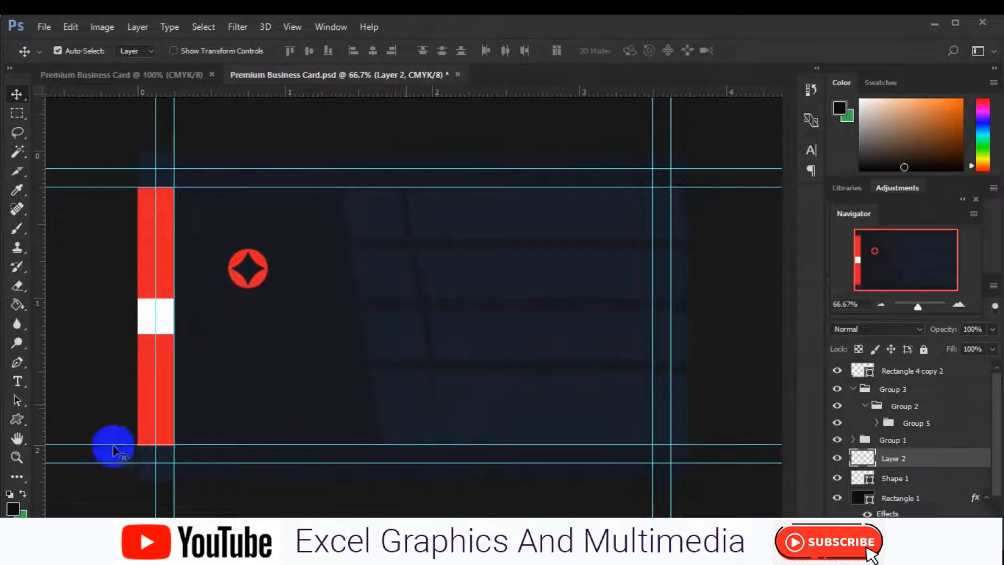
click(17, 420)
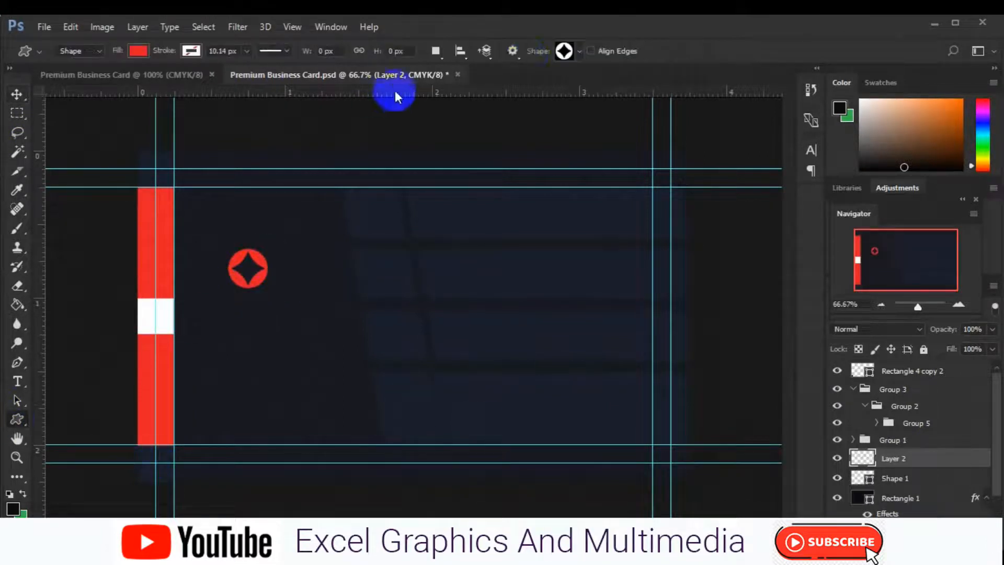
click(576, 52)
drag(744, 92, 754, 484)
click(683, 486)
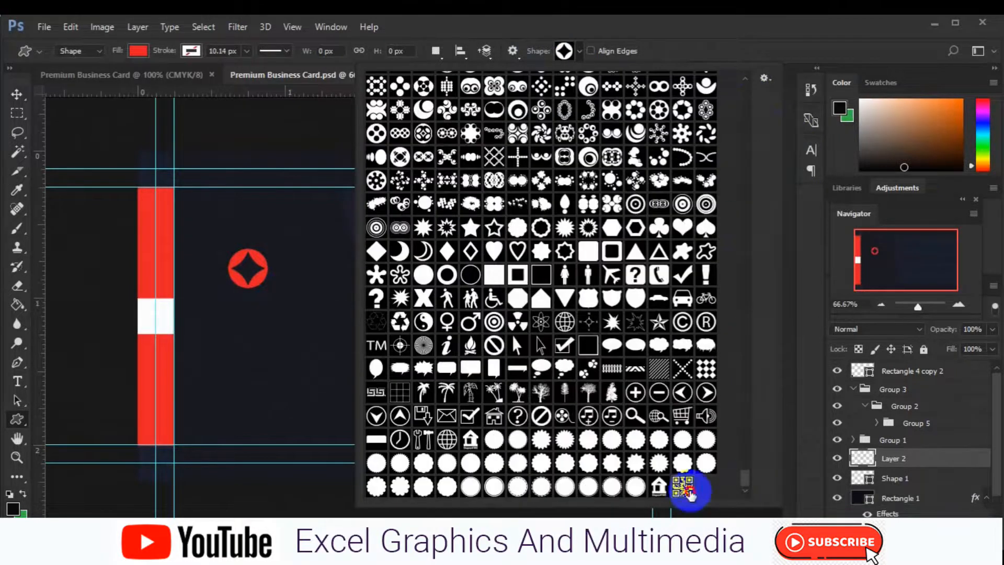
drag(229, 345, 285, 407)
click(16, 95)
drag(263, 373, 262, 389)
Step: On a new layer beneath the QR code, draw a 148 × 148 px rectangle filled with white sampled from the accent bar's white block
click(907, 477)
key(ctrl+shift+alt+n)
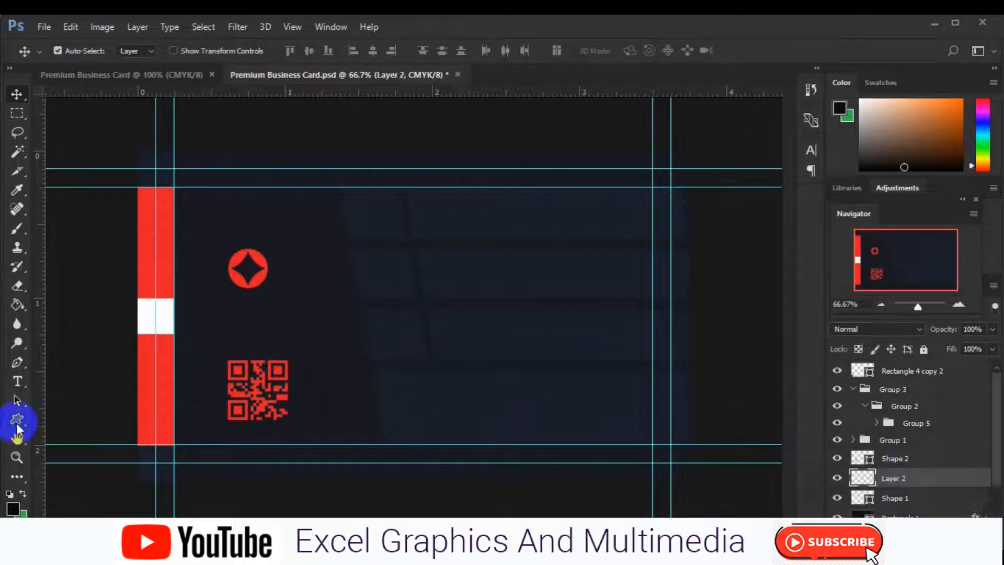
click(16, 423)
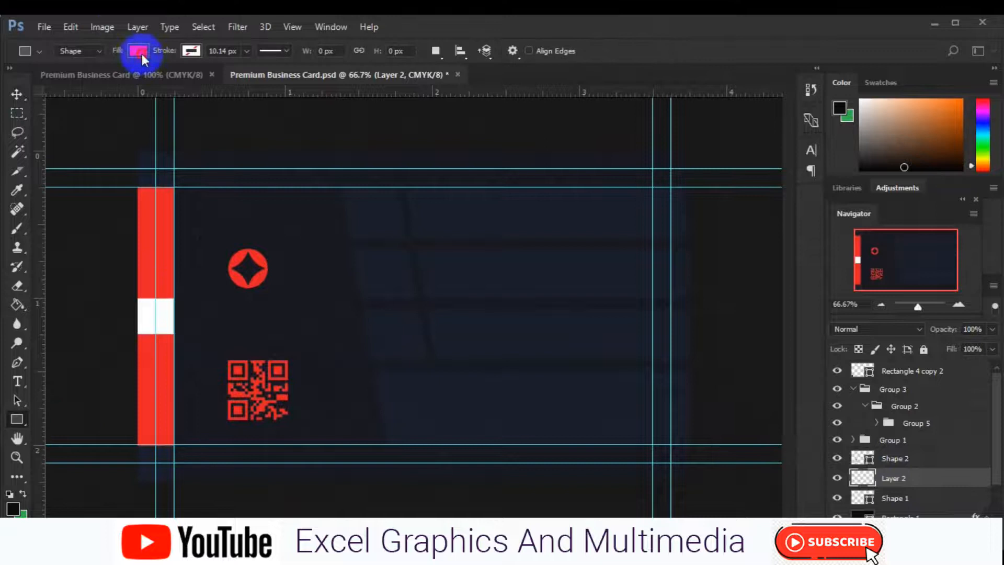
click(141, 53)
click(207, 81)
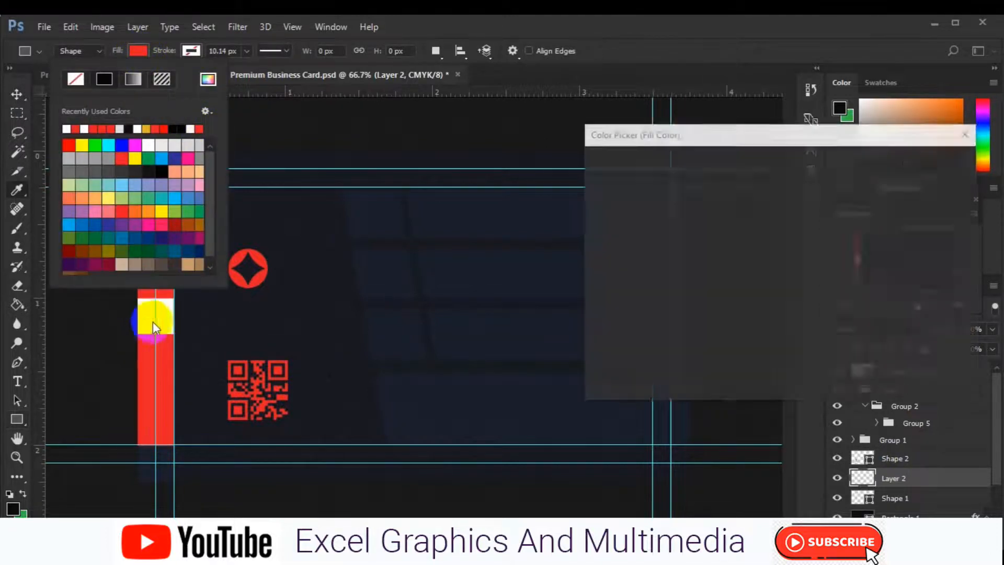
click(149, 318)
click(890, 163)
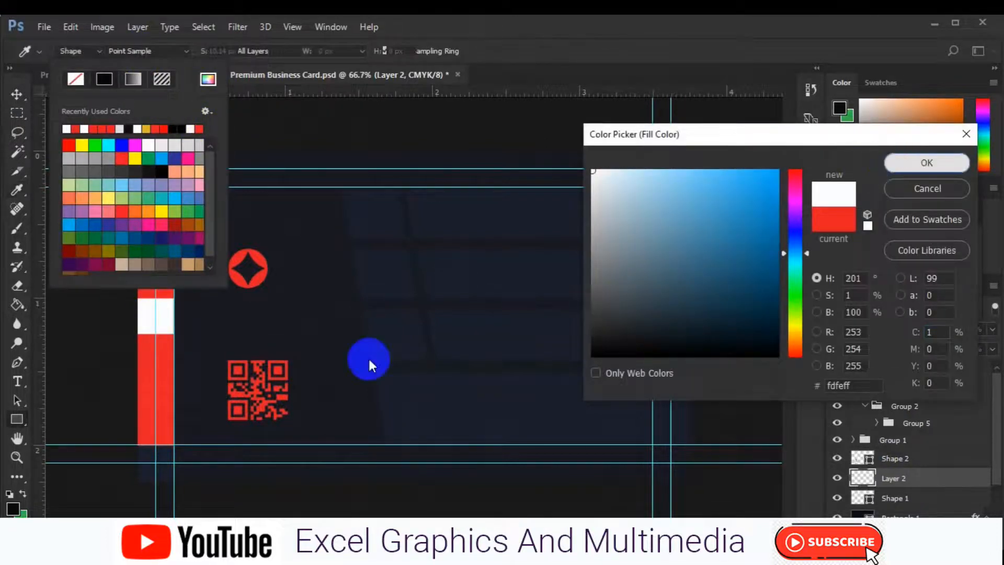
drag(224, 357, 260, 393)
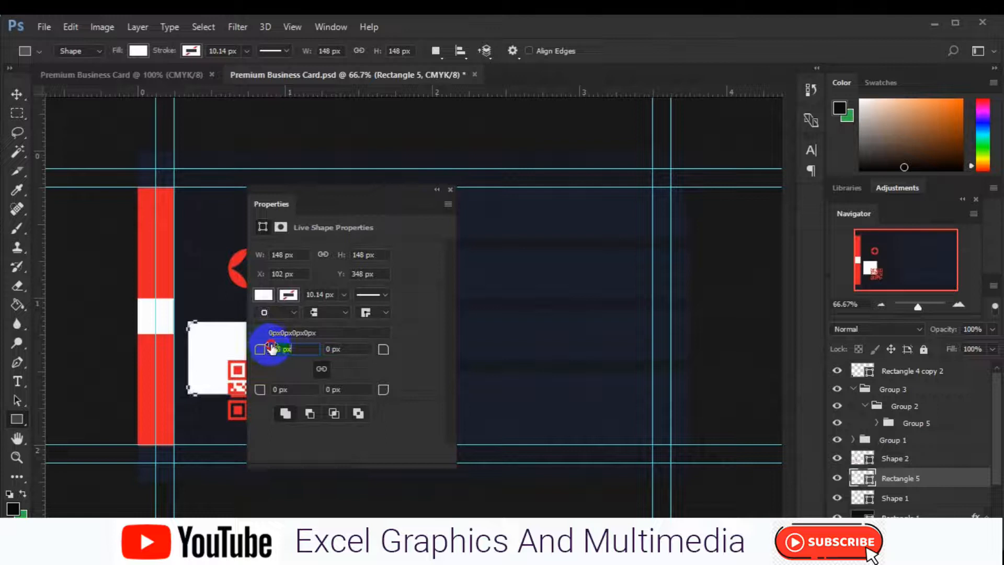
Step: Round the white square's corners, trying a 15 px radius and setting all four corners to 33 px
key(Return)
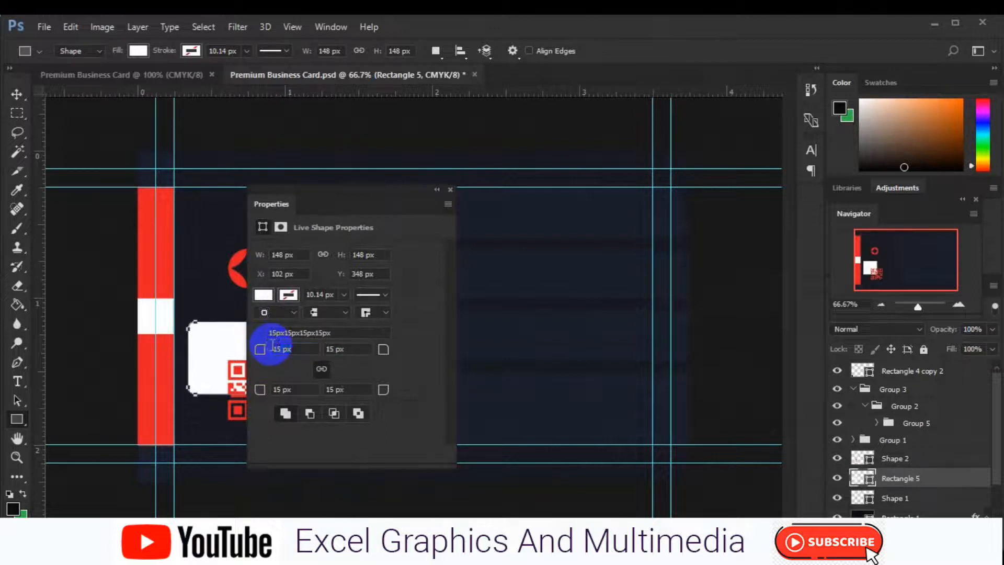
drag(267, 348, 274, 348)
text(33)
key(Return)
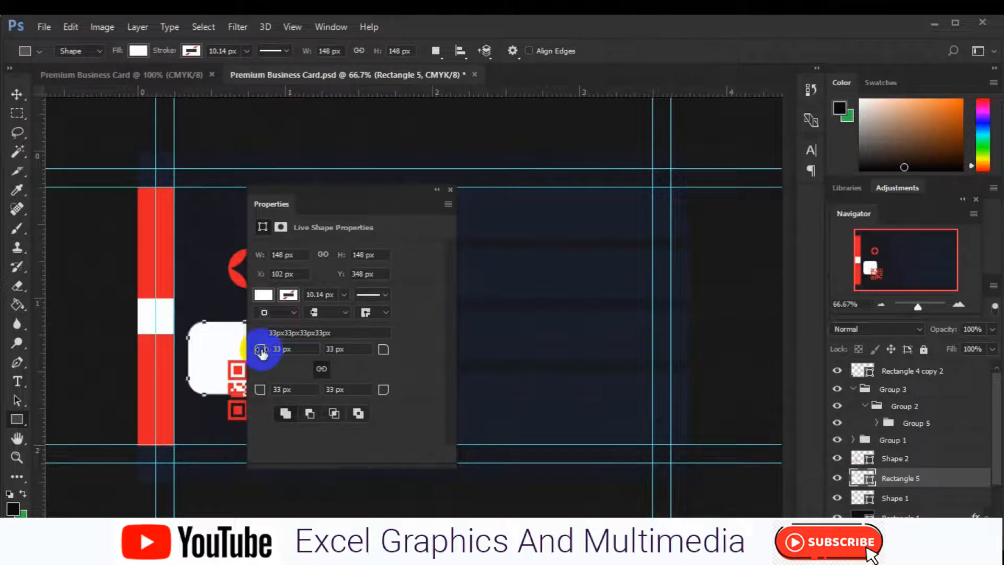
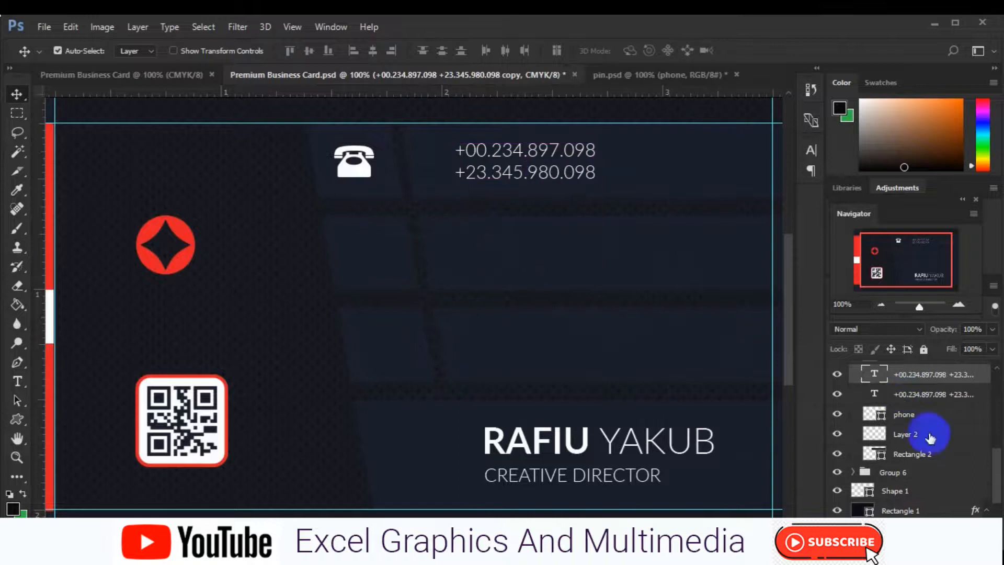
Step: Move both phone number text layers above Rectangle 2 copy in the layer stack
click(561, 262)
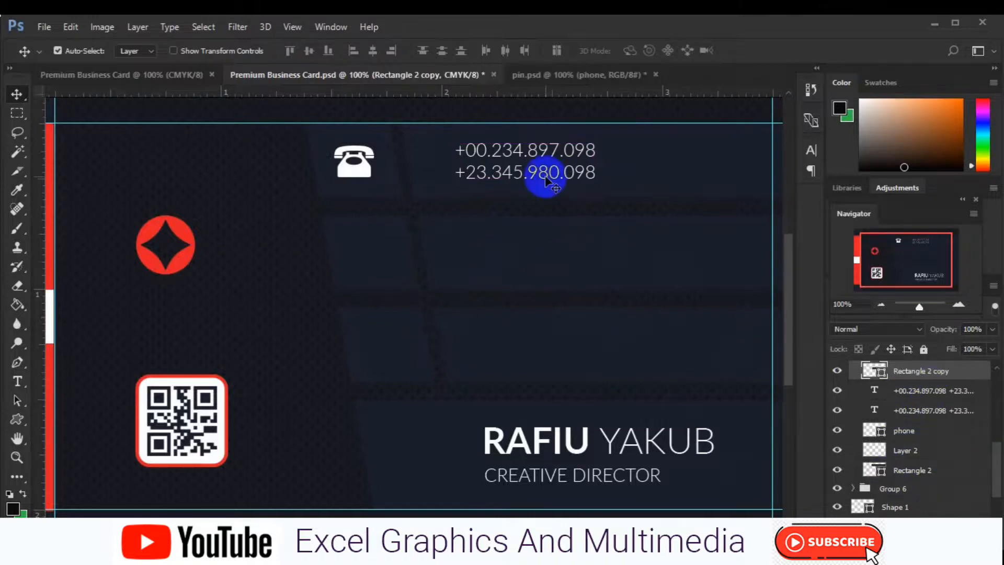
click(923, 411)
drag(923, 410, 915, 372)
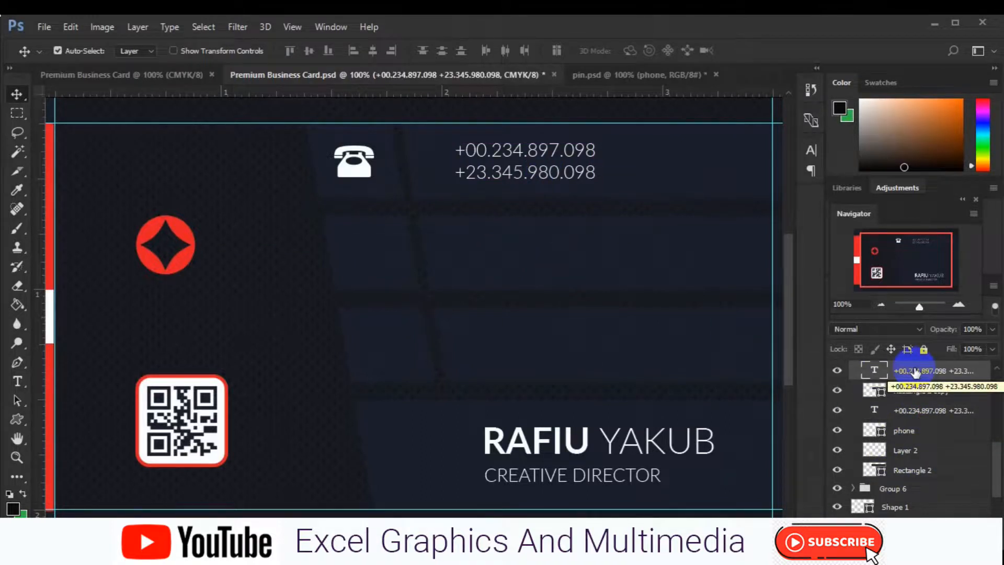
click(662, 252)
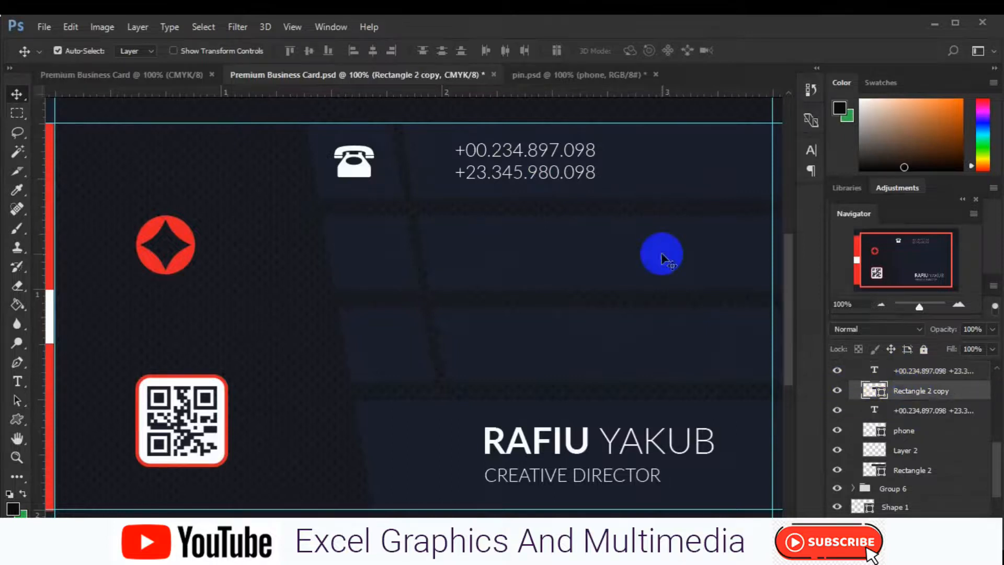
click(904, 408)
drag(904, 407, 906, 366)
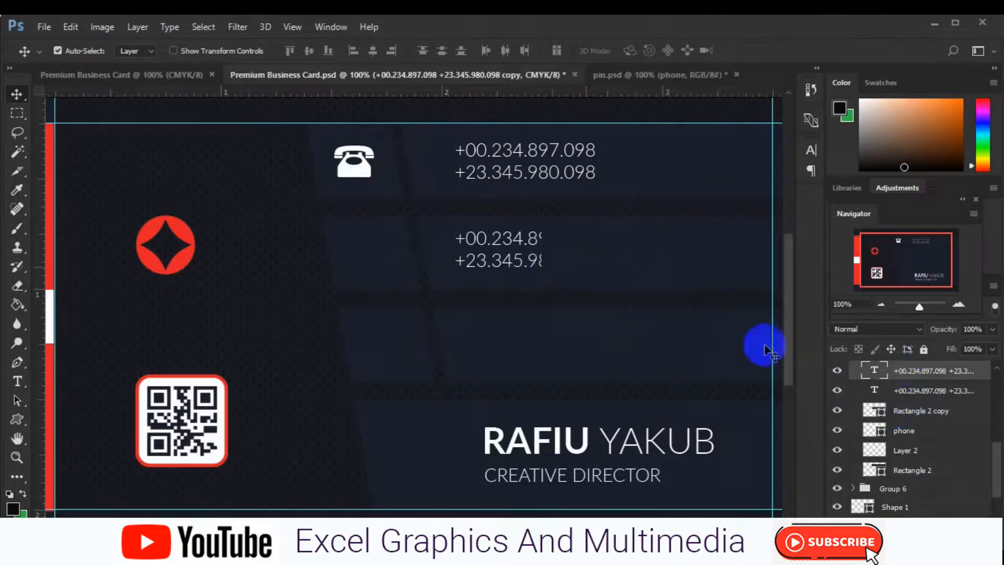
Step: Center the second phone number text vertically on its bar, and nudge both phone number texts slightly right
ctrl+click(900, 407)
click(309, 51)
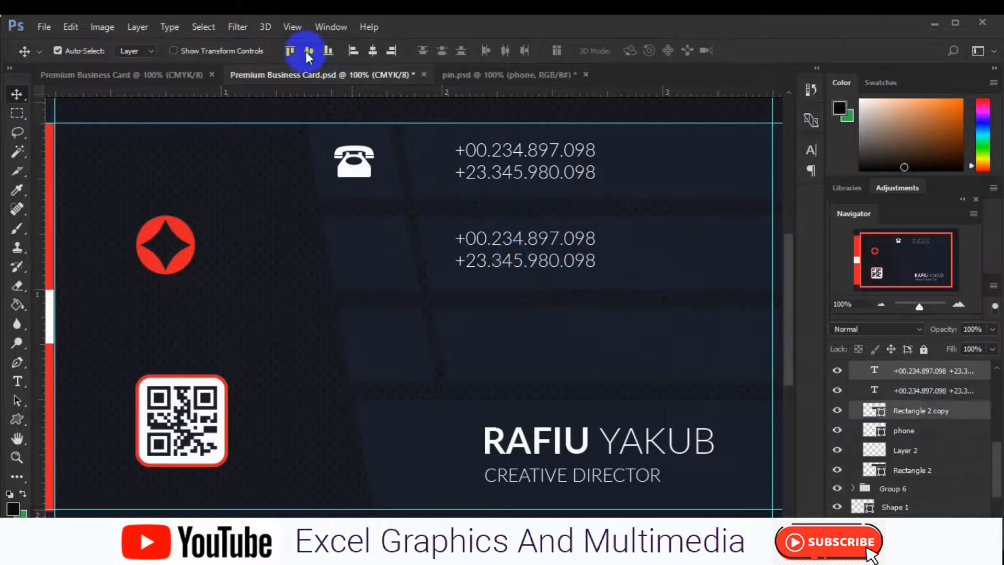
click(902, 386)
ctrl+click(916, 390)
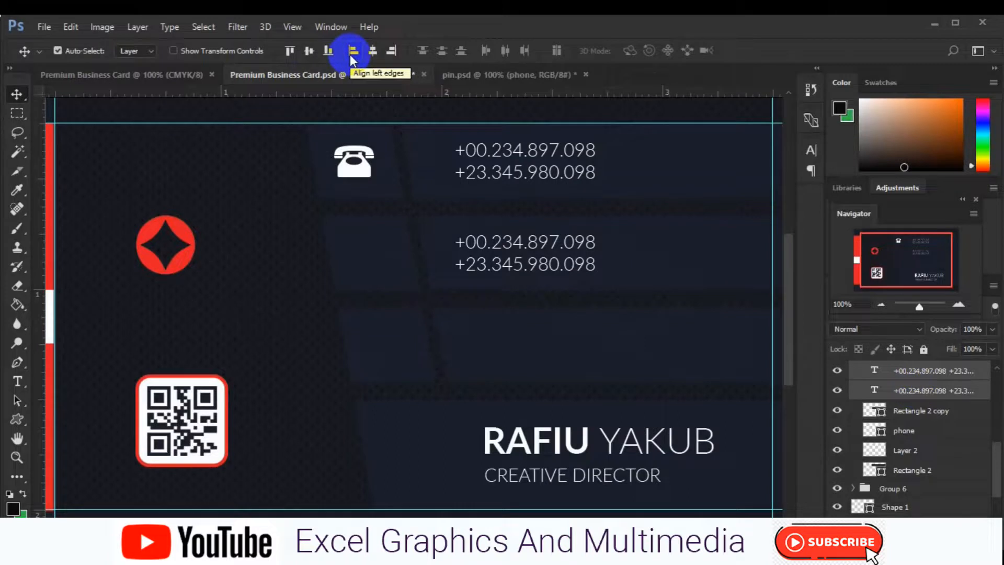
key(Right)
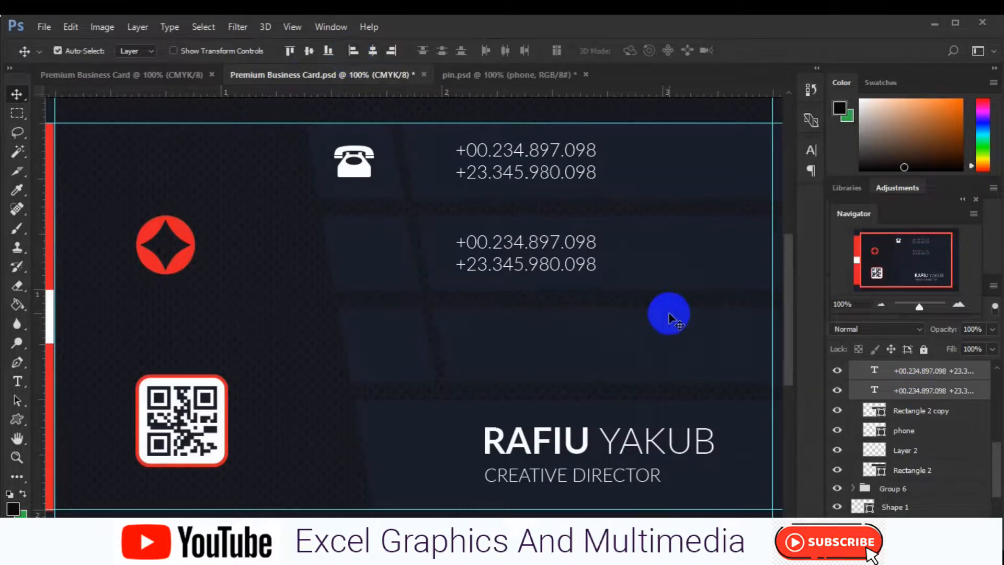
key(Right)
key(Right)
key(Right)
key(Right)
Step: Bring the globe shape from pin.psd onto the card above Rectangle 2 copy and fill it with white sampled from the QR code's square
click(919, 411)
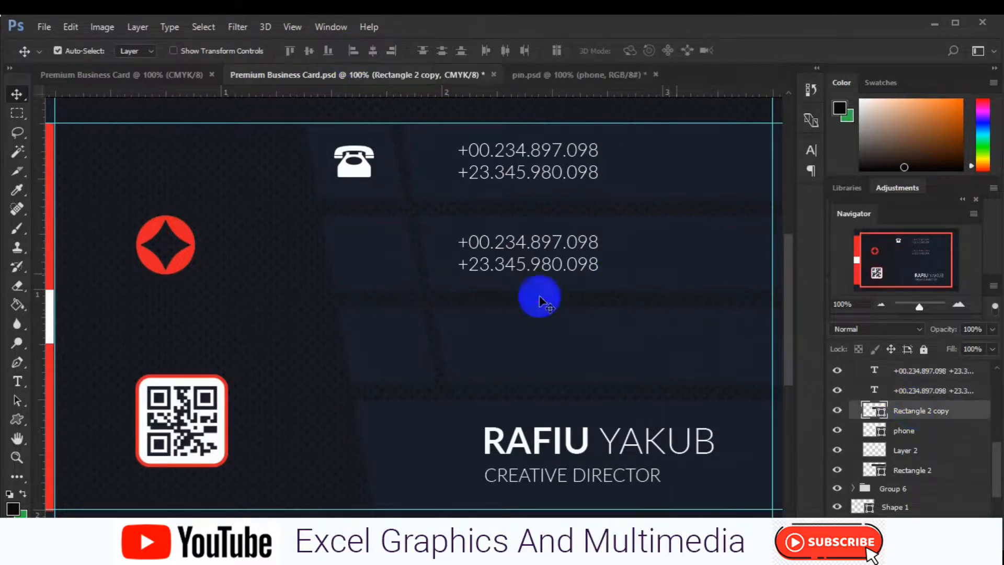
click(604, 75)
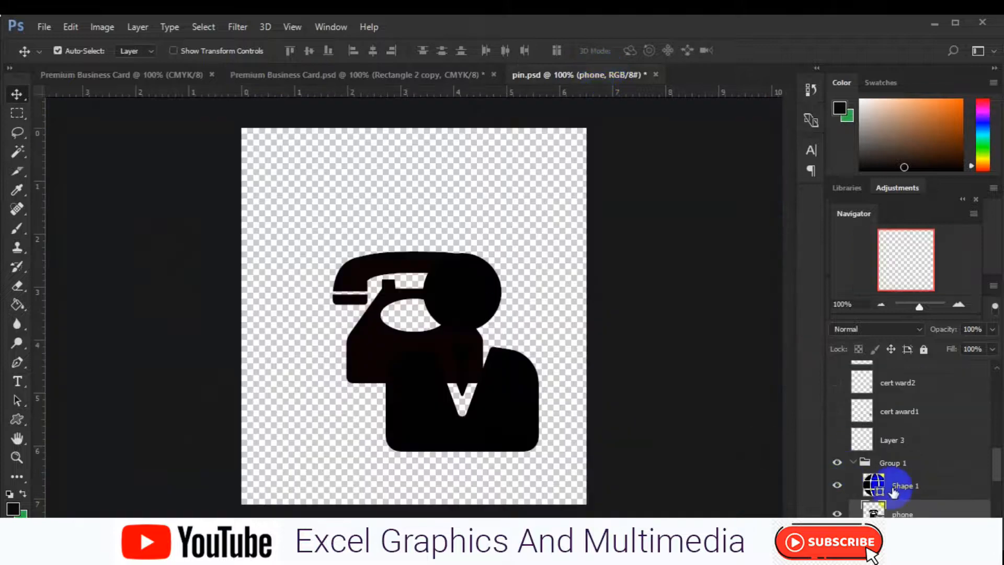
click(906, 485)
drag(291, 327, 370, 266)
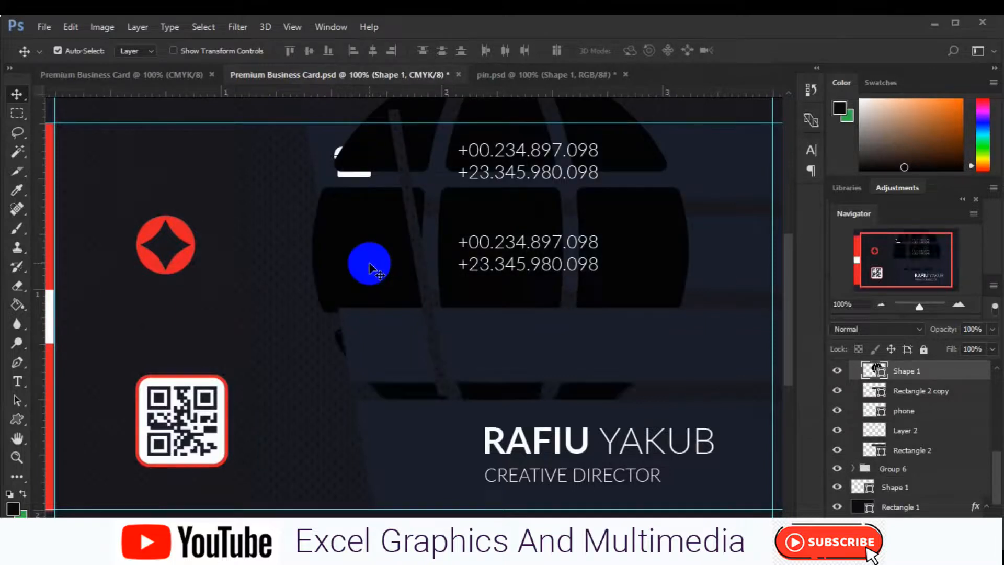
double_click(879, 369)
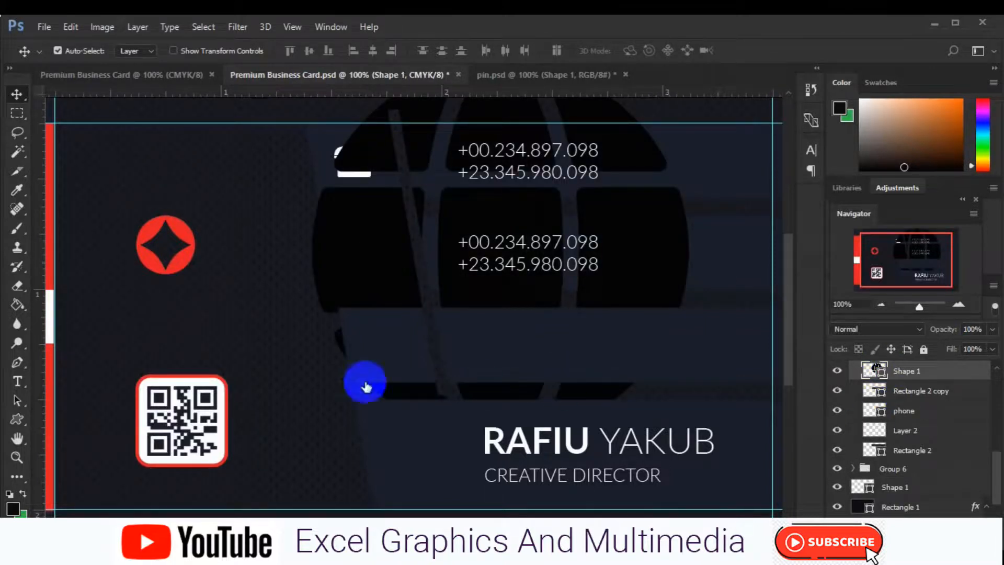
click(223, 444)
click(910, 165)
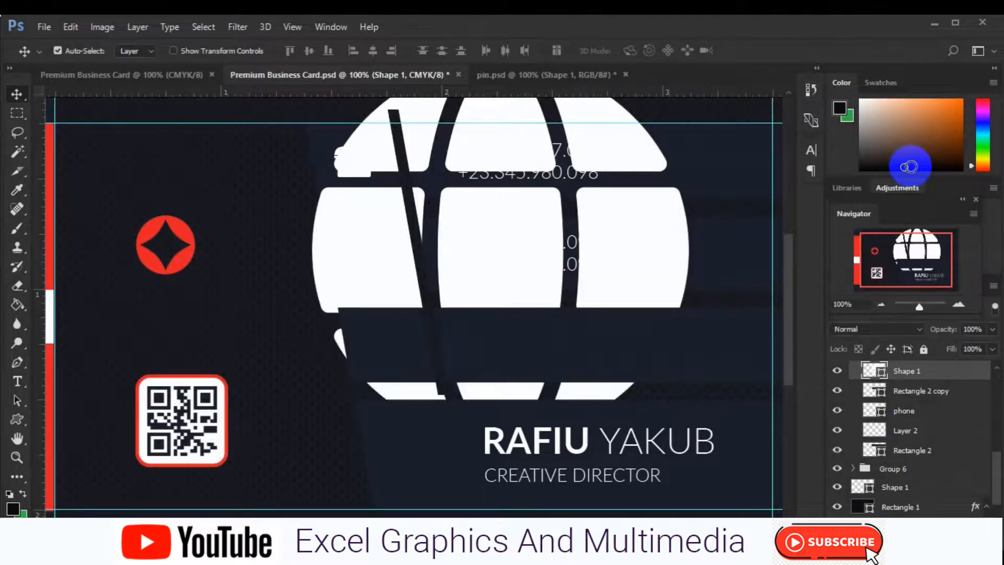
Step: Scale the globe down to an icon about 0.217 in wide and place it on the second bar beside the text
key(ctrl+t)
drag(689, 436, 509, 271)
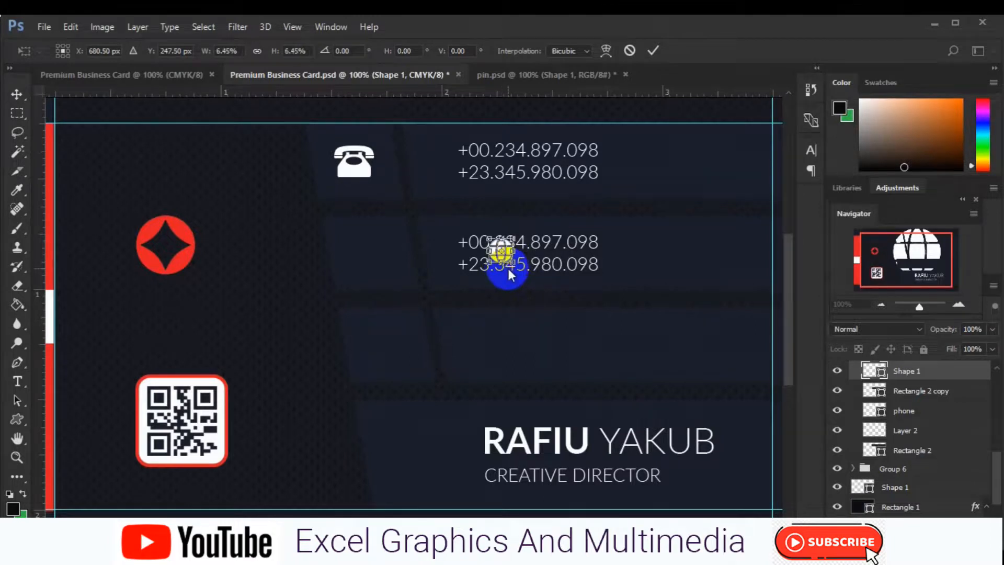
key(alt+space)
key(Escape)
click(652, 51)
drag(502, 257, 528, 254)
click(904, 412)
key(ctrl+t)
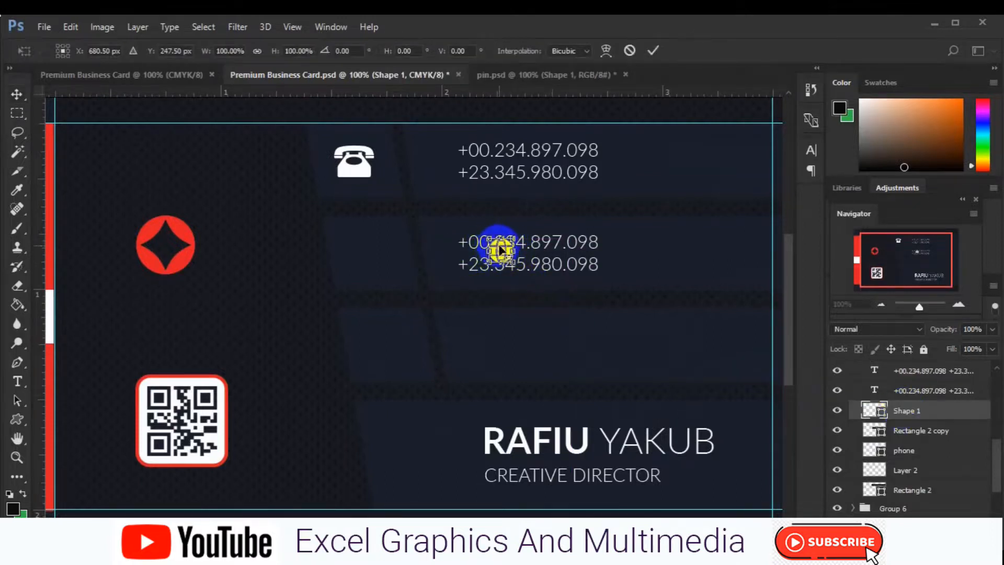
mouse_move(510, 263)
mouse_down()
mouse_move(522, 274)
mouse_move(372, 262)
mouse_move(392, 260)
mouse_move(399, 287)
mouse_move(386, 274)
mouse_up()
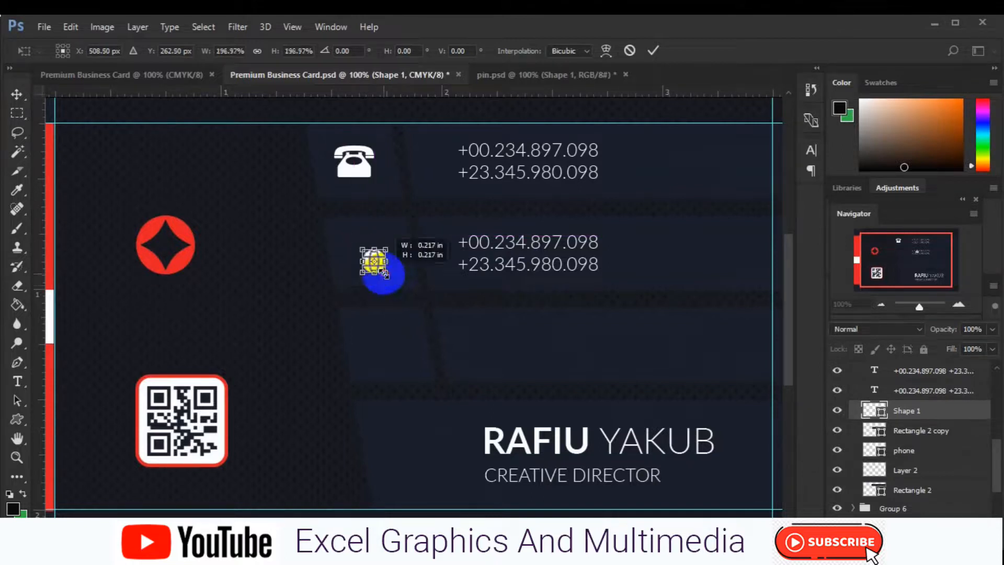
key(Return)
Step: Center the globe vertically on Rectangle 2 copy, enlarge it slightly and place it directly below the telephone icon
ctrl+click(920, 430)
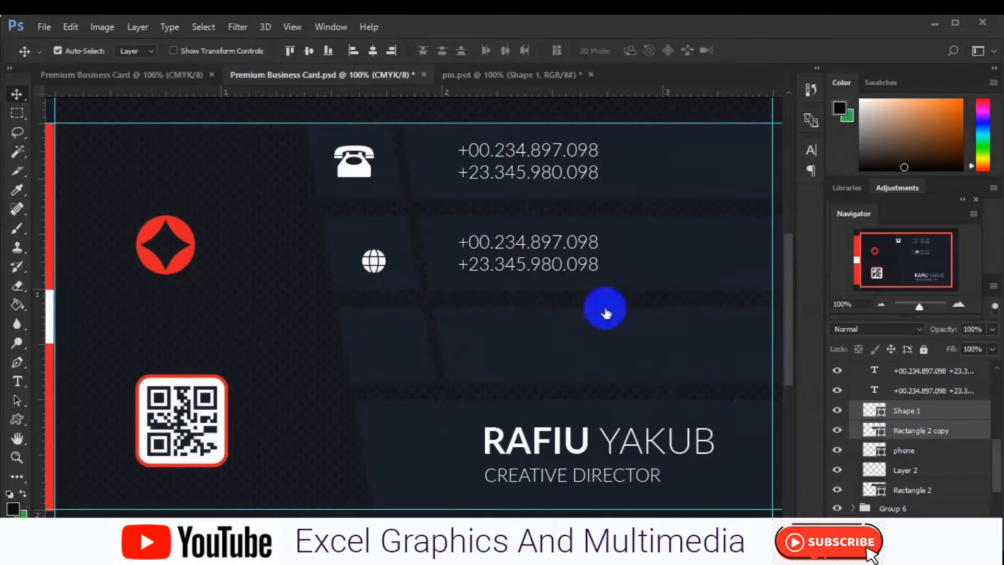
click(309, 51)
click(911, 411)
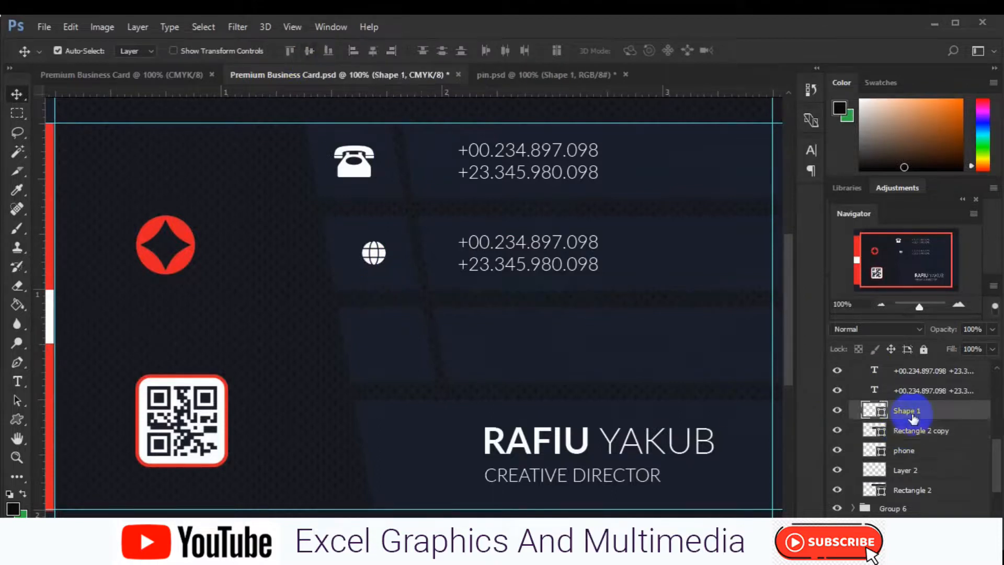
key(ctrl+t)
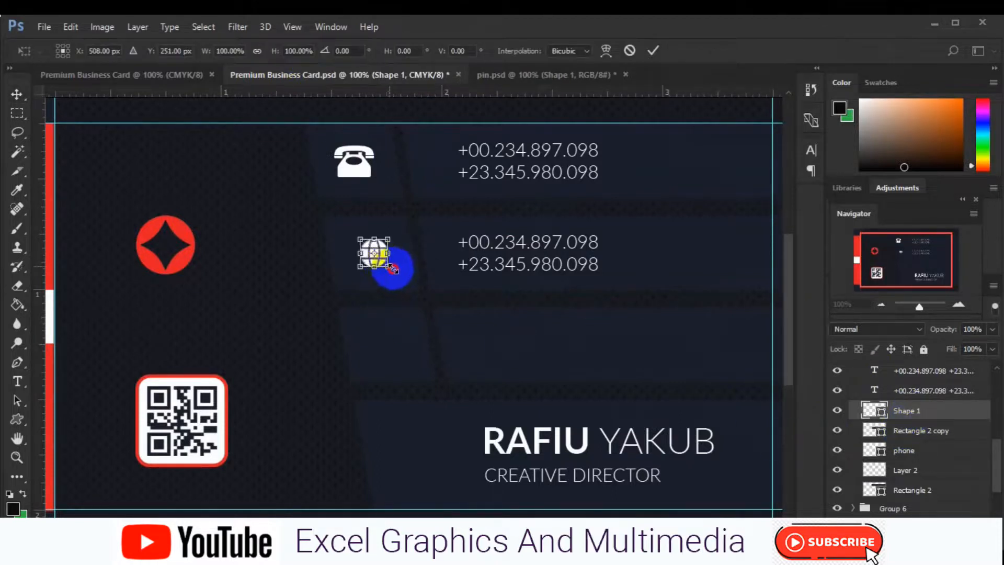
drag(392, 269, 347, 248)
key(Return)
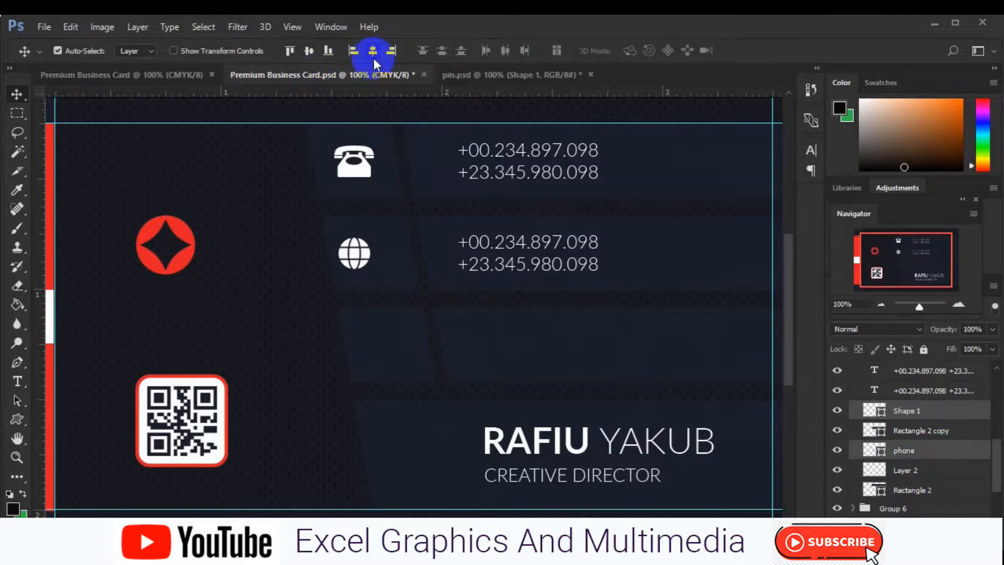
Step: Rename the globe layer wb and shift the icon slightly right within the second bar
click(870, 413)
double_click(916, 411)
text(wb)
key(Return)
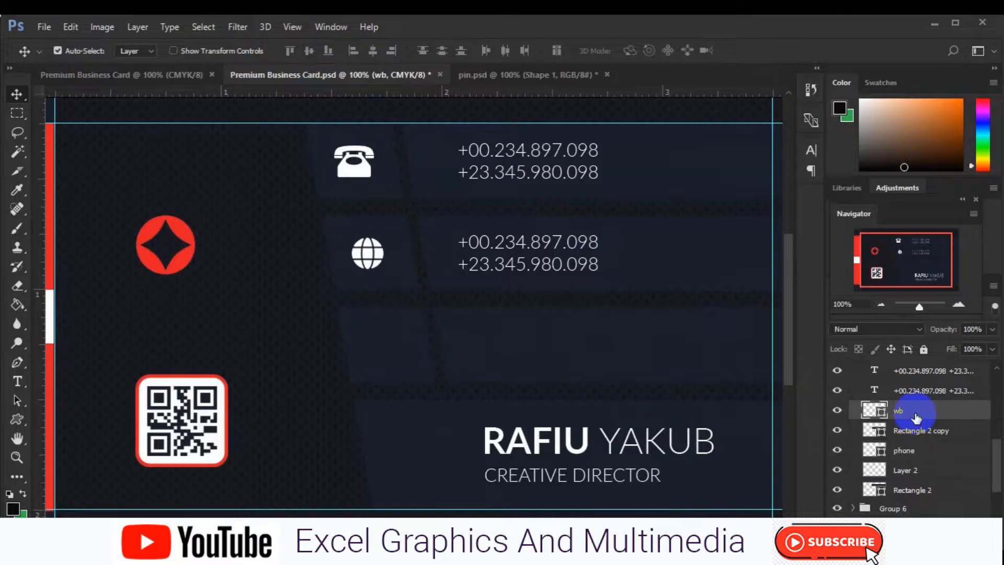
click(559, 272)
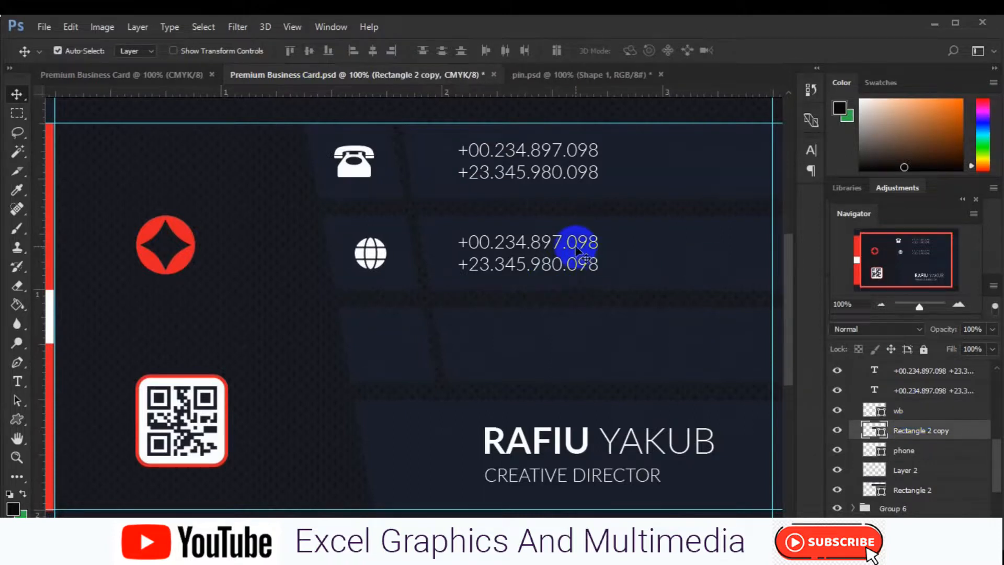
Step: Left-align both phone texts, then duplicate the second one onto the third bar, placing its layer above Rectangle 2 copy 2
click(576, 248)
ctrl+click(956, 391)
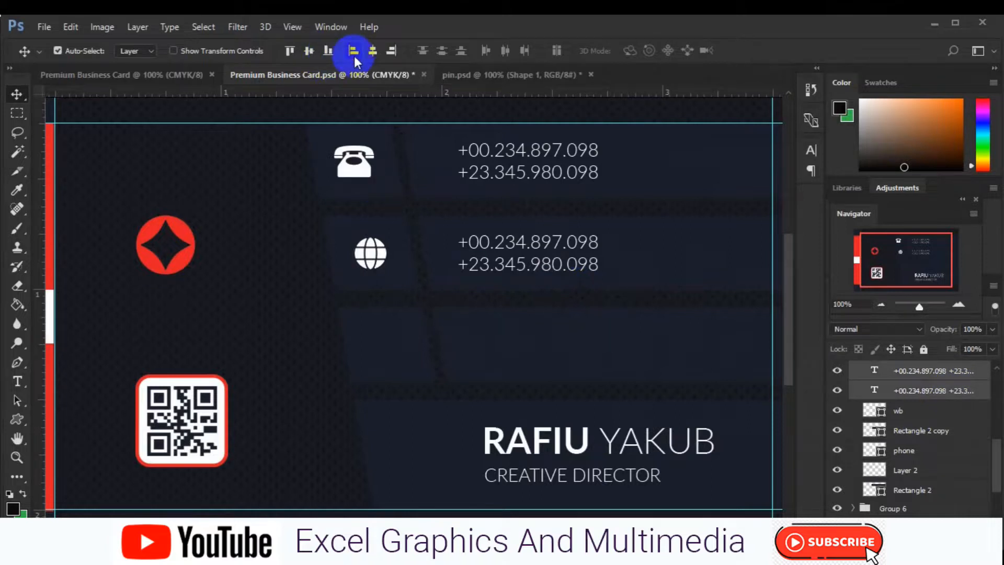
click(396, 358)
click(558, 269)
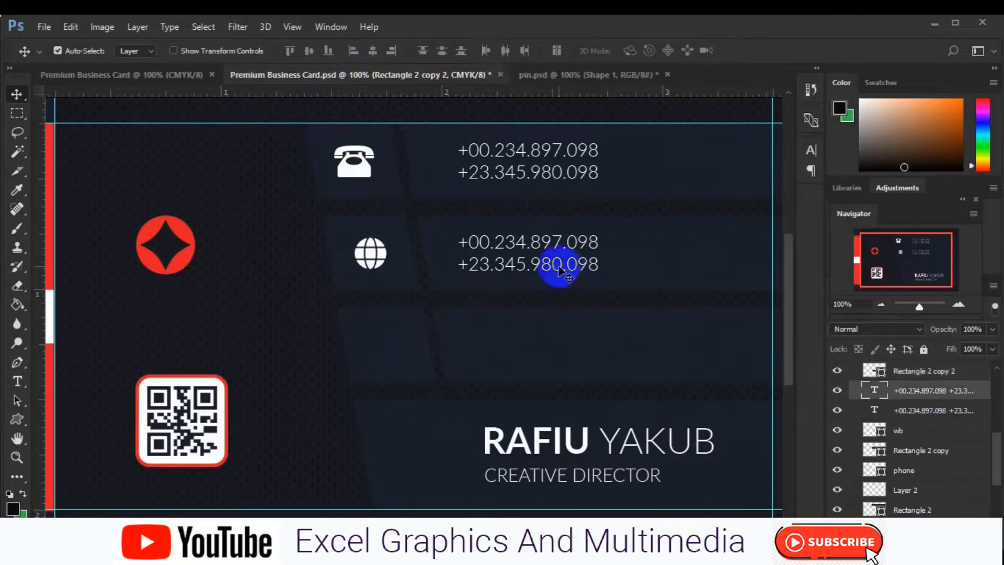
drag(554, 270, 562, 359)
drag(920, 398, 919, 468)
click(398, 347)
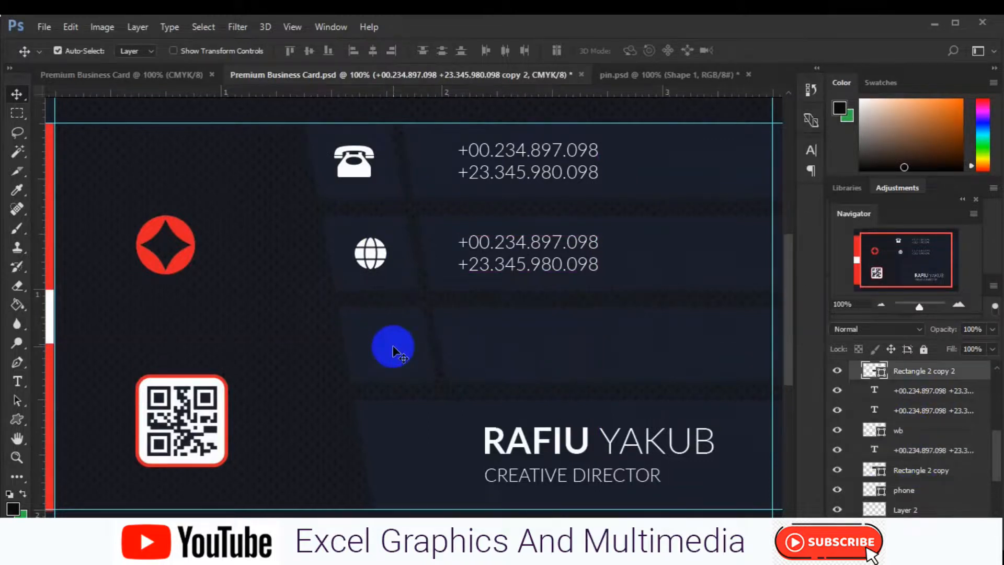
click(920, 450)
drag(921, 451, 919, 366)
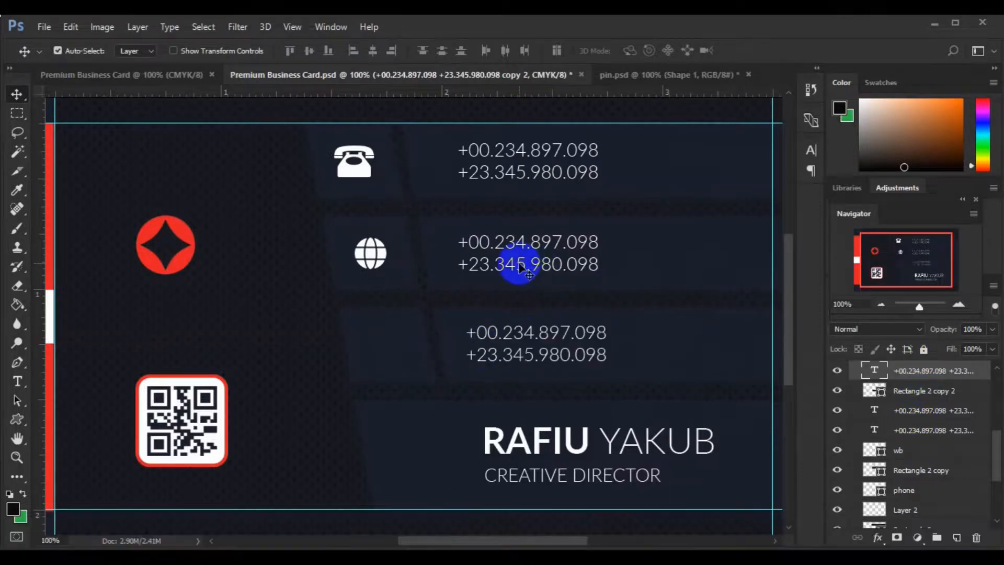
click(520, 262)
click(19, 381)
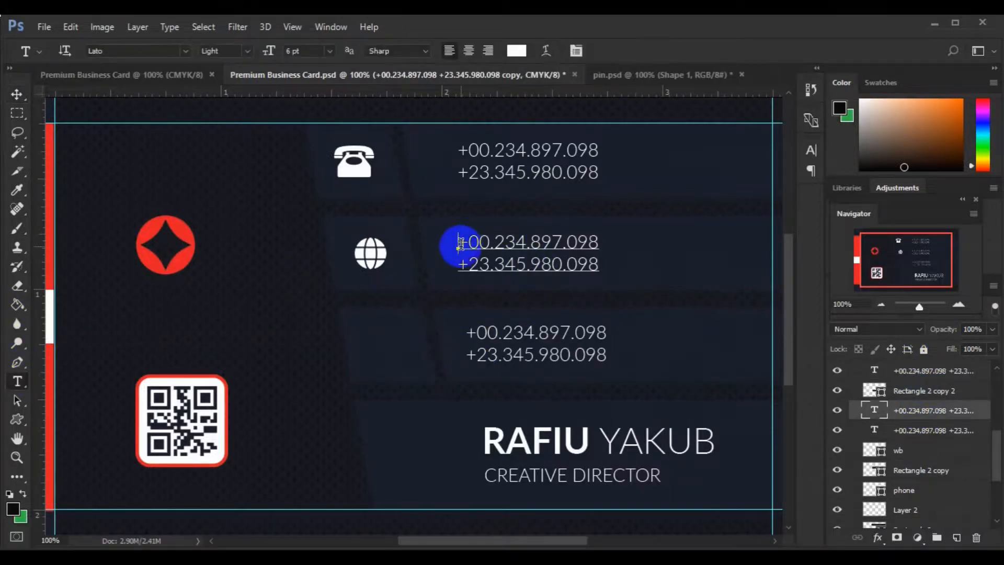
triple_click(460, 243)
click(460, 243)
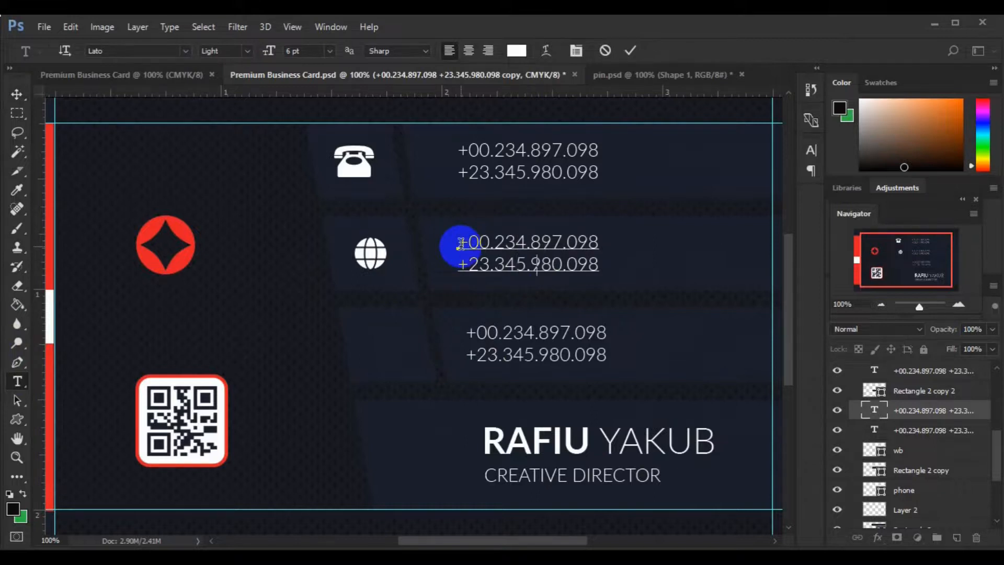
click(18, 94)
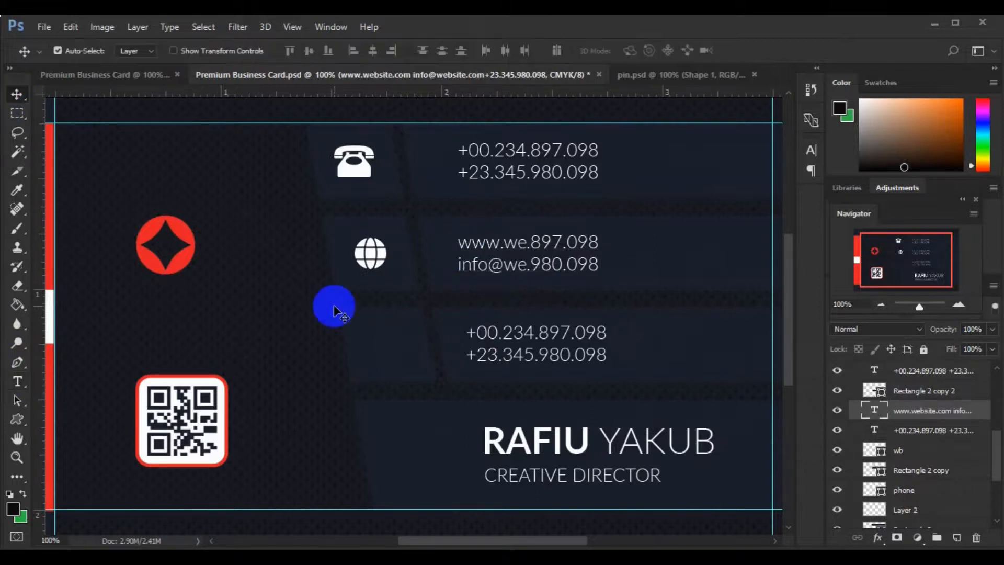
key(ctrl+z)
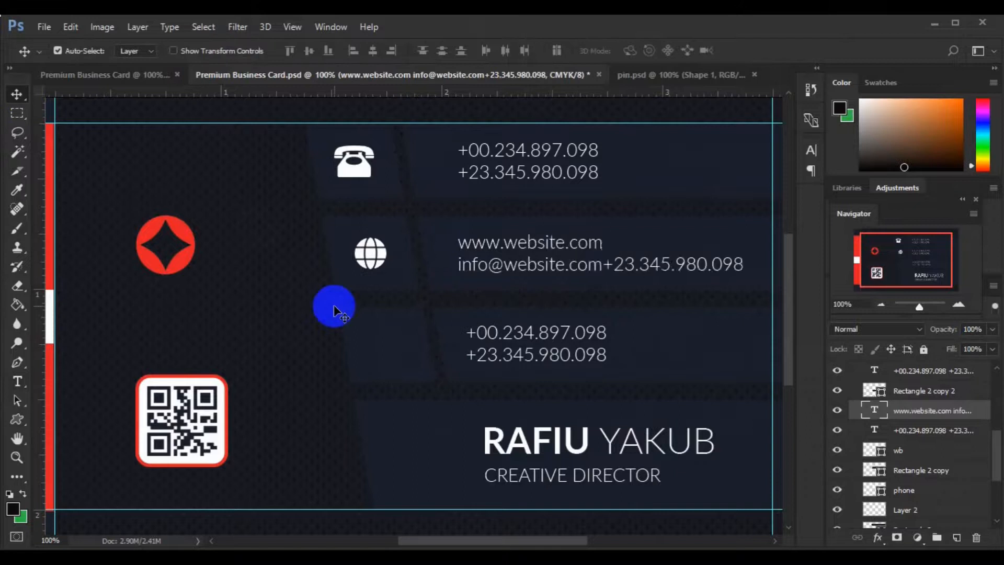
Step: Delete the leftover phone number from the end of the e-mail line
click(18, 381)
key(shift+End)
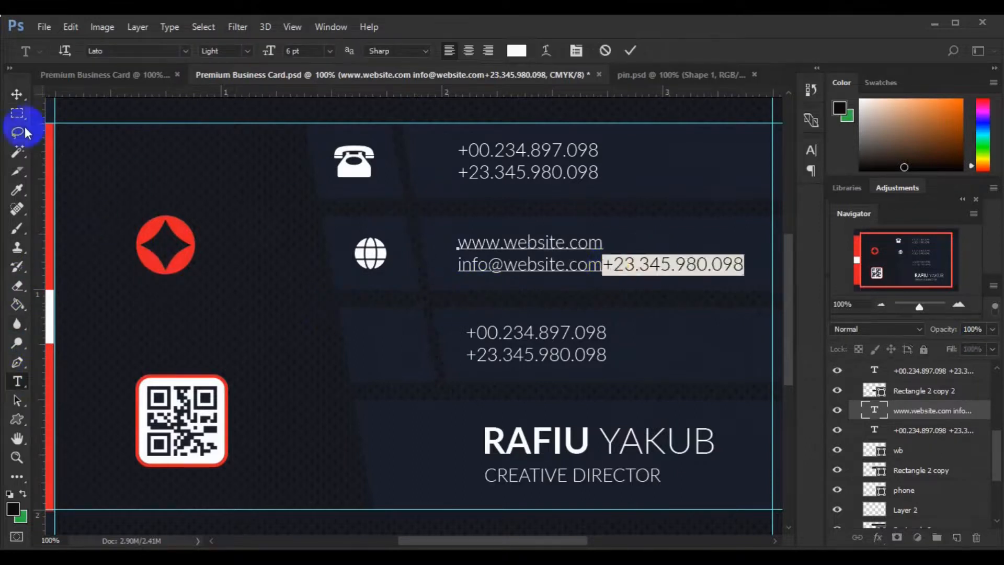
click(17, 95)
click(378, 266)
key(ctrl+z)
Step: Center the website and e-mail text vertically on Rectangle 2 copy and align its left edge with the phone number text
click(676, 274)
ctrl+click(936, 410)
click(309, 51)
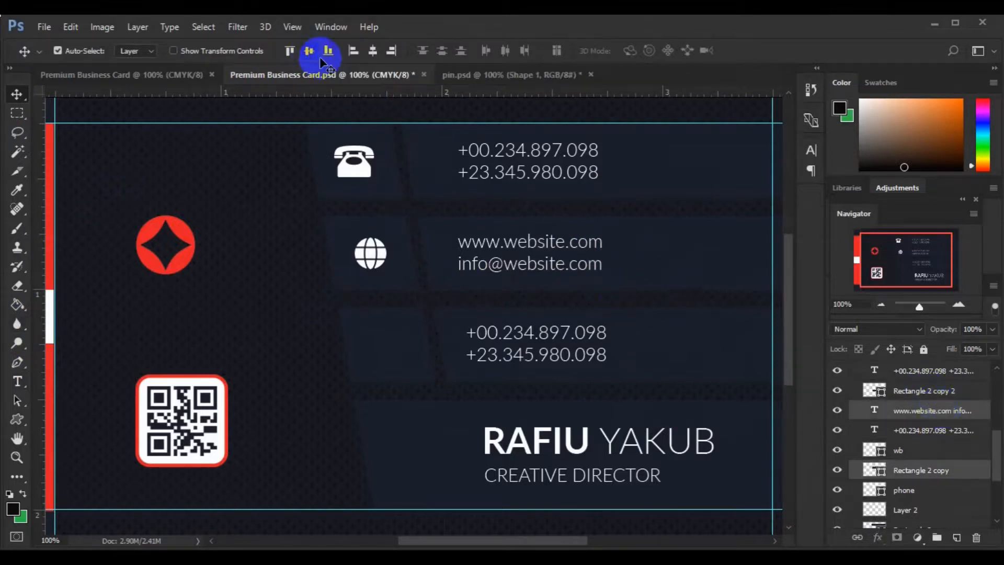
click(921, 411)
ctrl+click(882, 441)
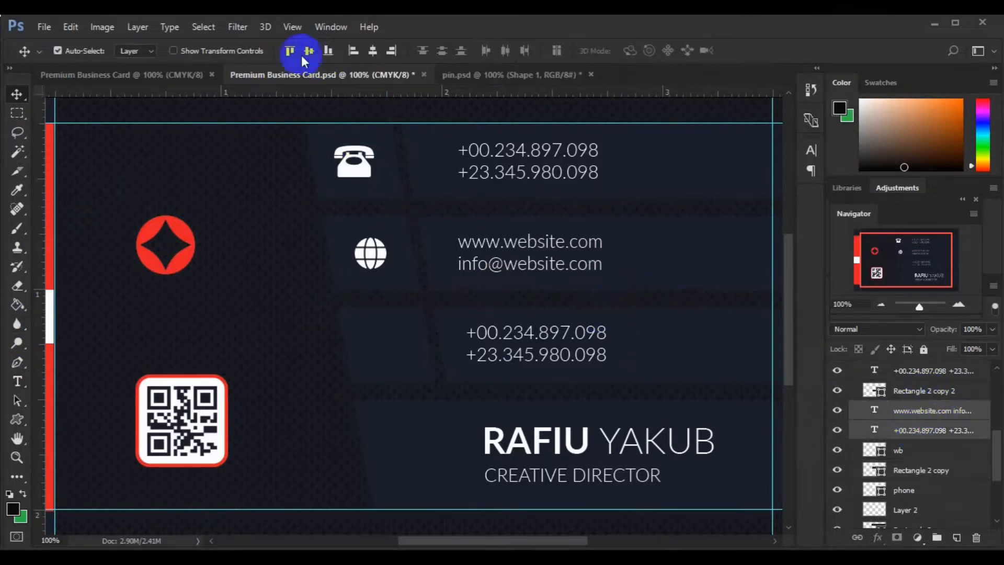
click(354, 51)
Step: Replace the phone numbers on the third bar with the two-line postal address
click(476, 358)
click(17, 382)
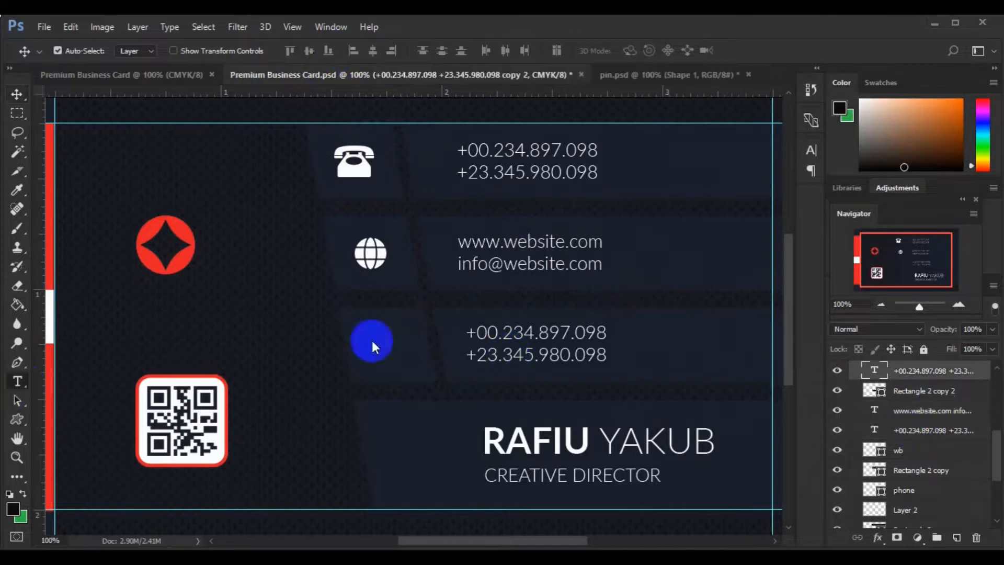
key(ctrl+a)
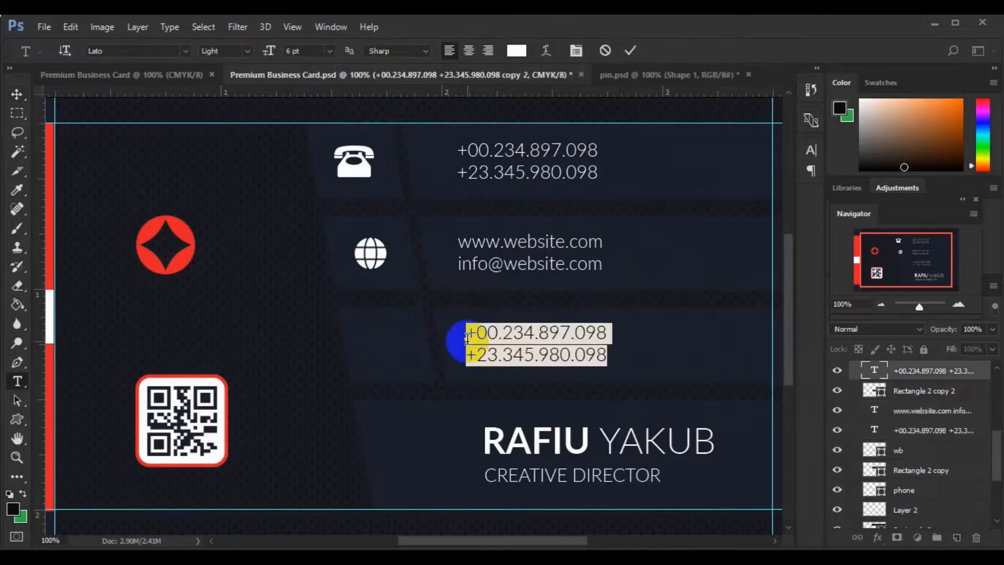
click(467, 338)
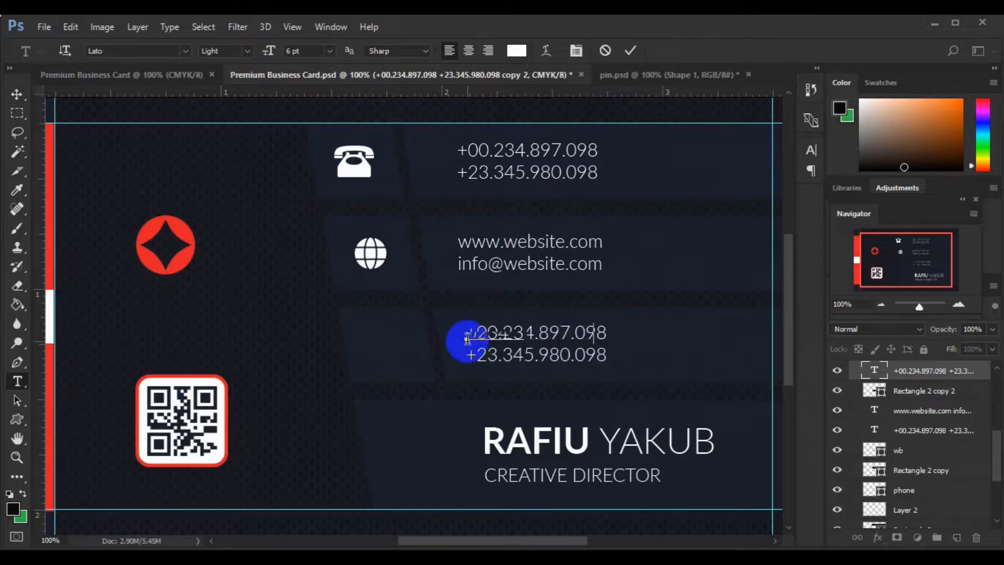
text(0234 Seventh Avenue,)
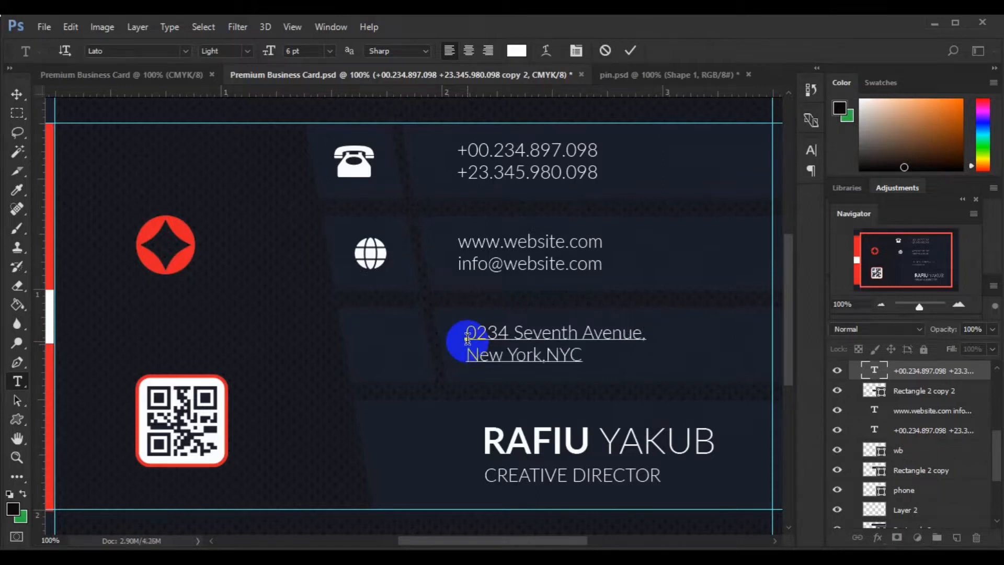
click(17, 94)
Step: Center the address text vertically on Rectangle 2 copy 2 and align its left edge with the website text
click(385, 325)
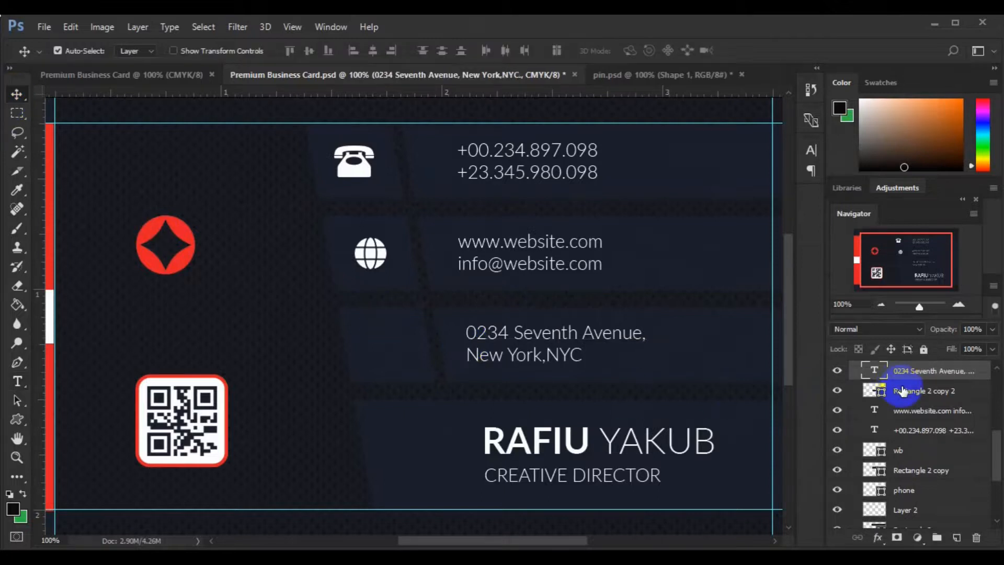
click(571, 340)
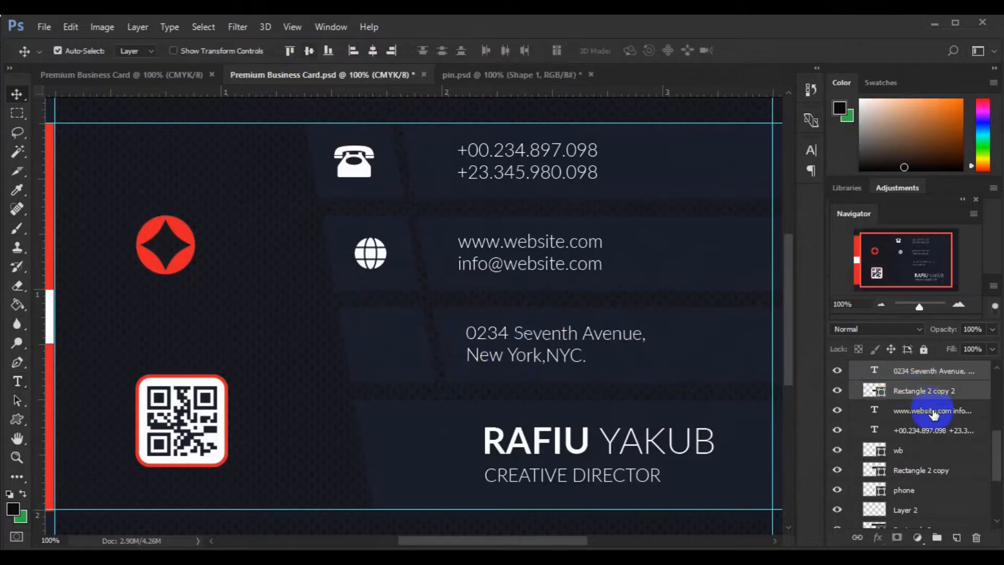
click(934, 411)
ctrl+click(932, 370)
click(353, 50)
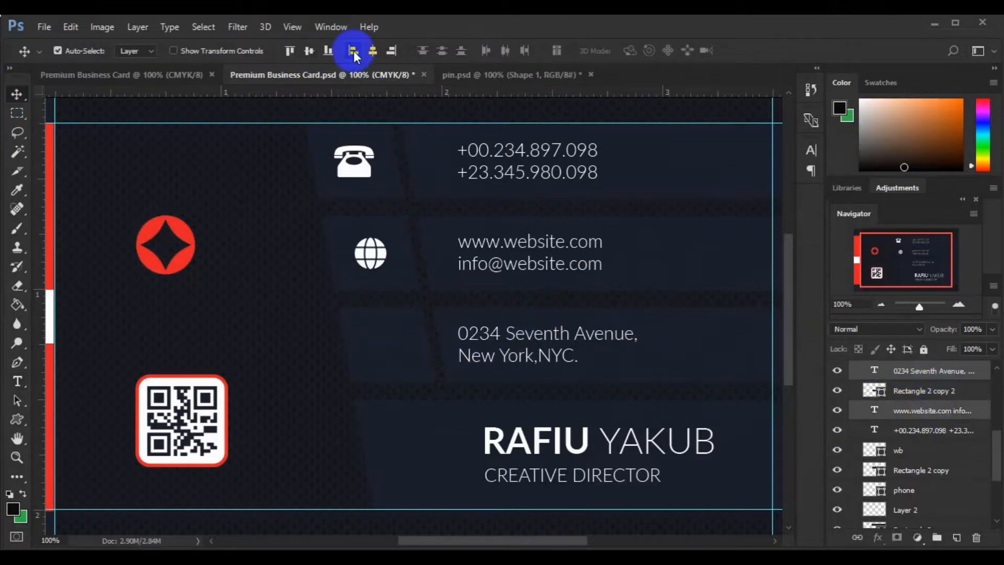
Step: Group the address and website texts and align the group's left edge with the phone number text
key(ctrl+g)
ctrl+click(949, 408)
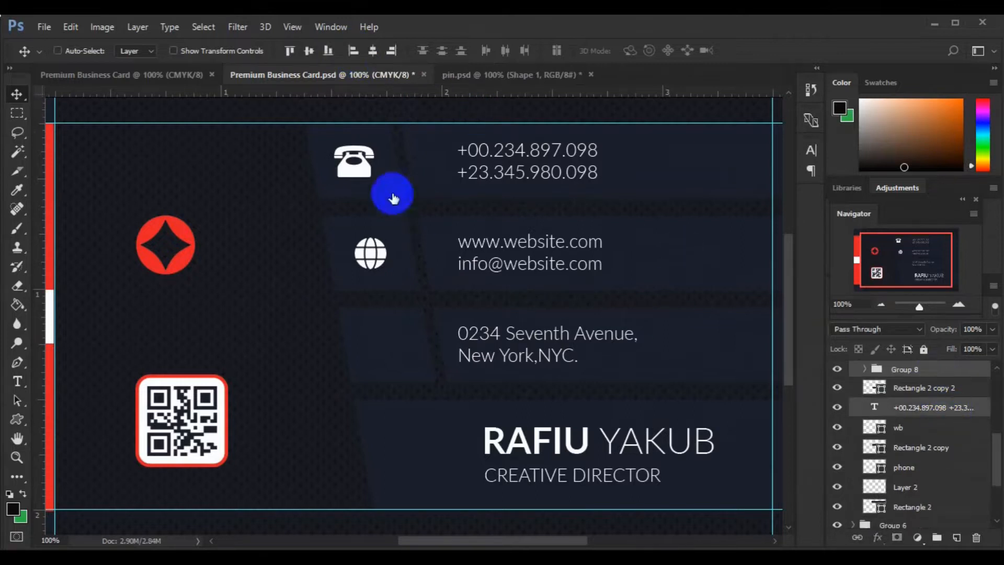
click(353, 51)
Step: Hide the globe shape in pin.psd and copy the location pin shape into the business card above Rectangle 2 copy 2
click(409, 336)
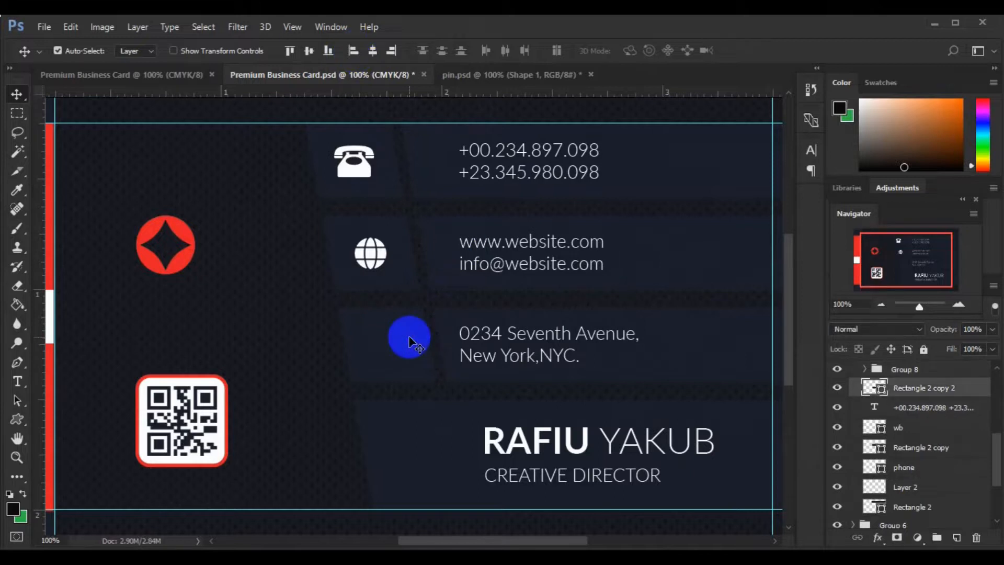
click(565, 73)
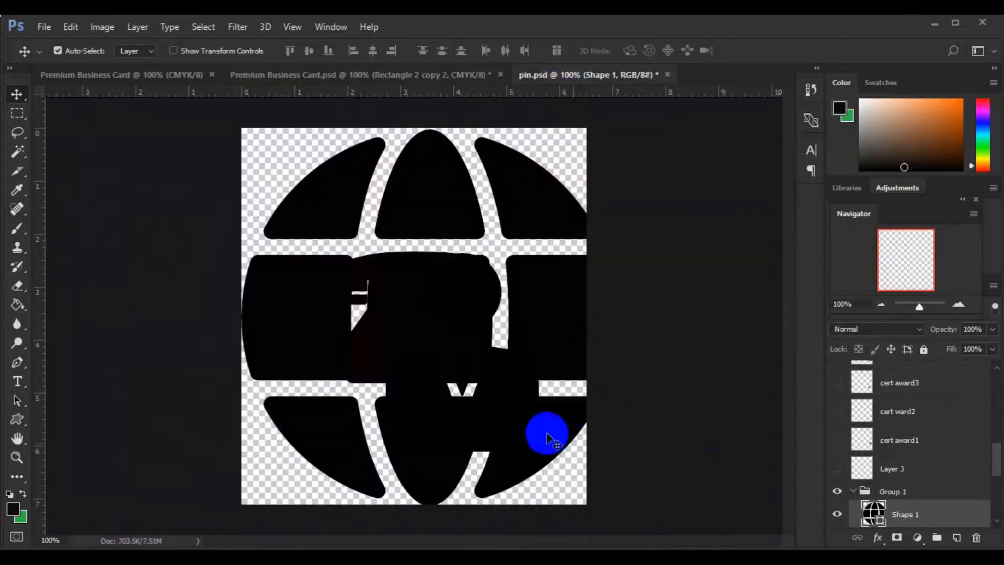
click(837, 513)
scroll(866, 523, down, 1)
click(866, 524)
drag(568, 403, 381, 336)
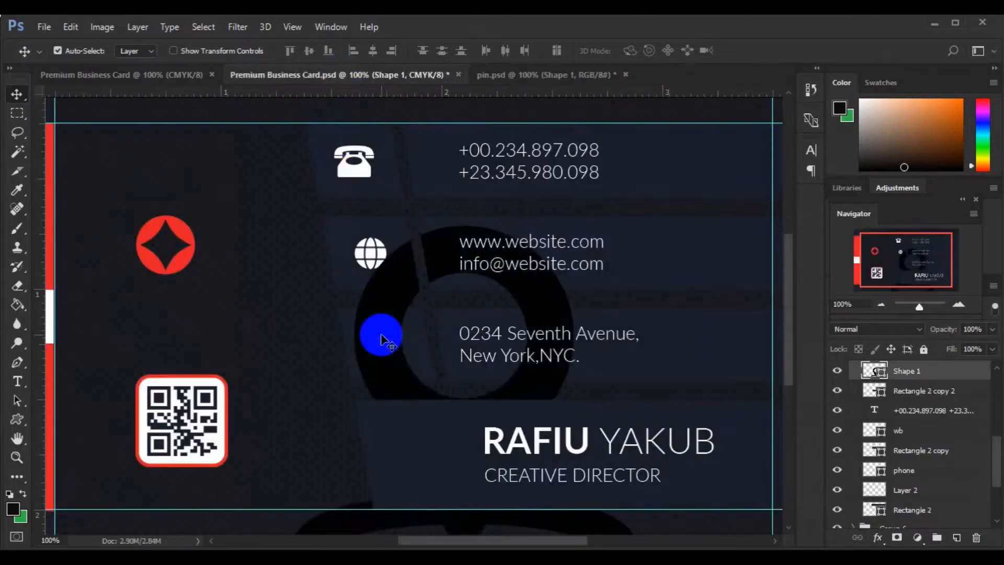
Step: Recolor the location pin to white #fdfeff, sampled from the phone icon
click(883, 376)
double_click(883, 377)
click(351, 162)
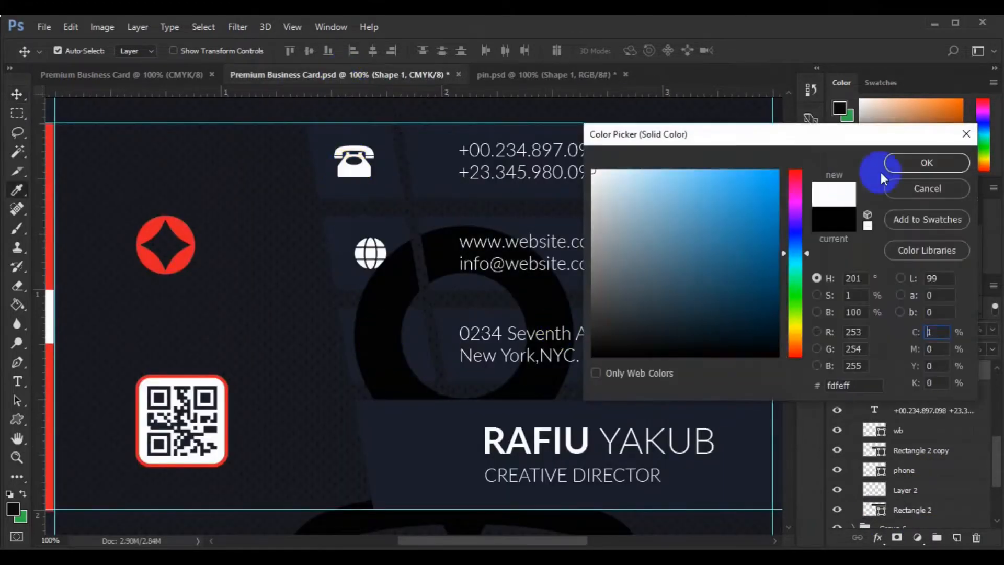
click(886, 161)
Step: Scale the location pin down to about 10% and place it on the third bar before the address
key(ctrl+t)
drag(643, 224, 615, 252)
drag(523, 433, 407, 375)
key(Return)
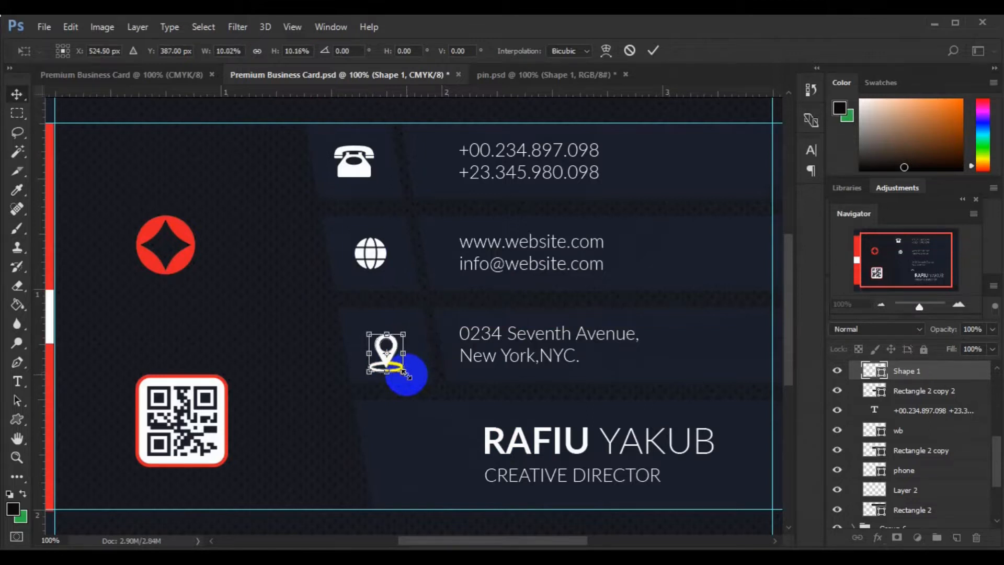
Step: Center the location pin vertically on Rectangle 2 copy 2
ctrl+click(895, 393)
click(309, 50)
scroll(594, 330, down, 2)
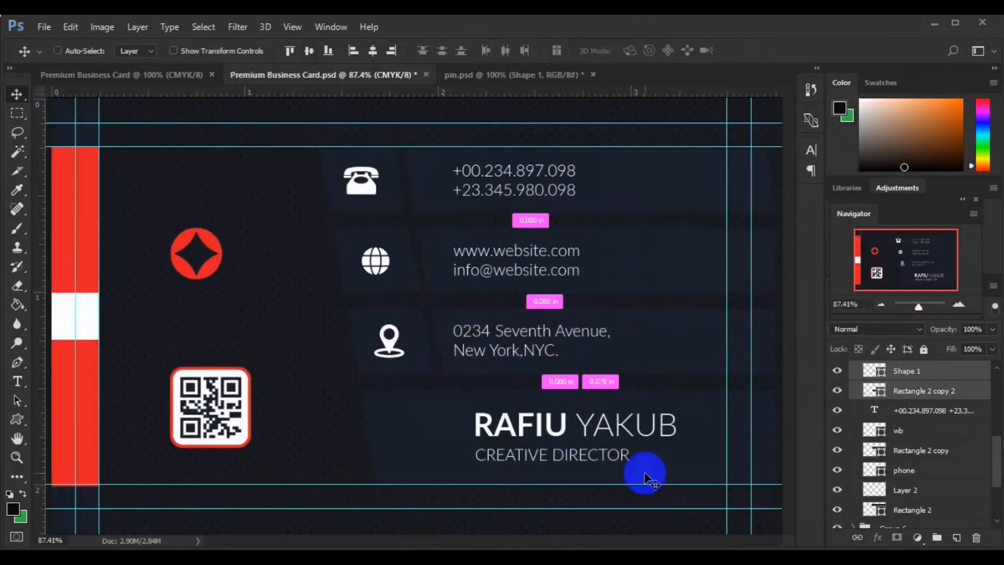
scroll(647, 477, down, 1)
scroll(647, 477, down, 1)
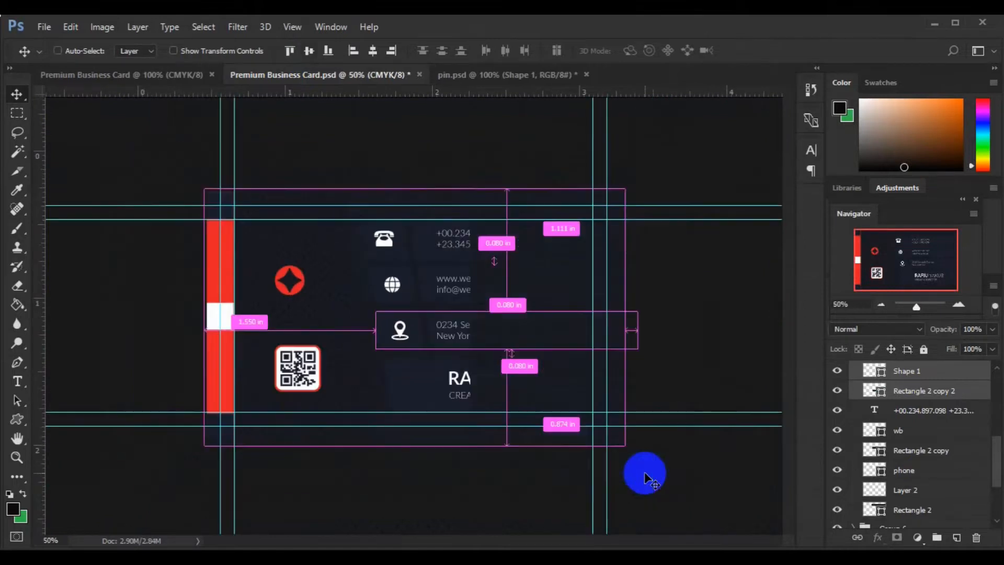
Step: Move the name and title group in line with the phone number text and center it vertically on Rectangle 2 copy 3
ctrl+click(520, 385)
scroll(881, 422, up, 3)
click(900, 476)
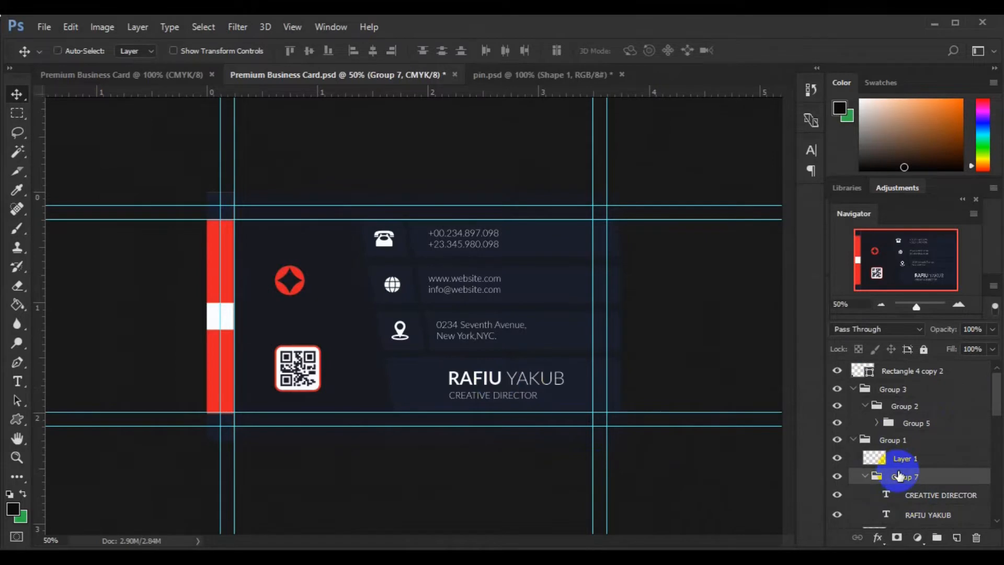
key(ctrl+t)
drag(538, 397, 514, 396)
key(Return)
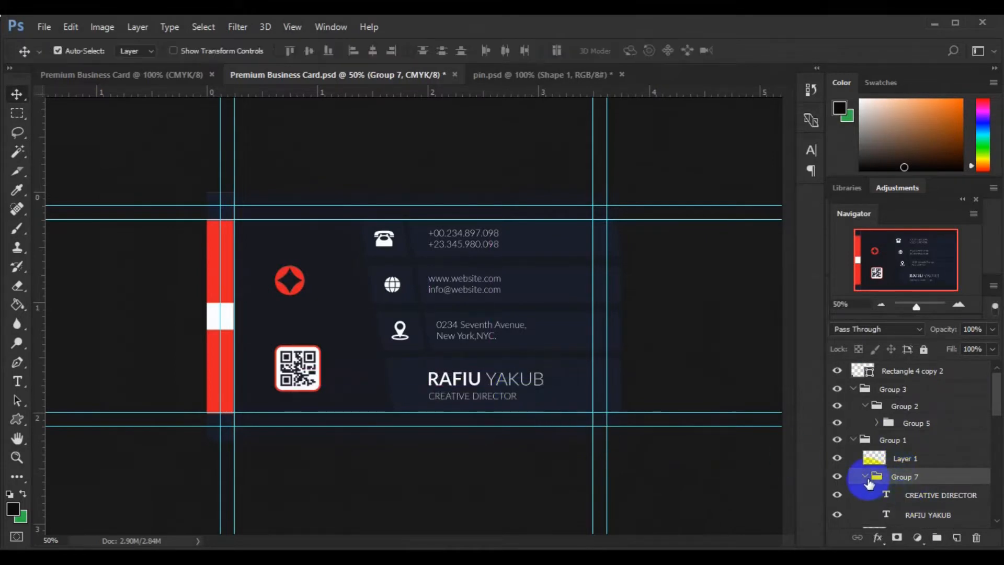
click(866, 476)
click(310, 51)
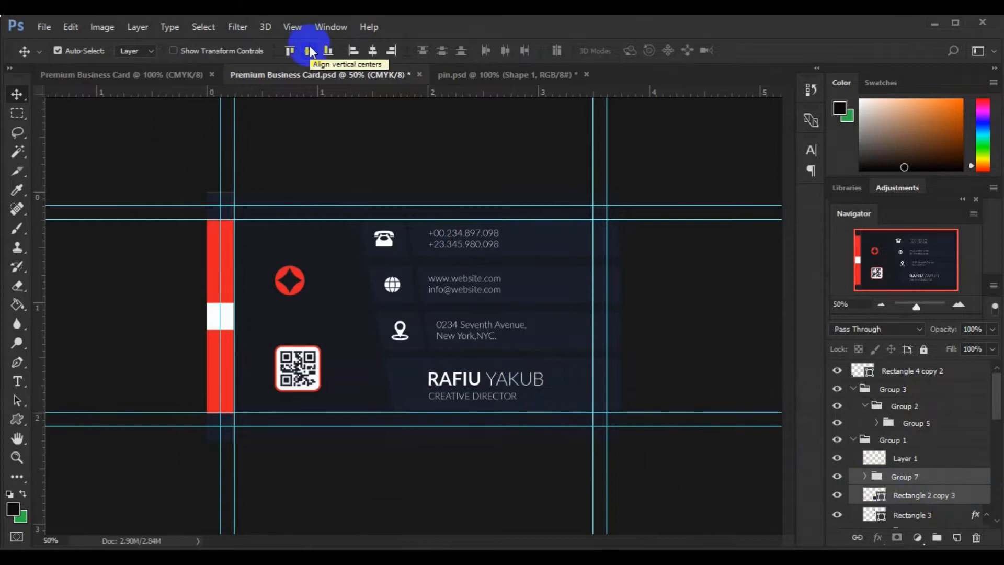
Step: Add the text COMPANY NAME HERE in Lato Medium at 6 pt and place it just below the logo
click(289, 280)
scroll(957, 519, down, 1)
click(957, 537)
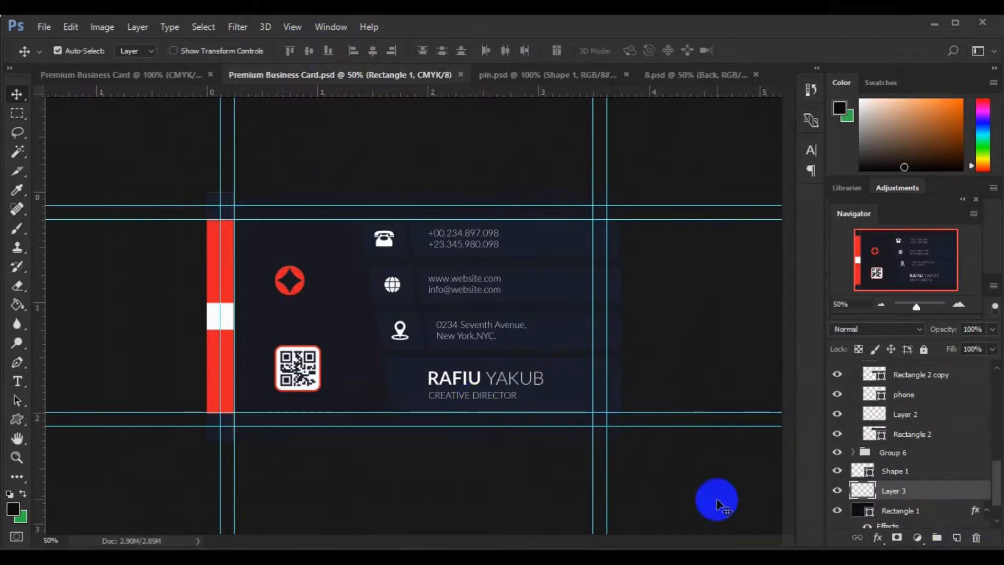
click(17, 382)
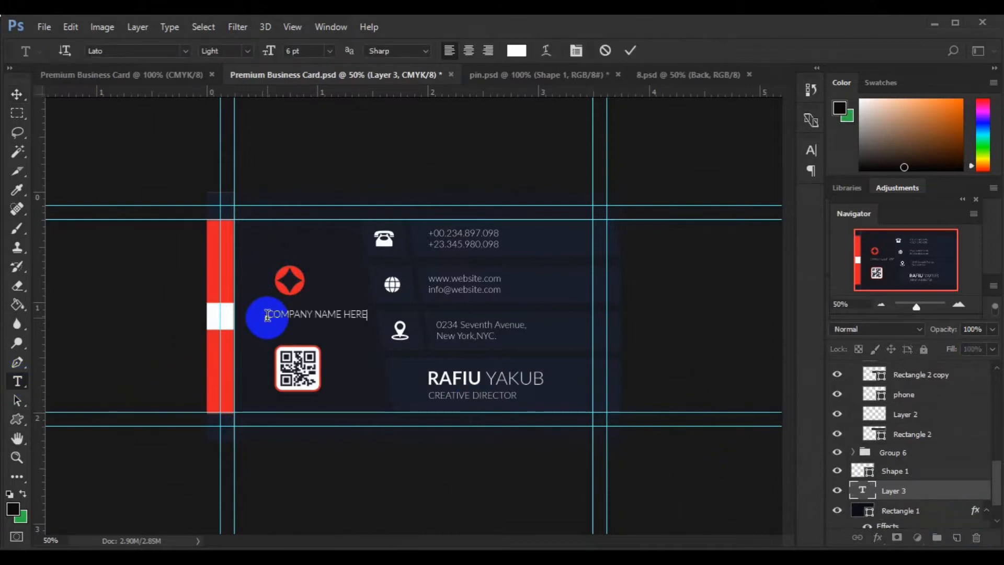
click(246, 52)
click(251, 163)
click(17, 94)
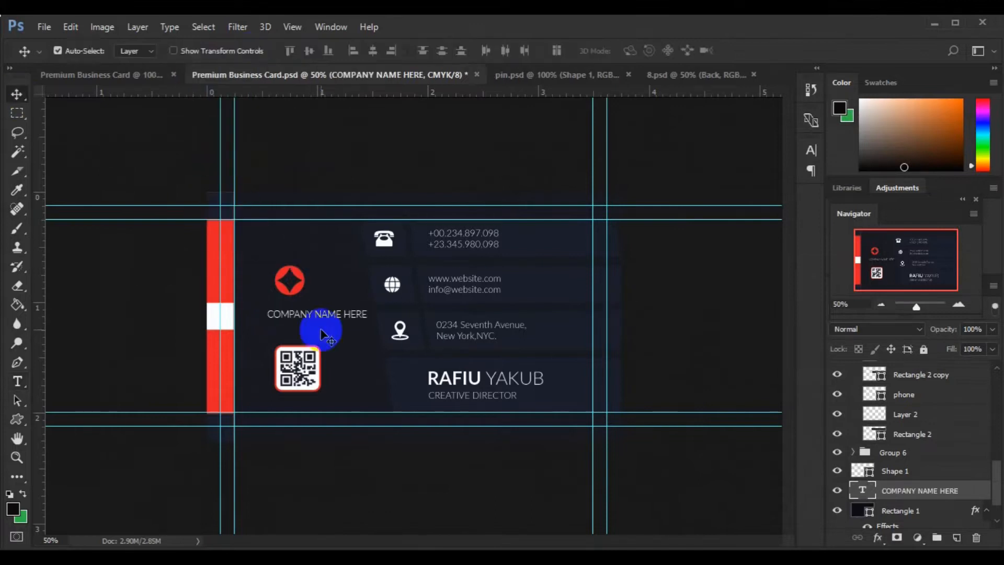
drag(316, 314, 361, 302)
Step: Shorten the company text to COMPANY NAME and set its size to 8 pt
click(18, 381)
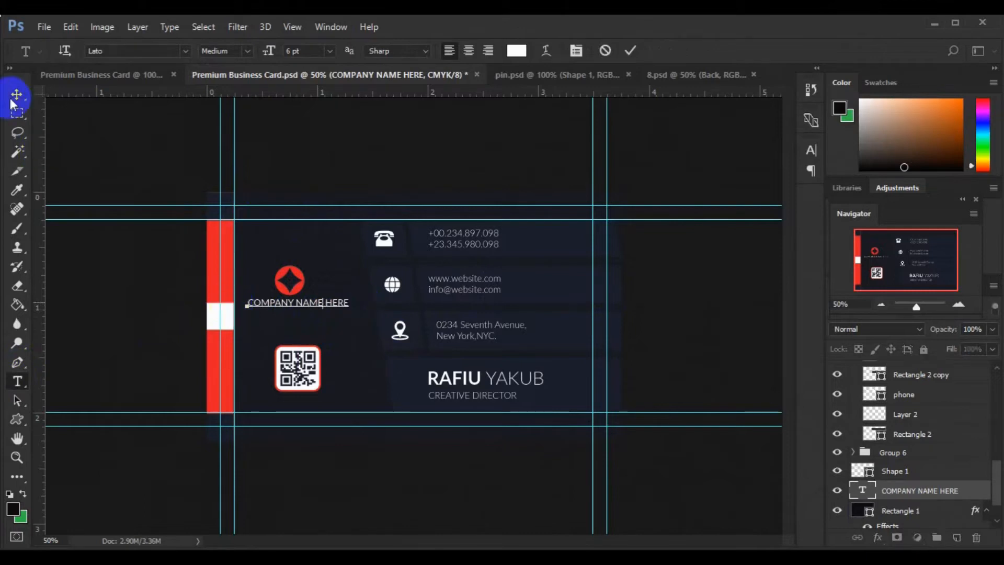
key(BackSpace)
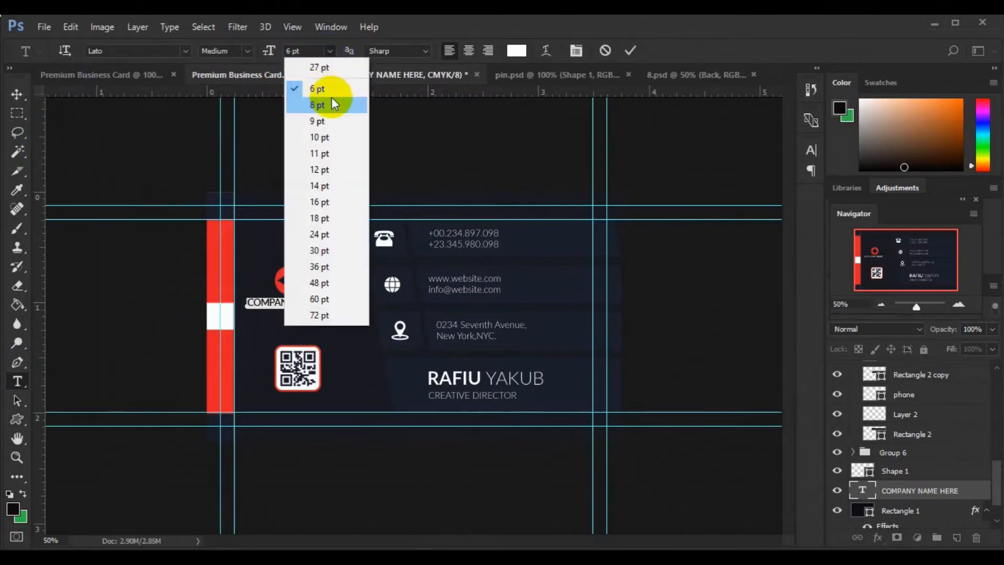
click(331, 104)
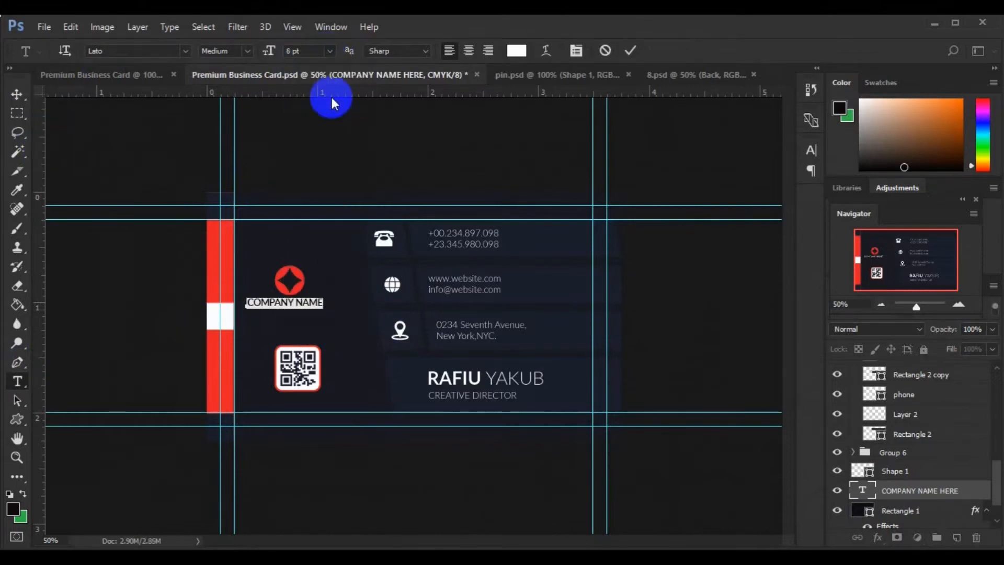
Step: Set the word NAME in the company text to the Light font weight
double_click(314, 303)
click(248, 51)
click(214, 111)
click(14, 95)
Step: Align the horizontal centers of the logo shape and the company name text
shift+click(907, 467)
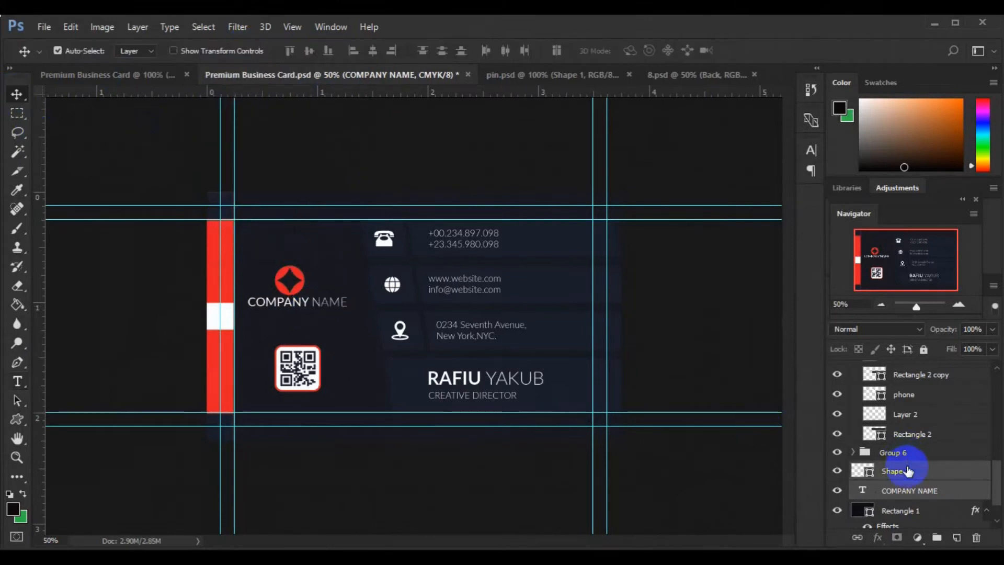
click(311, 55)
key(ctrl+z)
click(372, 50)
Step: Add the text SLOGAN GOES HERE on a new layer below the company name
click(904, 496)
click(900, 507)
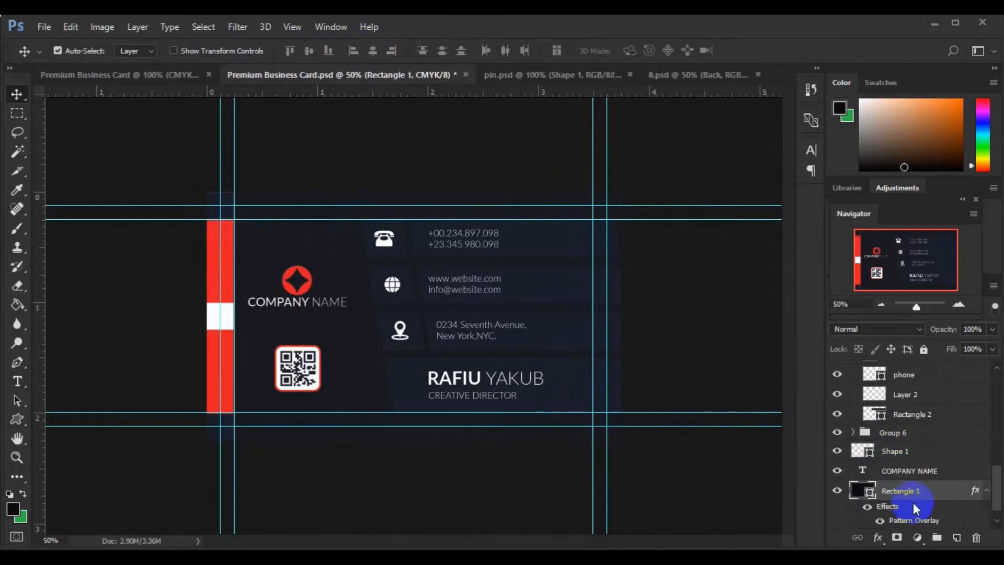
click(957, 537)
click(18, 381)
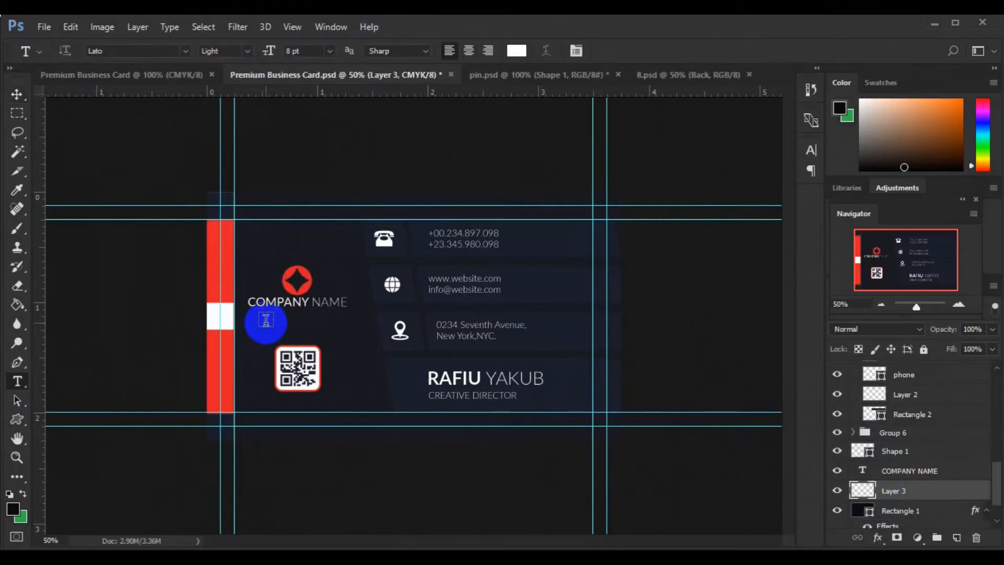
click(266, 320)
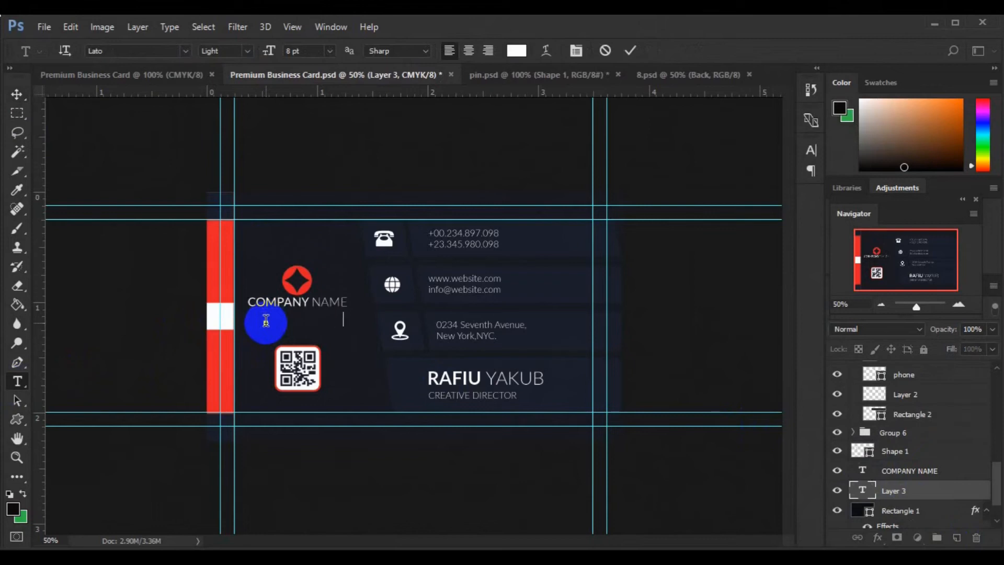
Step: Set the slogan text to 4 pt with the Medium font weight
key(ctrl+a)
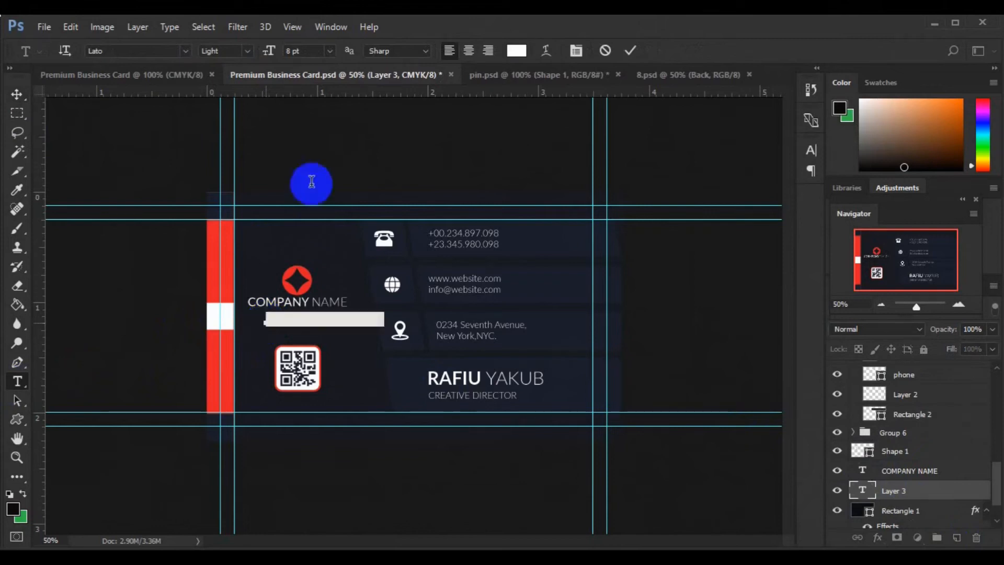
double_click(292, 51)
text(4)
key(Return)
click(230, 50)
click(252, 167)
click(17, 94)
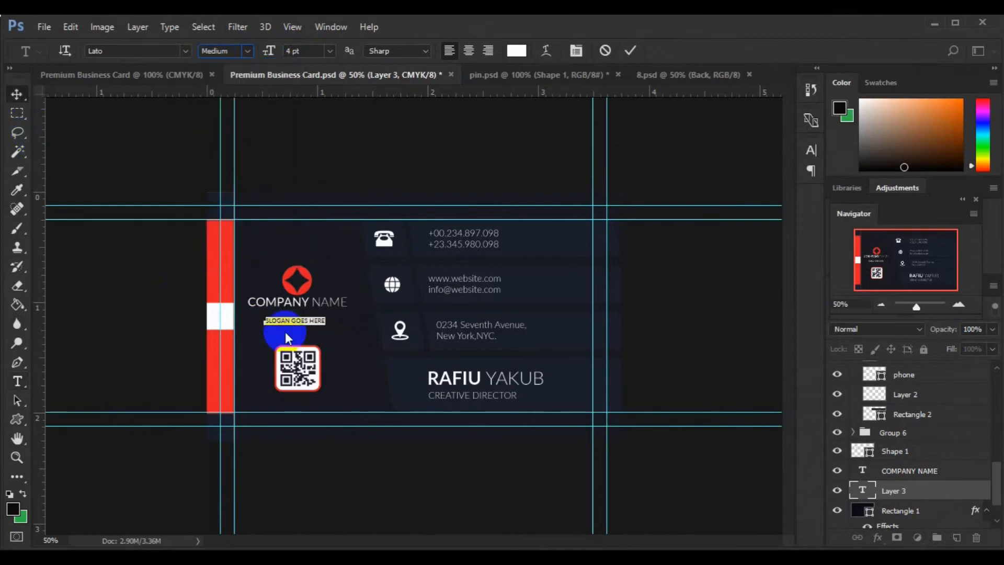
Step: Center the slogan horizontally under the company name and group the two texts
shift+click(897, 471)
click(374, 53)
key(ctrl+g)
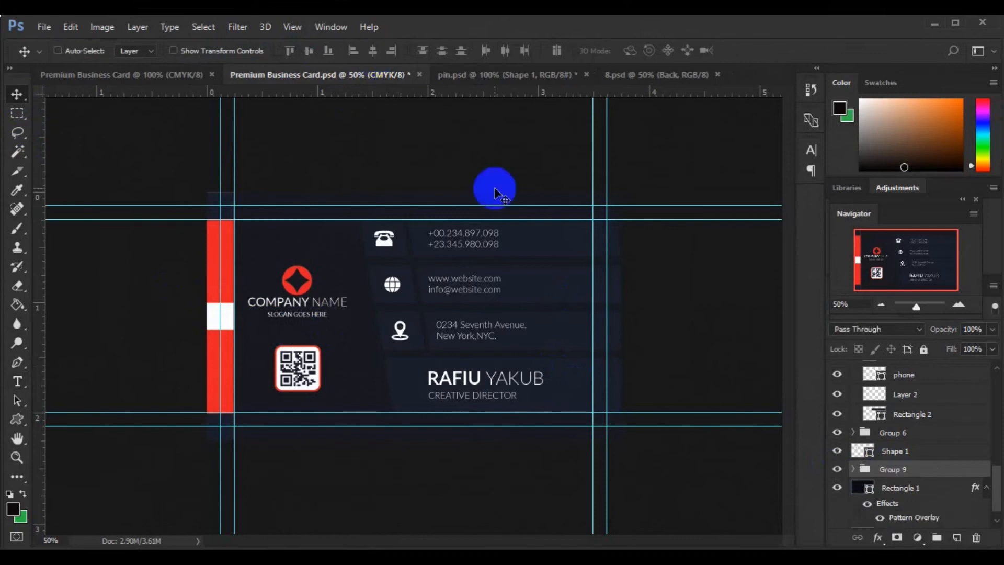
Step: Group the logo with the company text group and align its horizontal center with the QR code group
ctrl+click(892, 453)
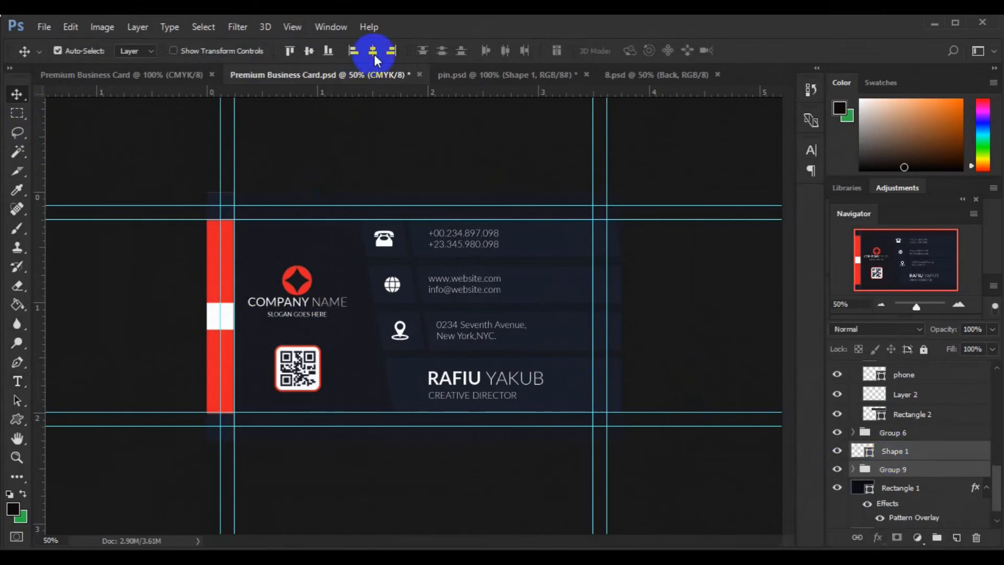
key(ctrl+g)
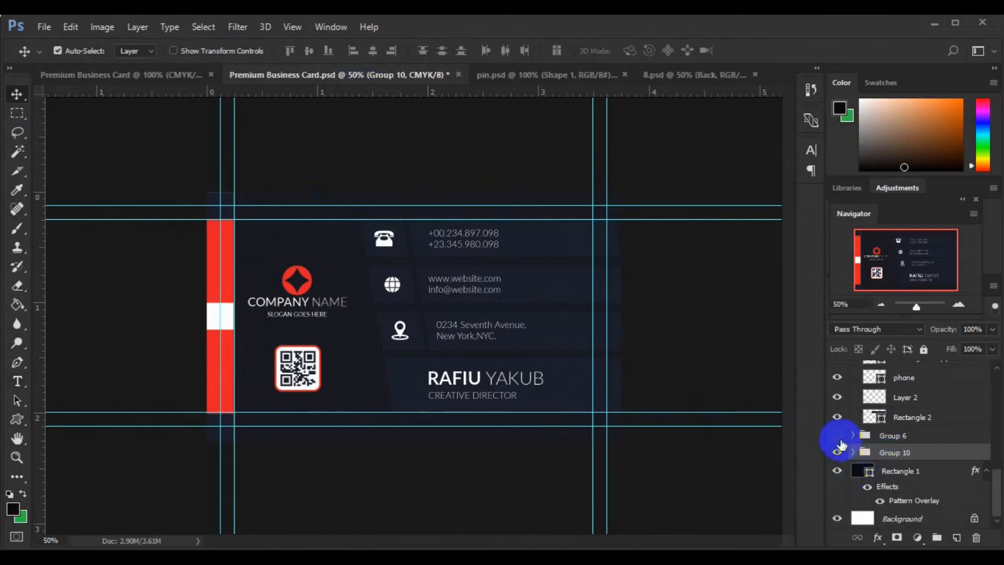
ctrl+click(921, 434)
click(373, 51)
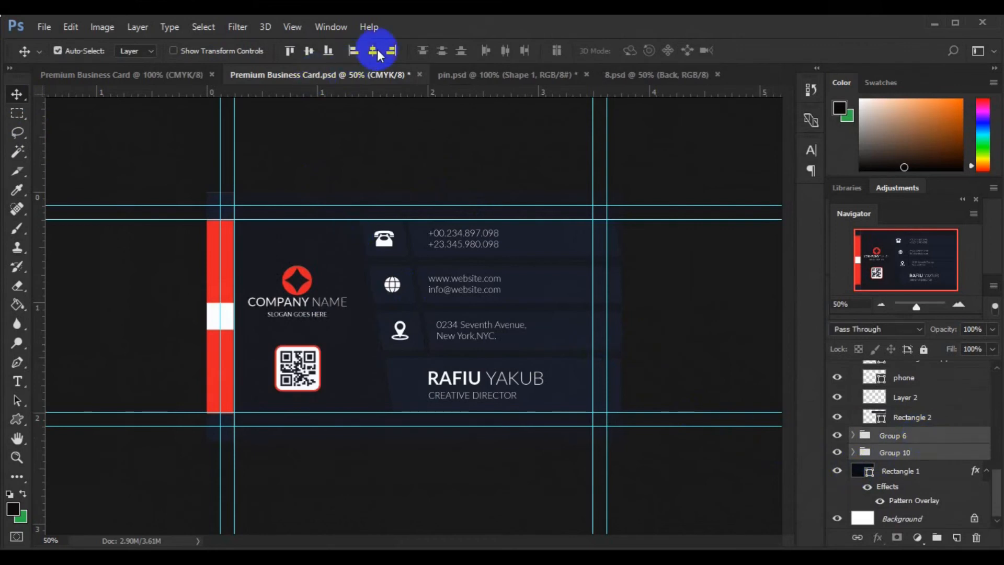
Step: Move the logo and company text group slightly higher above the QR code and group it with the QR code
ctrl+click(898, 451)
click(897, 451)
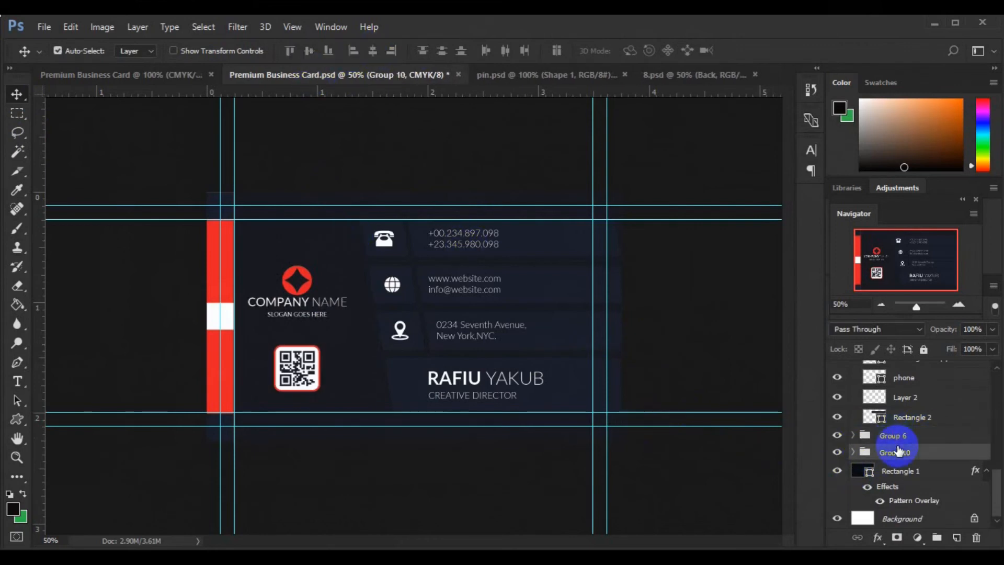
key(ctrl+t)
drag(311, 314, 313, 306)
key(Return)
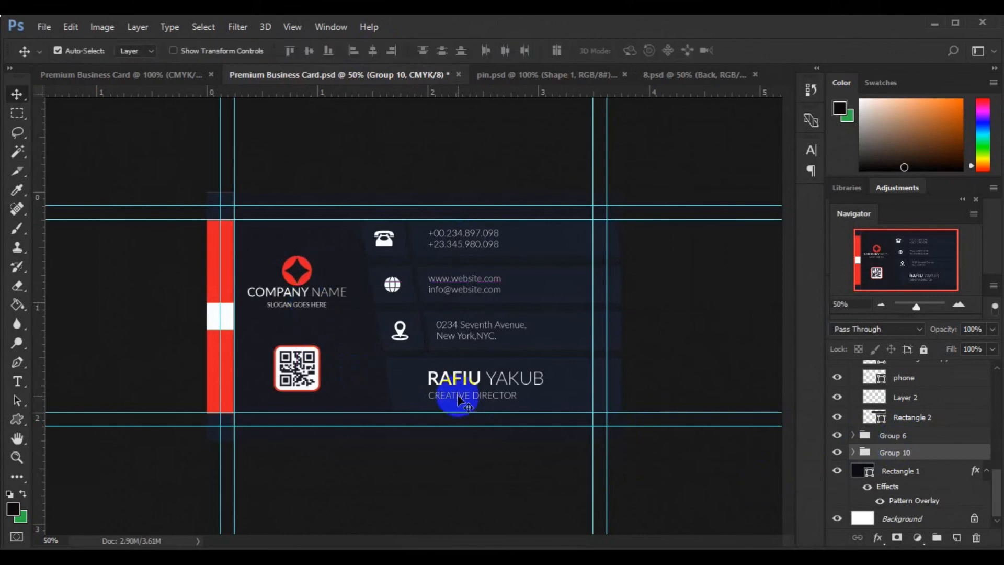
ctrl+click(917, 439)
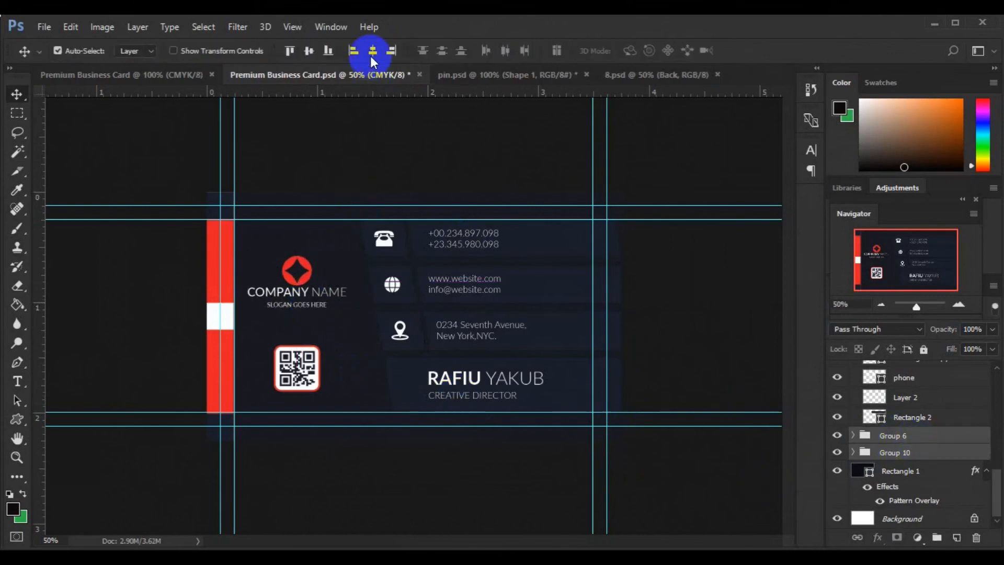
key(ctrl+g)
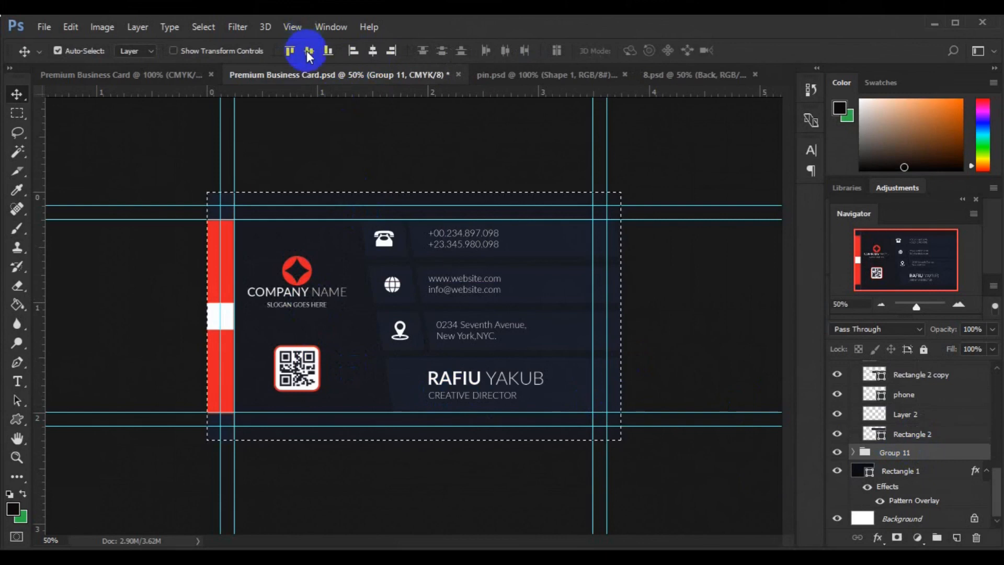